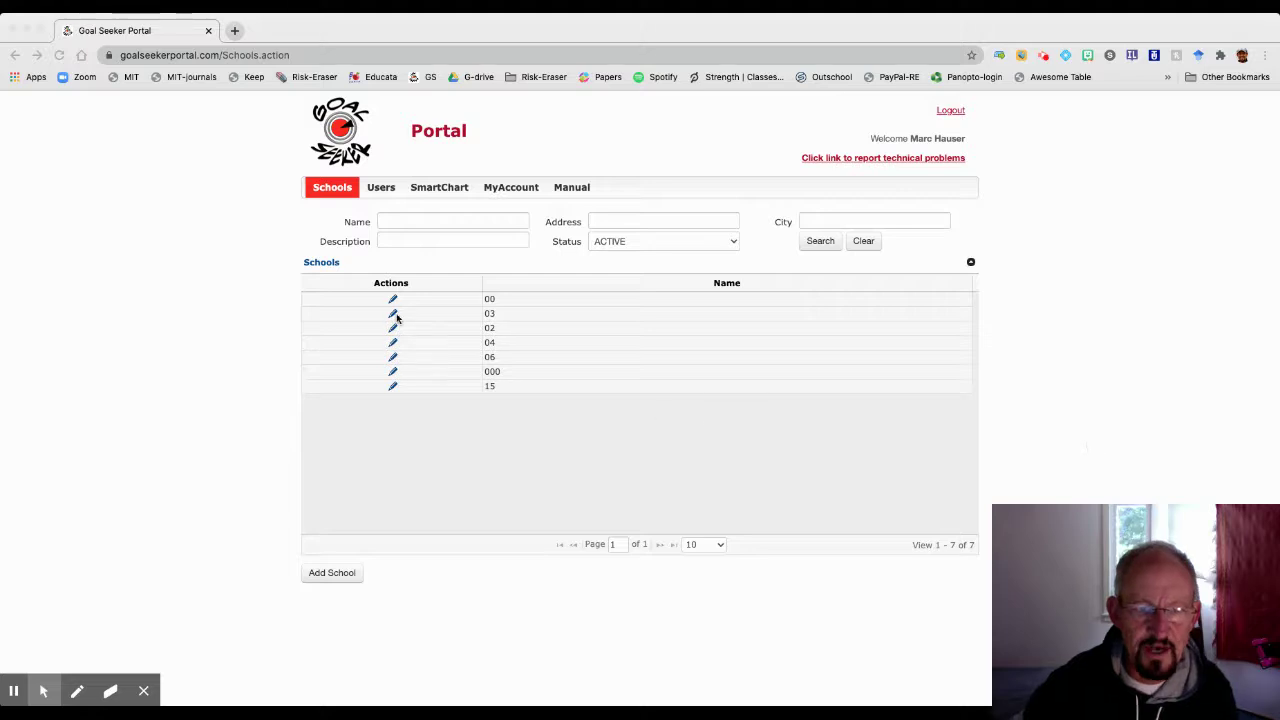
# Step: Open the record of school 00 and display its list of programs
pyautogui.click(290, 284)
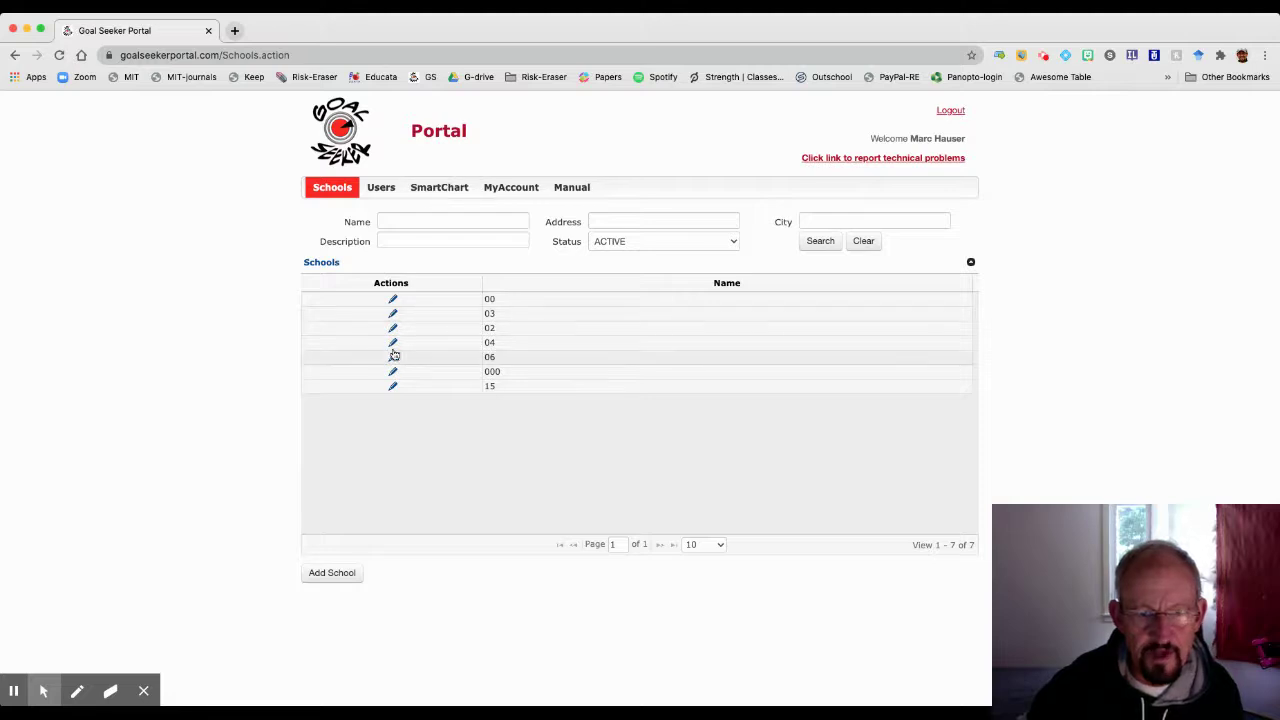
pyautogui.click(392, 300)
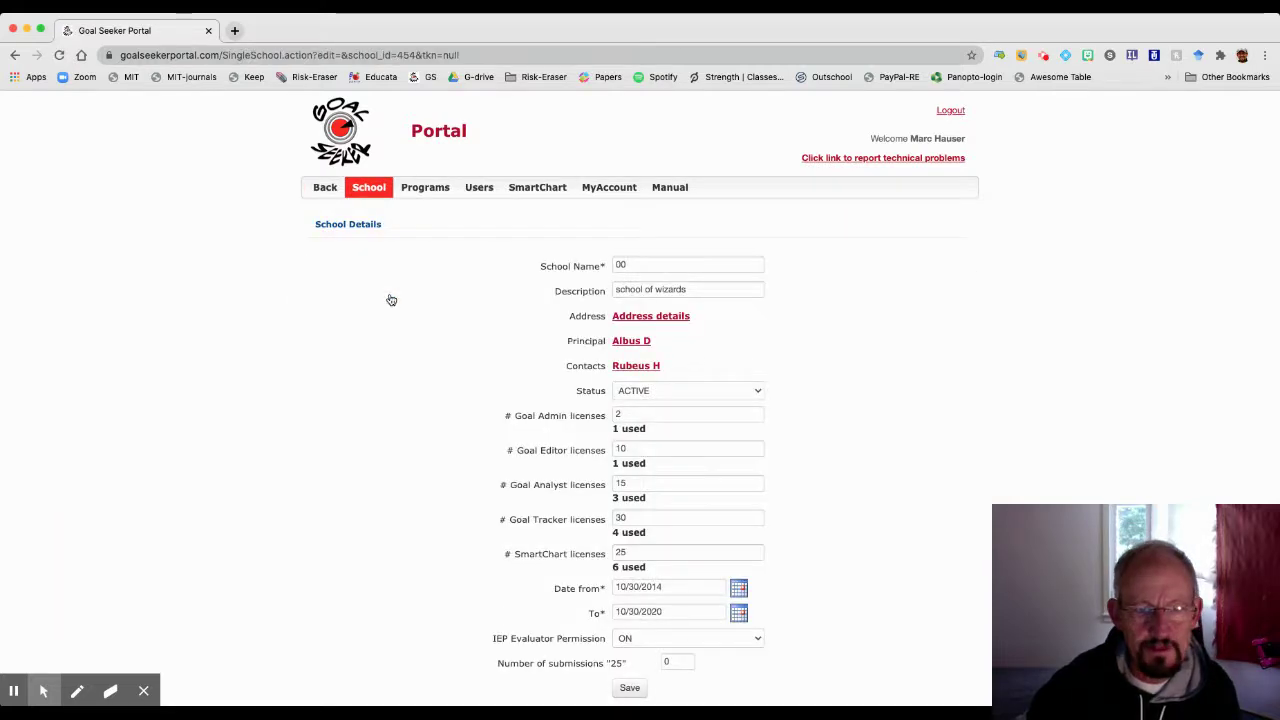
pyautogui.click(428, 190)
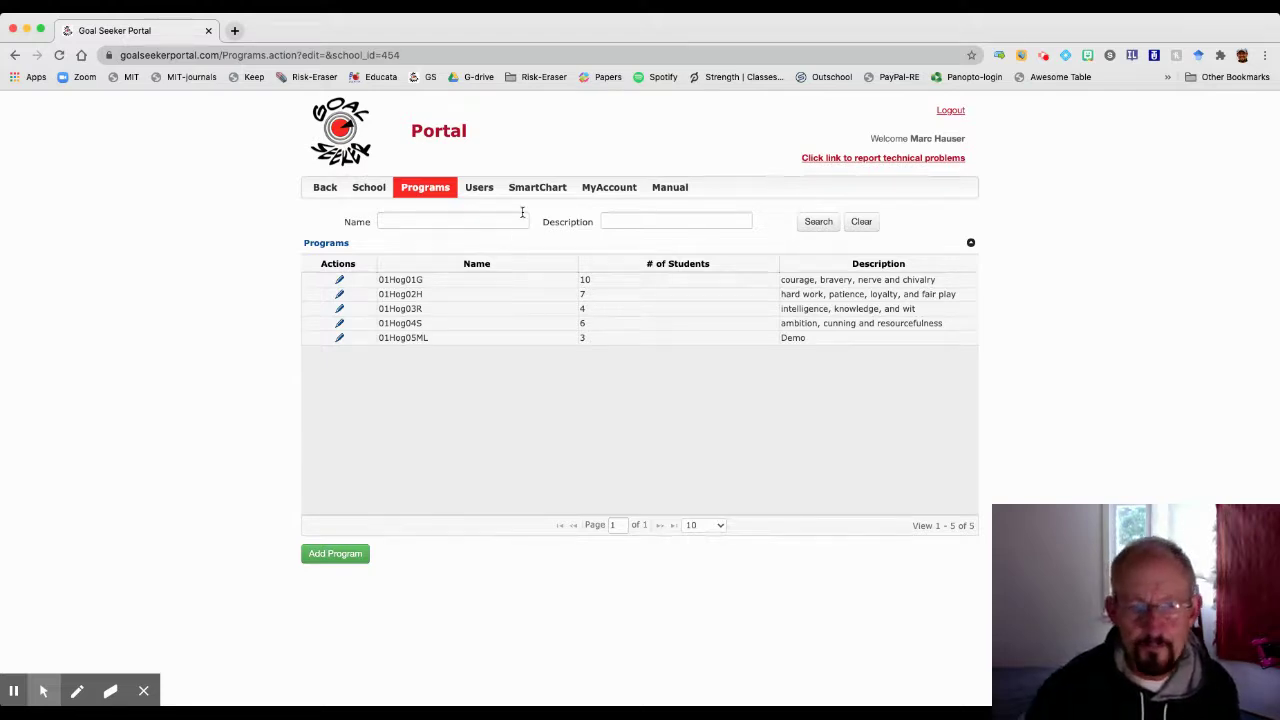
# Step: Open the school's SmartChart dashboard in a separate browser tab
pyautogui.click(540, 188)
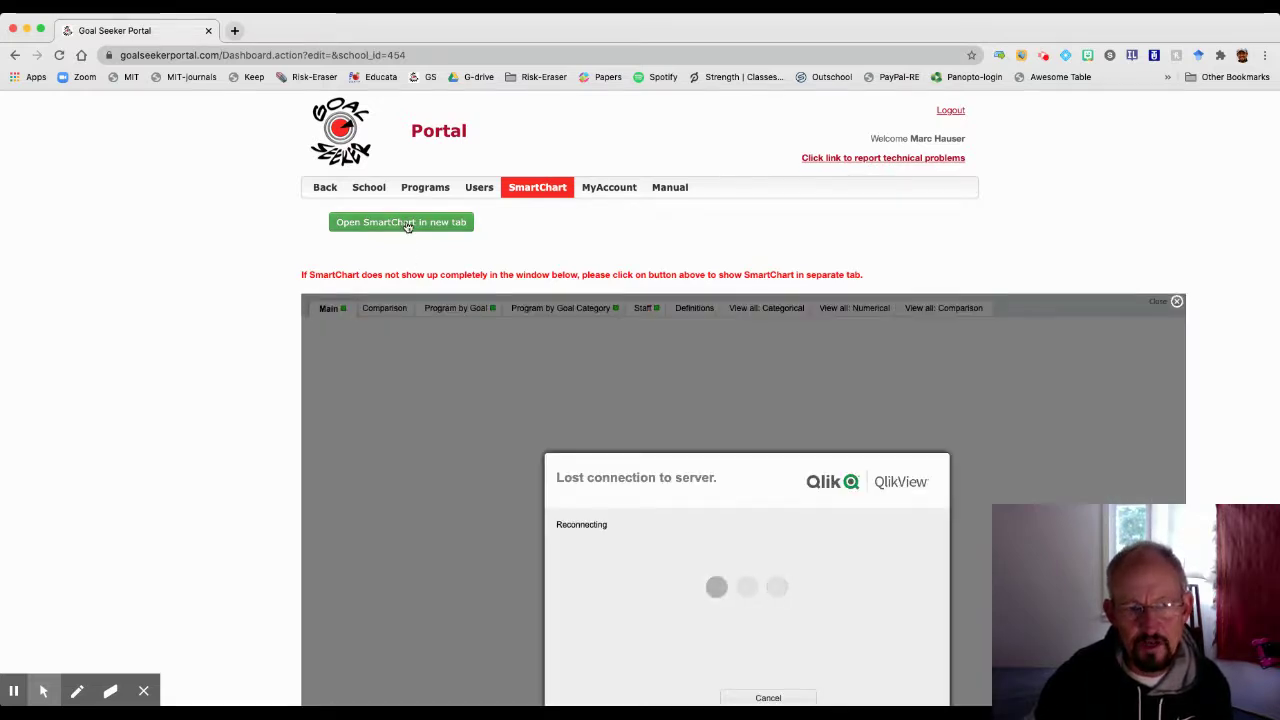
pyautogui.click(407, 224)
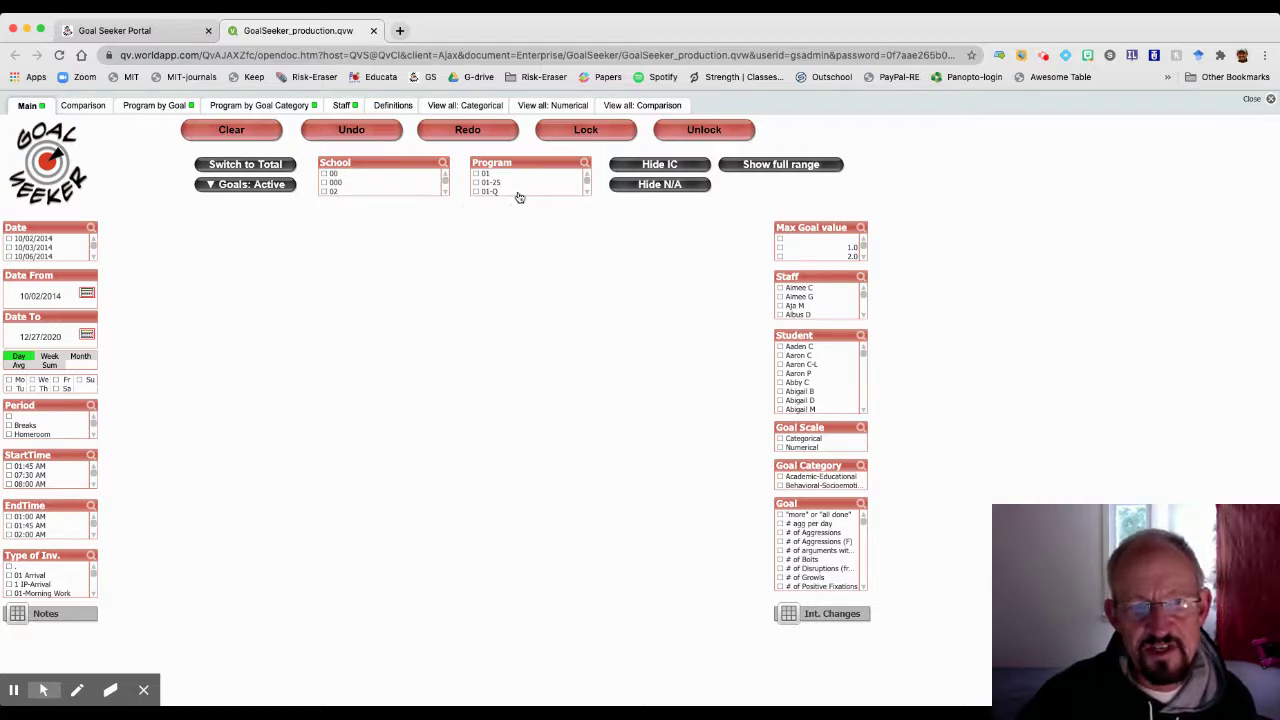
# Step: Filter the dashboard to school 00, program 01Hog01G, the fourth listed student and the 7th grade vocabulary goal
pyautogui.click(327, 175)
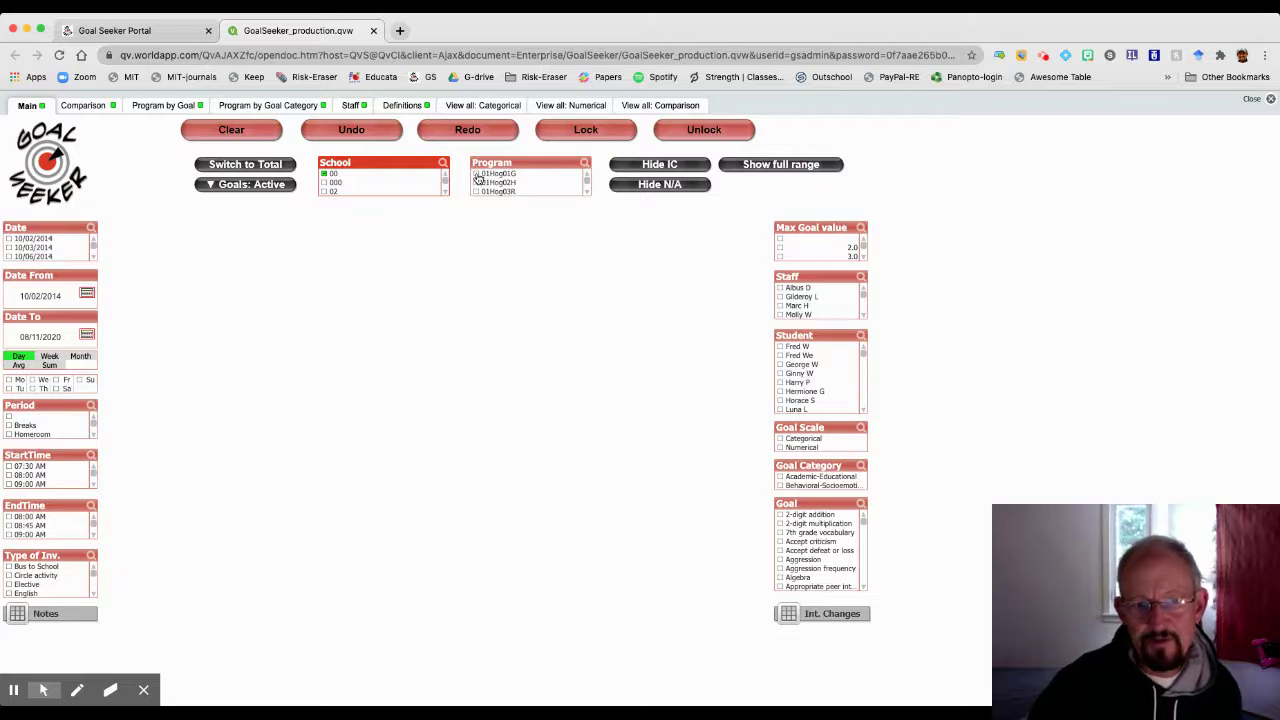
pyautogui.click(480, 174)
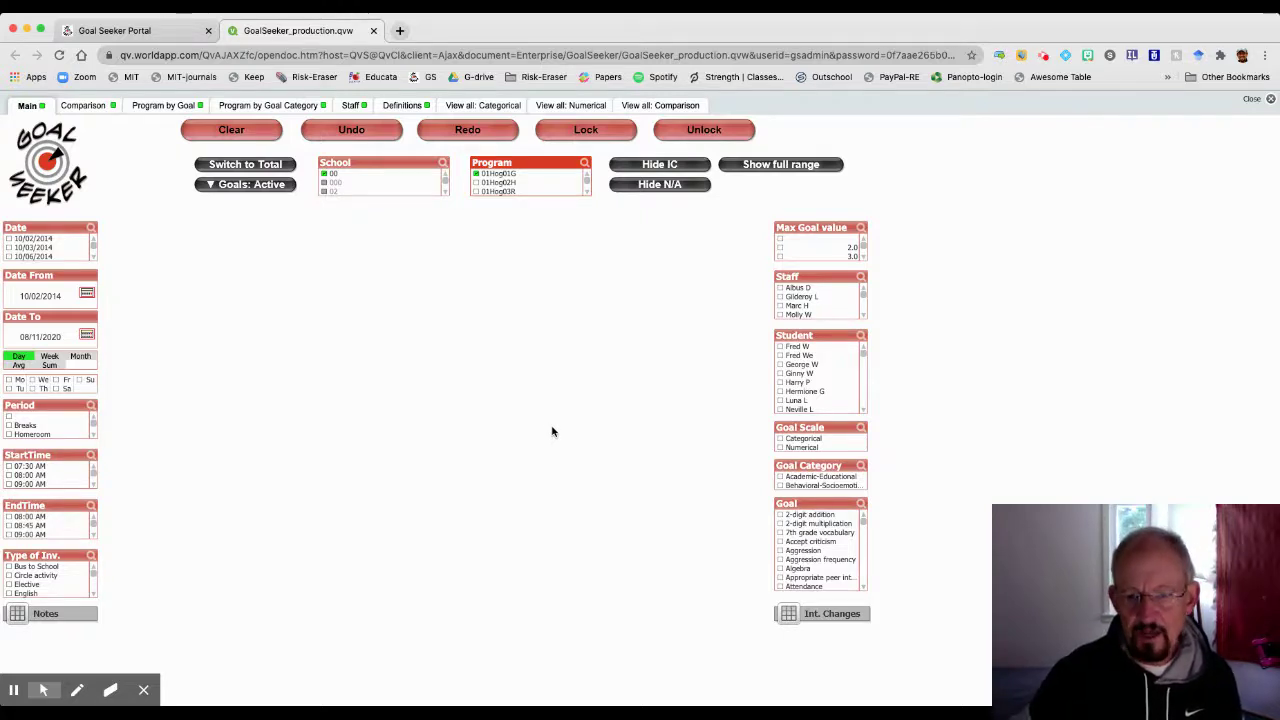
pyautogui.click(783, 376)
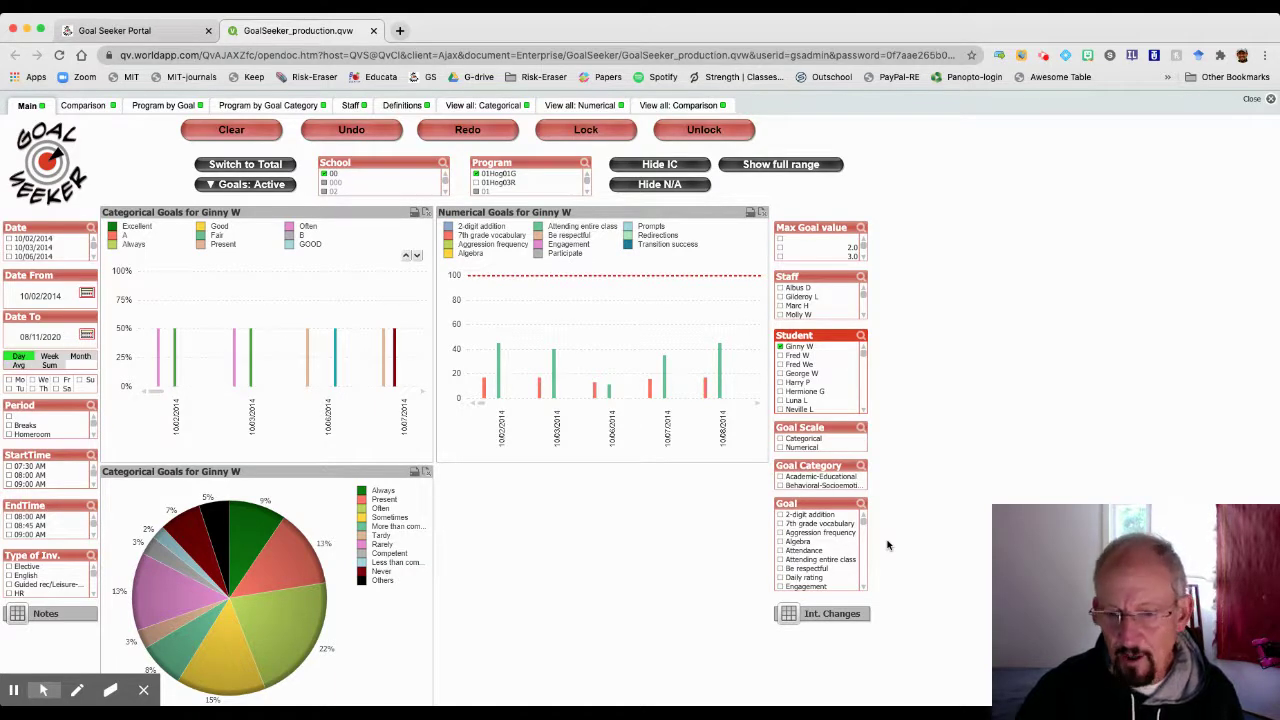
pyautogui.click(781, 524)
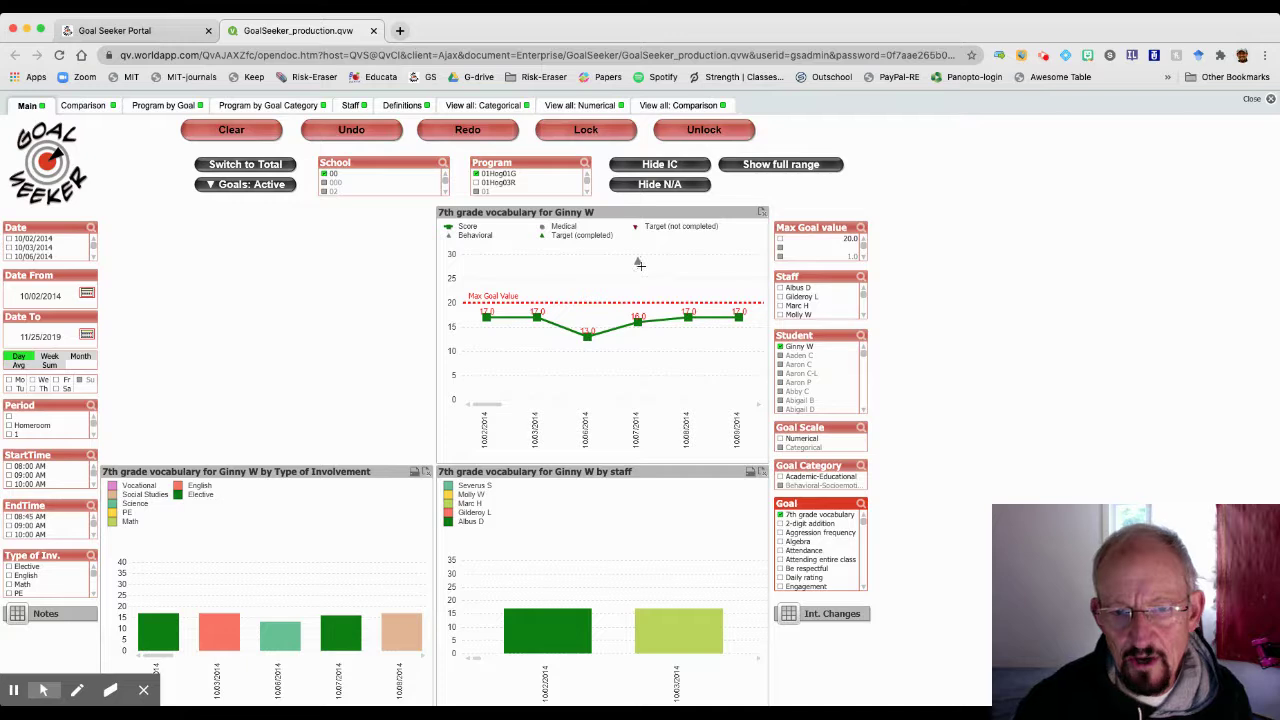
# Step: Inspect the behavioral marker on the score chart and individual bars in the type-of-involvement and staff charts
pyautogui.moveTo(637, 262)
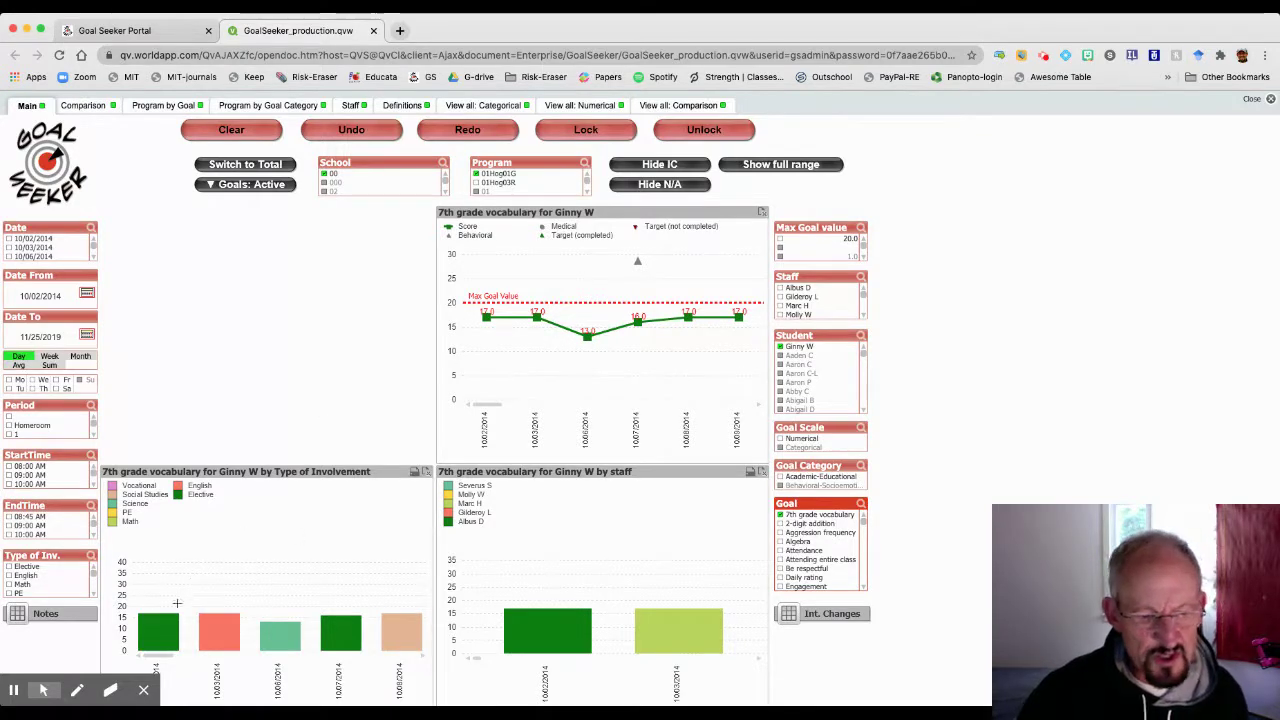
pyautogui.moveTo(158, 625)
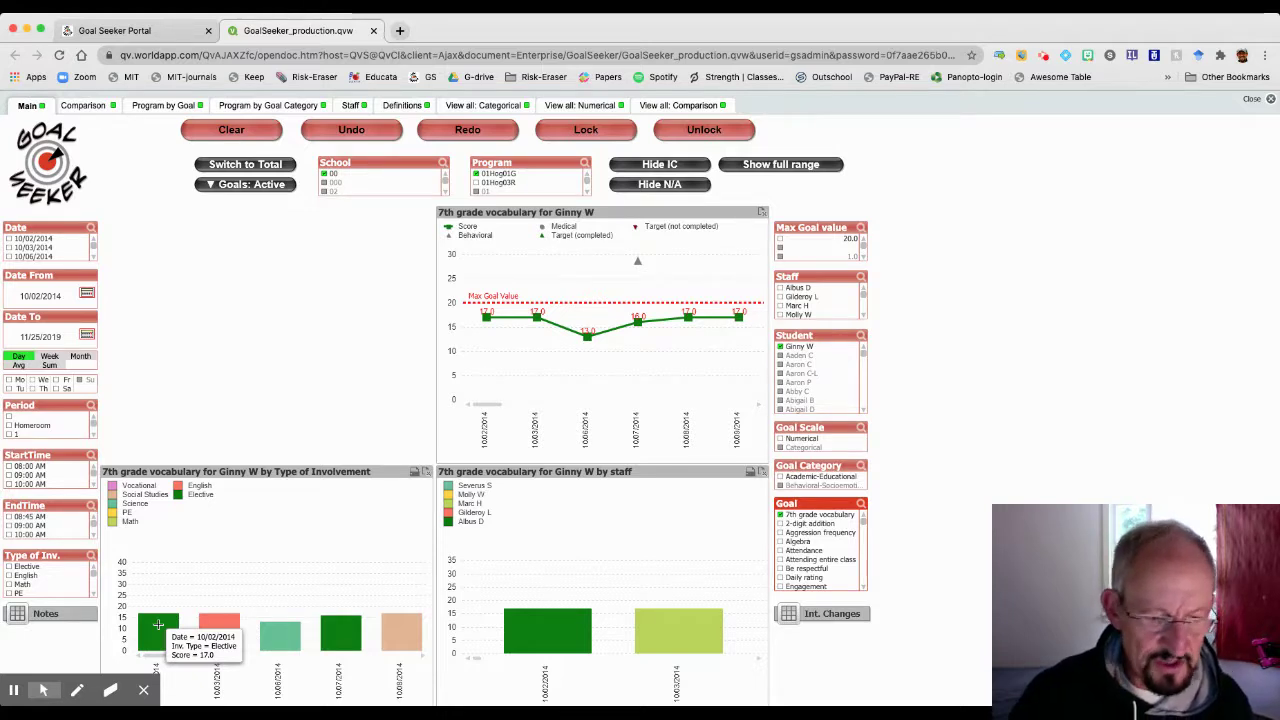
pyautogui.moveTo(212, 622)
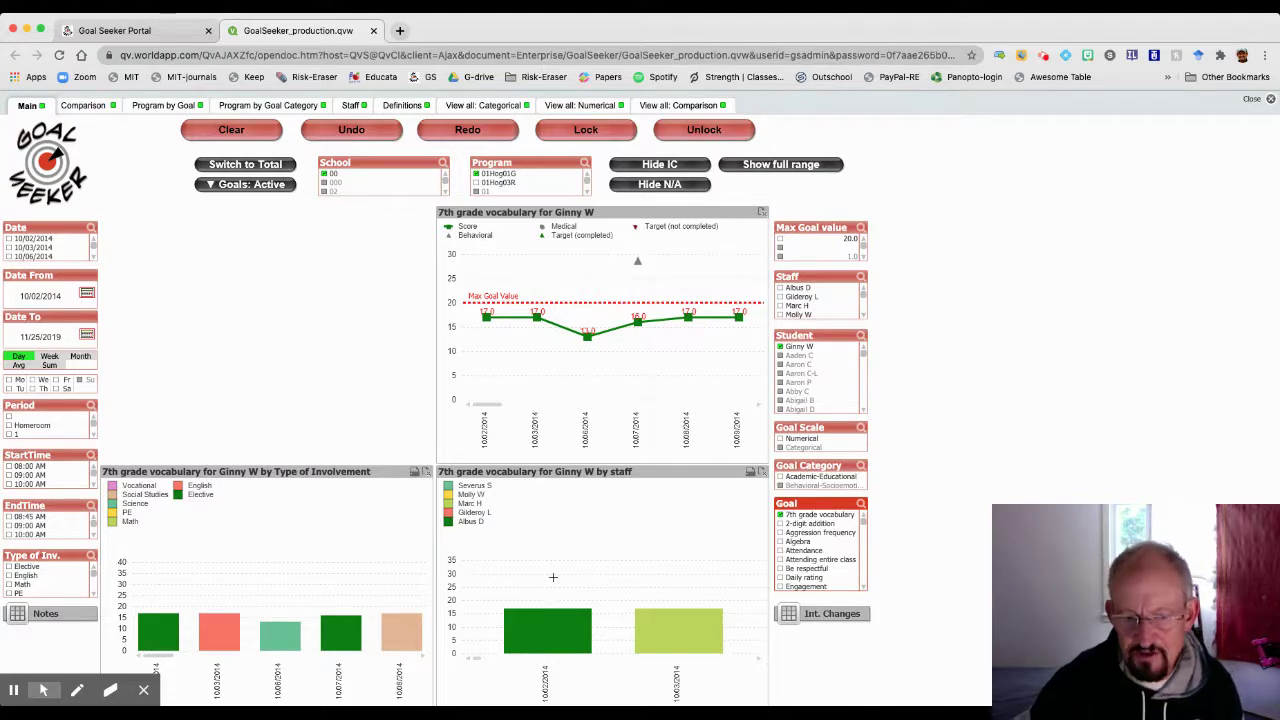
pyautogui.moveTo(555, 628)
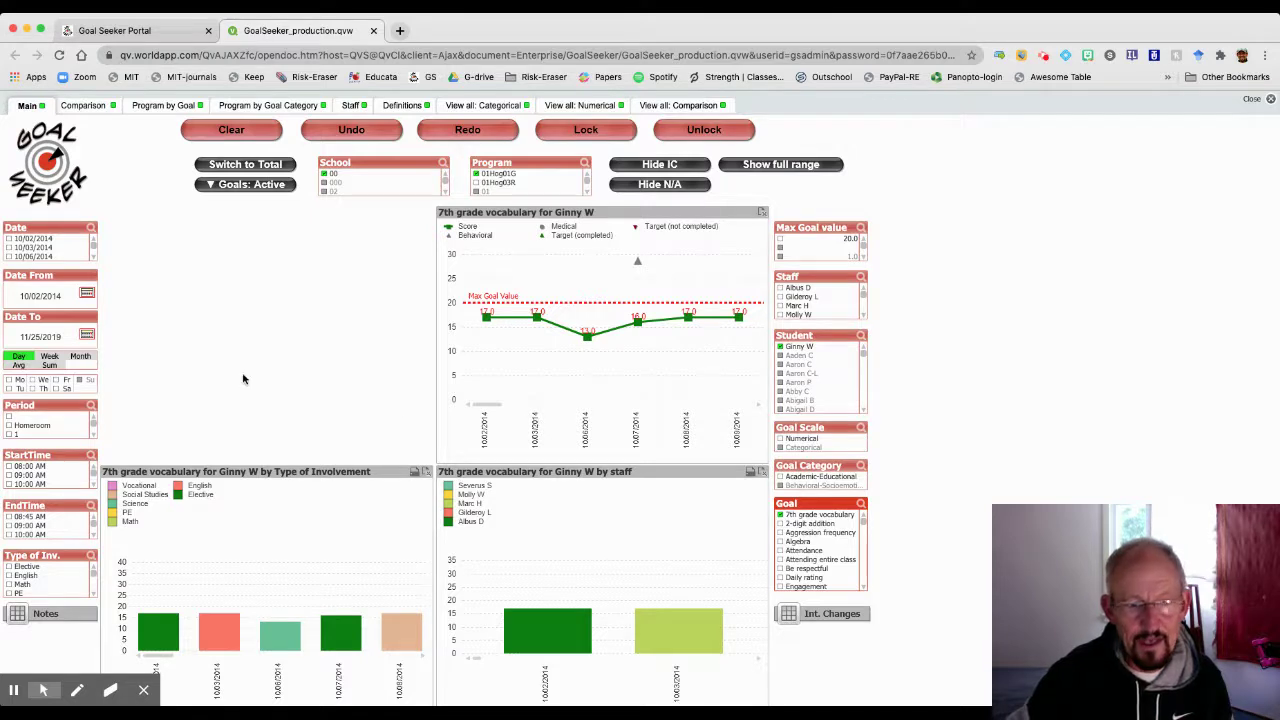
# Step: View the vocabulary charts by week, by month and as an overall average, and return them to the daily view
pyautogui.click(49, 360)
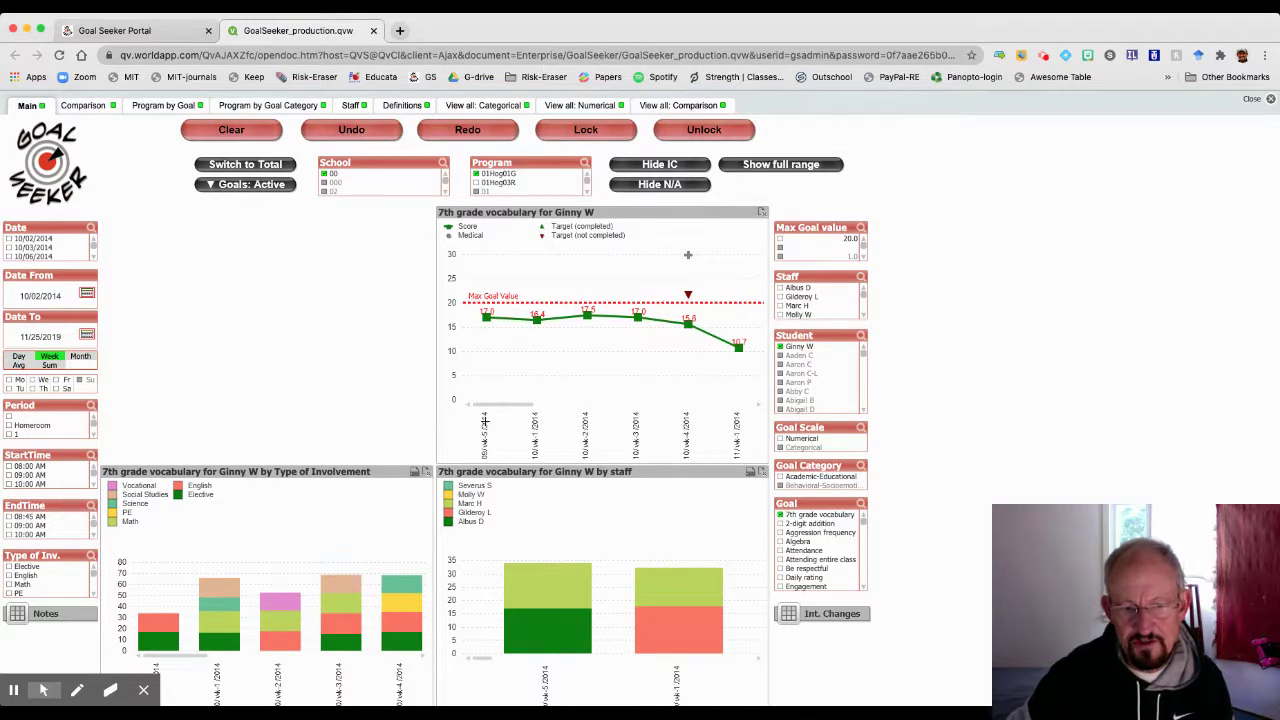
pyautogui.click(80, 359)
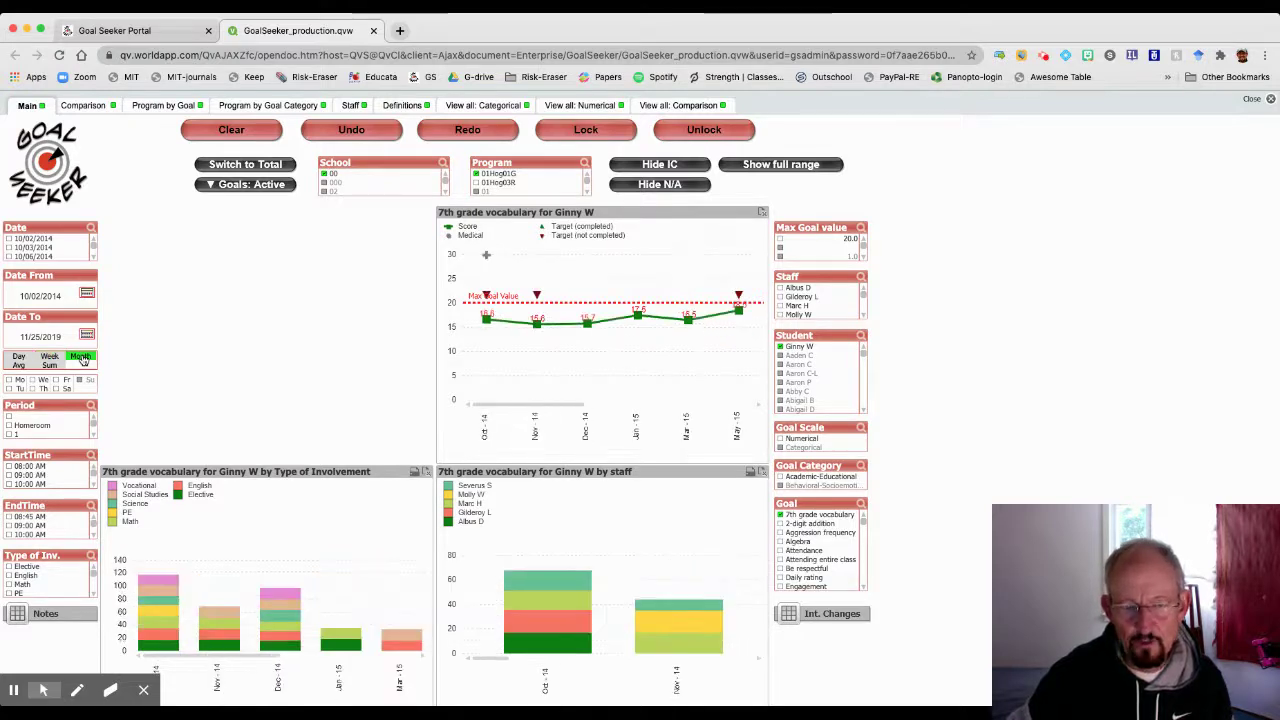
pyautogui.click(19, 366)
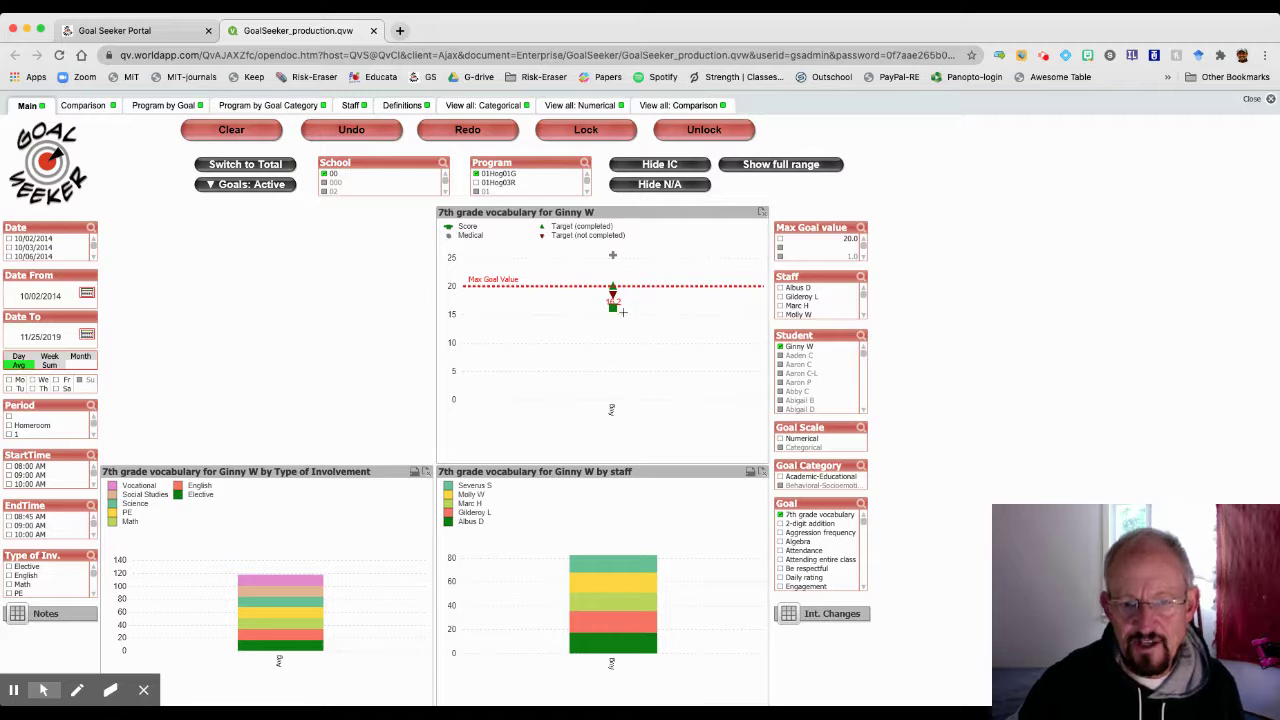
pyautogui.moveTo(613, 306)
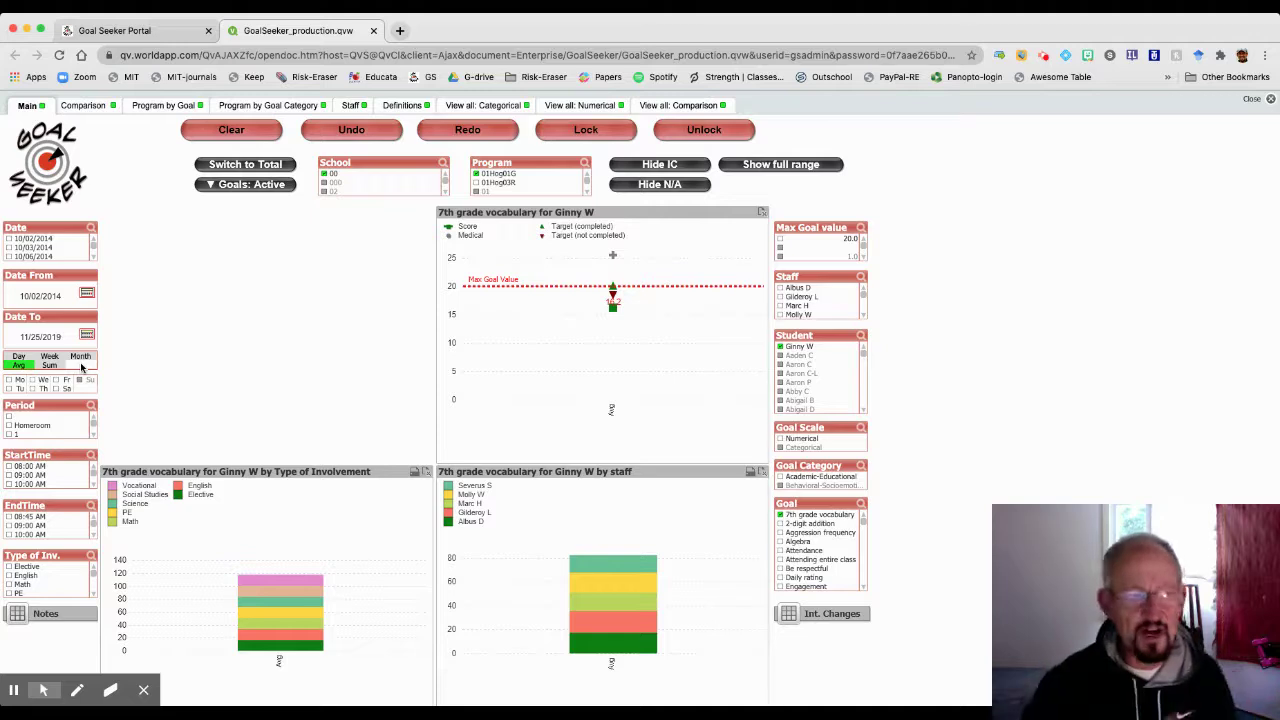
pyautogui.click(20, 360)
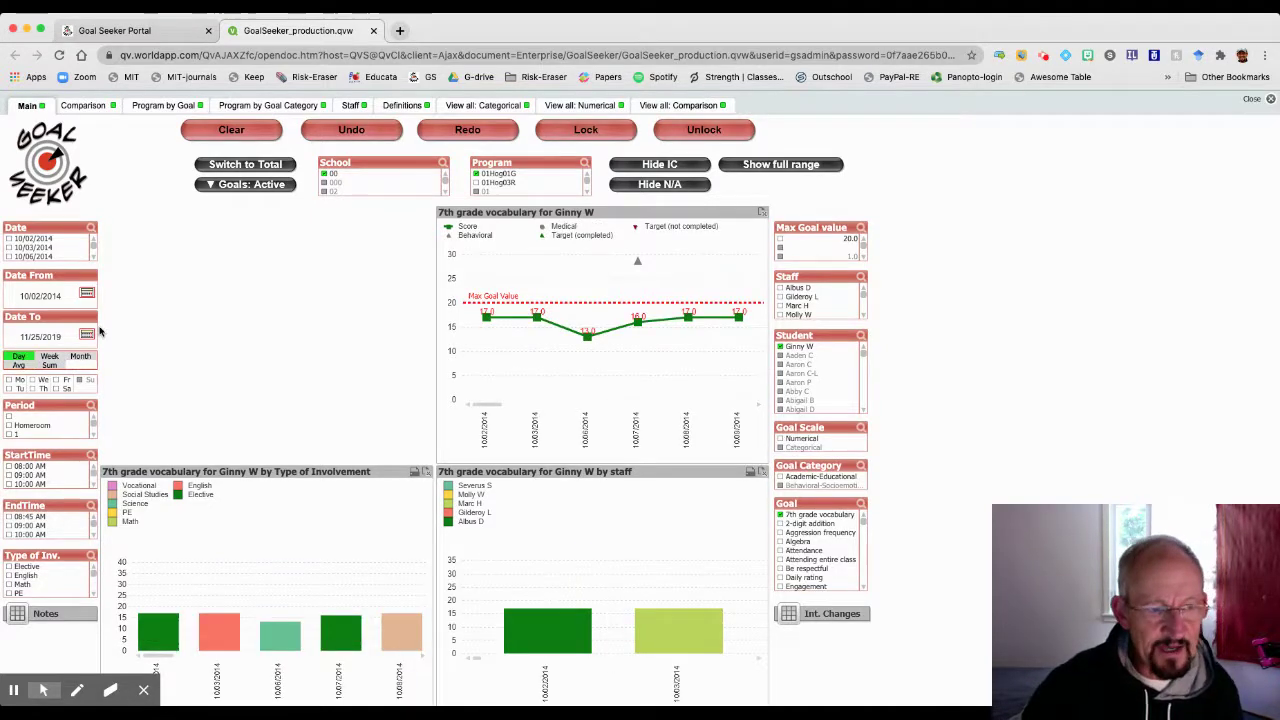
# Step: Restrict the charts' date range by picking November 3, 2014 as the start and December 19, 2014 as the end
pyautogui.click(87, 293)
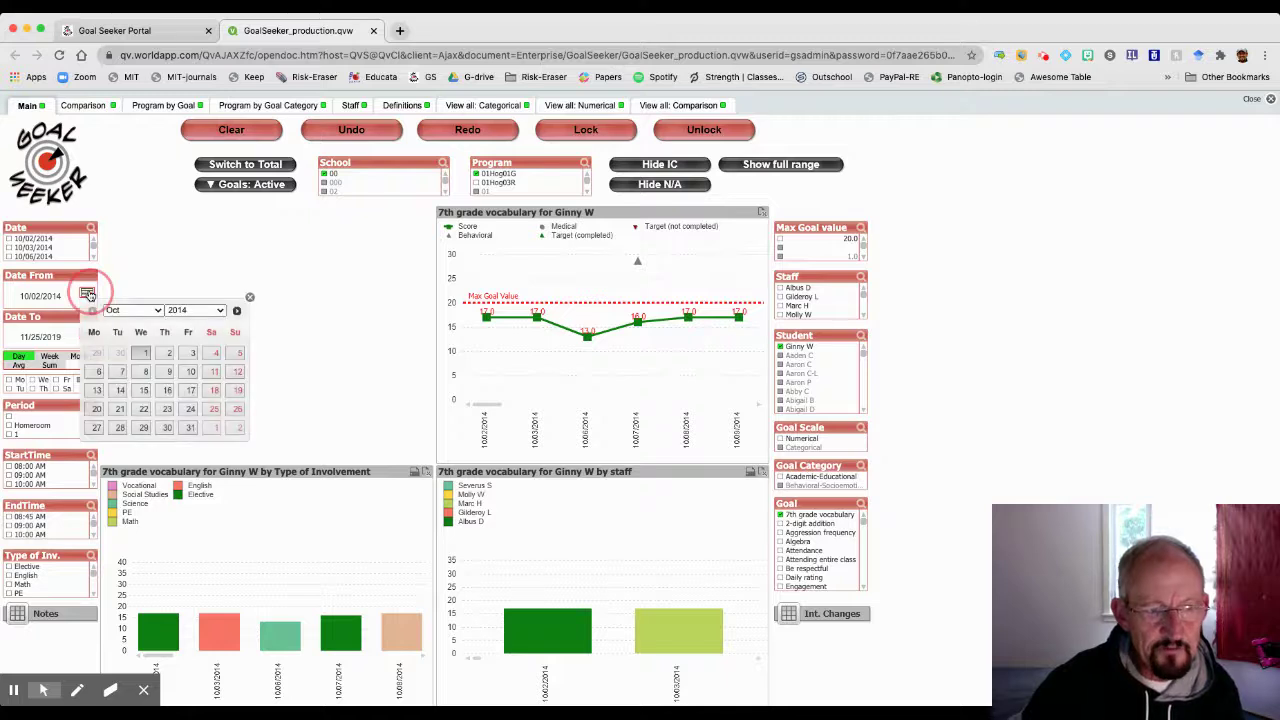
pyautogui.click(237, 311)
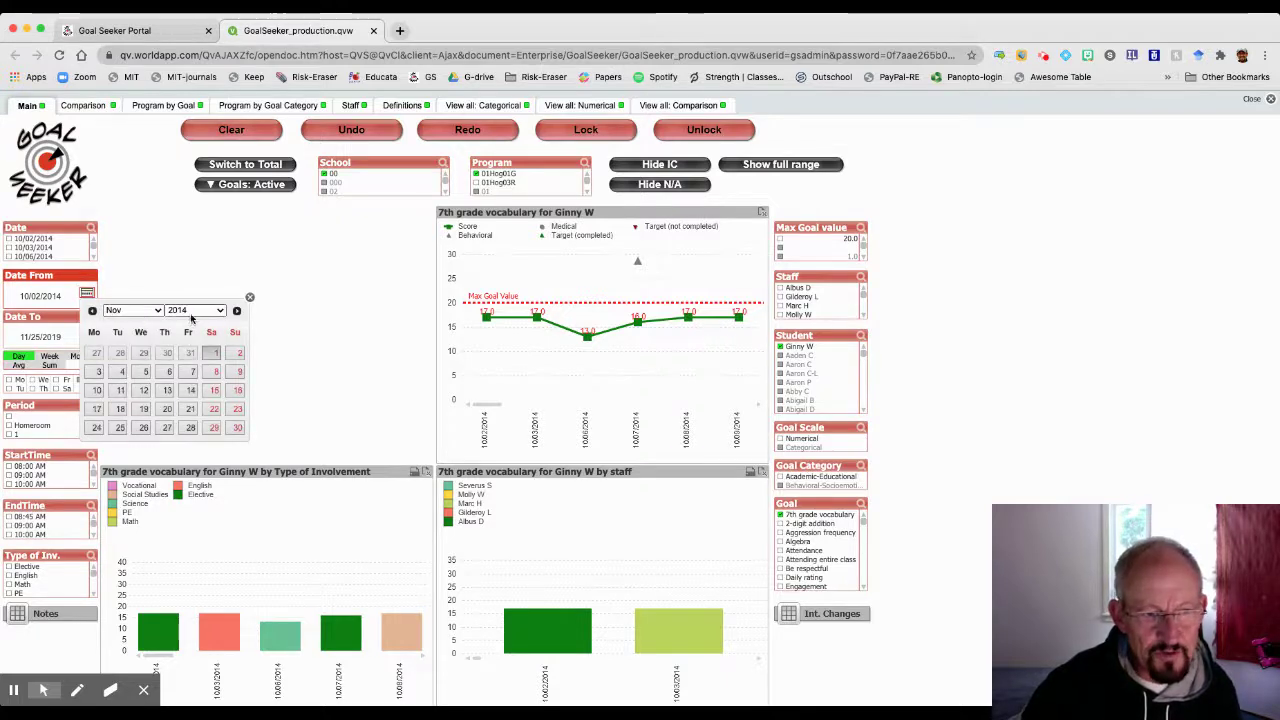
pyautogui.click(97, 373)
pyautogui.click(87, 334)
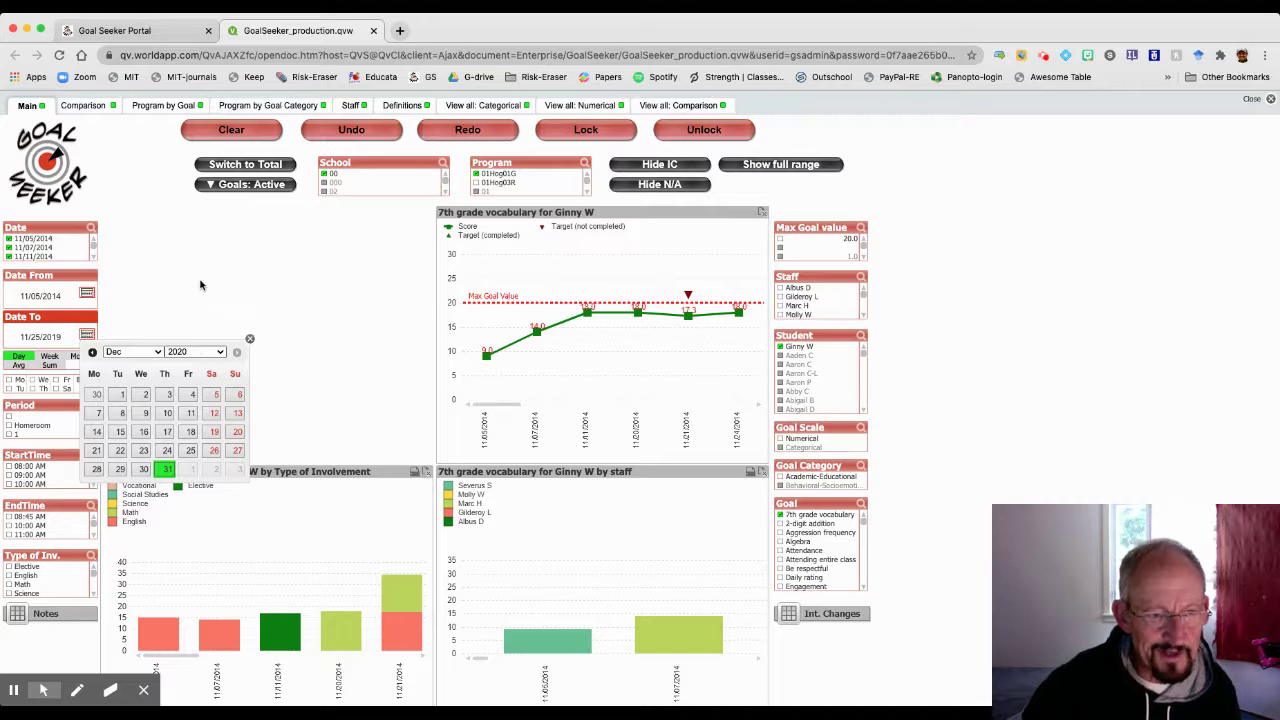
pyautogui.click(195, 351)
pyautogui.click(205, 470)
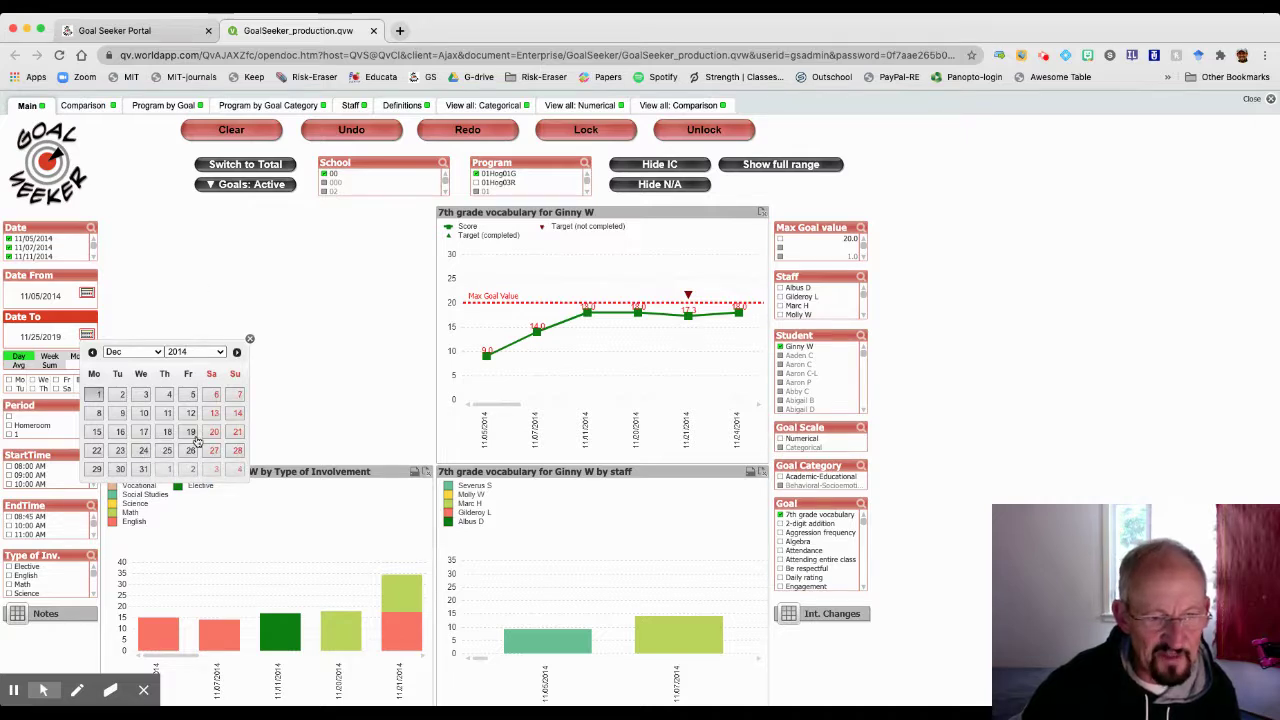
pyautogui.click(195, 437)
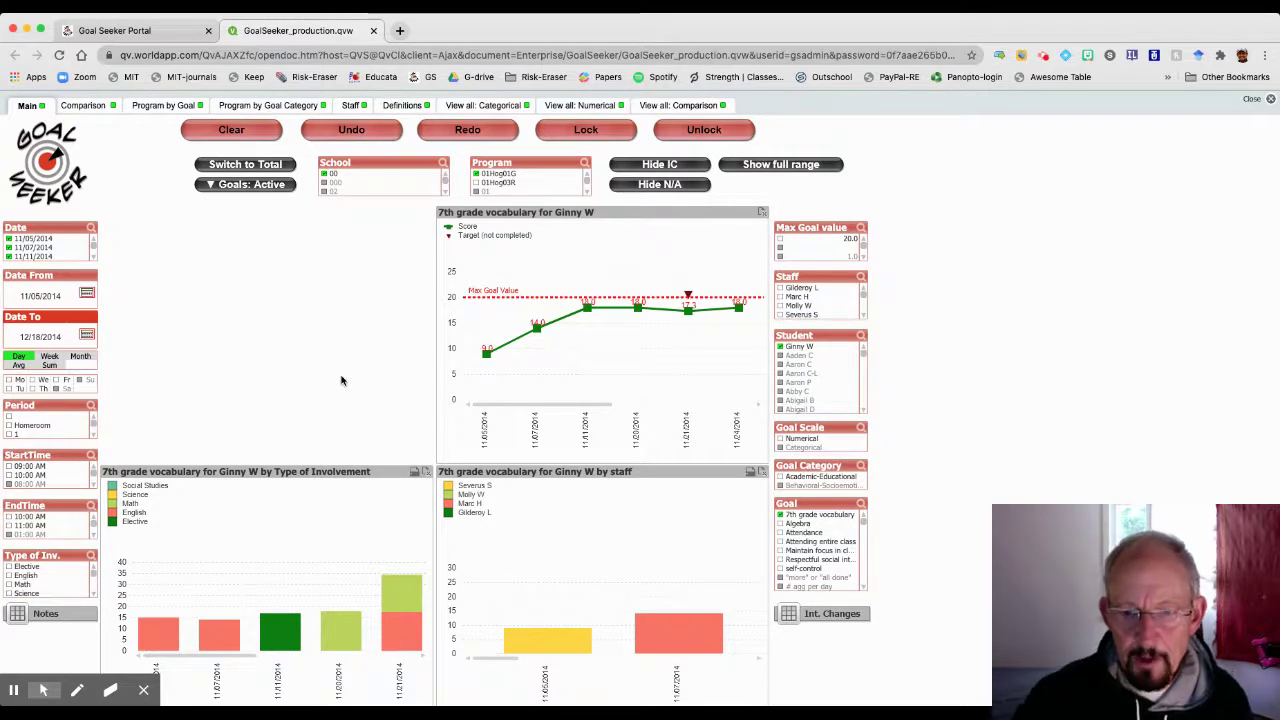
# Step: Look through the daily vocabulary score chart to the end of the date range and return to its beginning
pyautogui.click(618, 408)
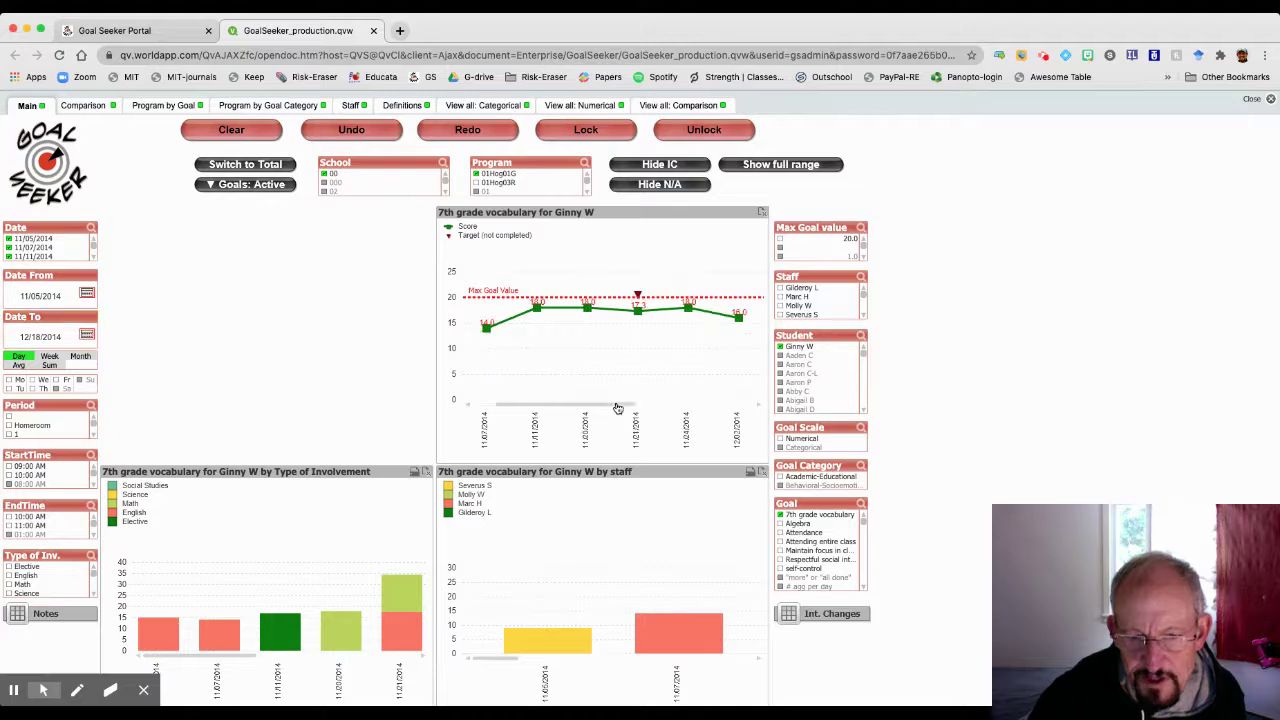
pyautogui.click(677, 408)
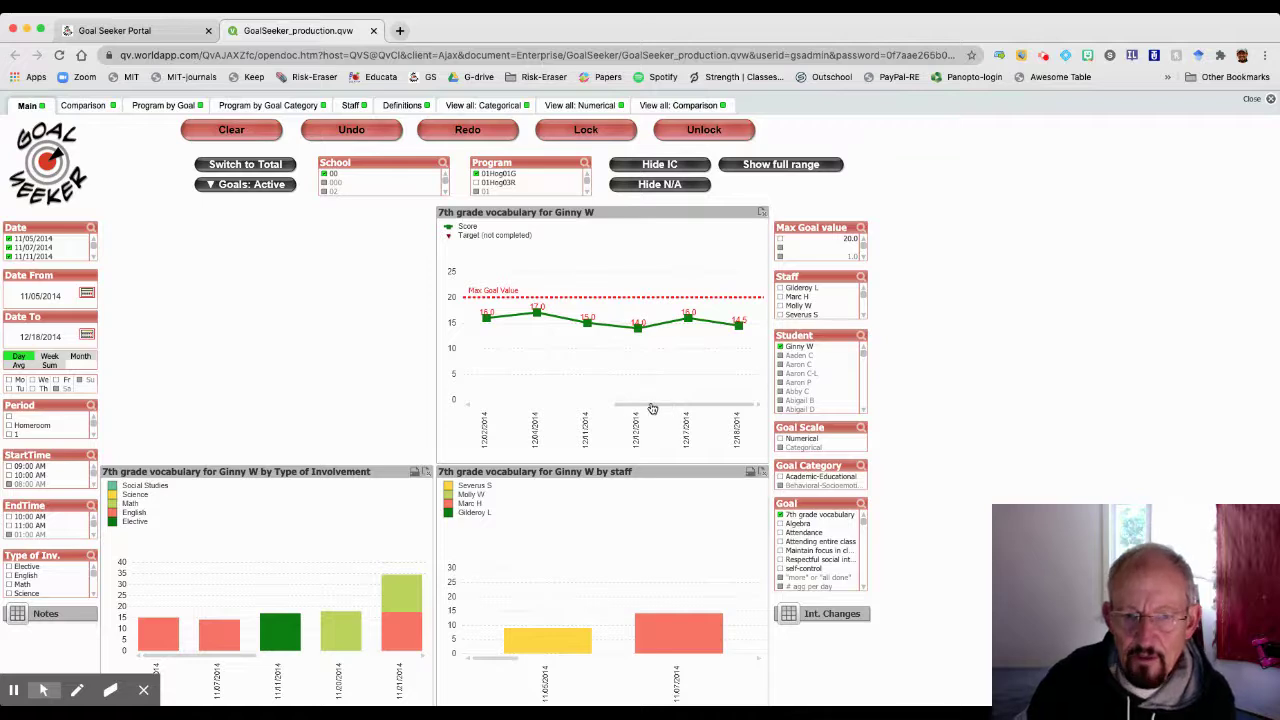
pyautogui.click(484, 407)
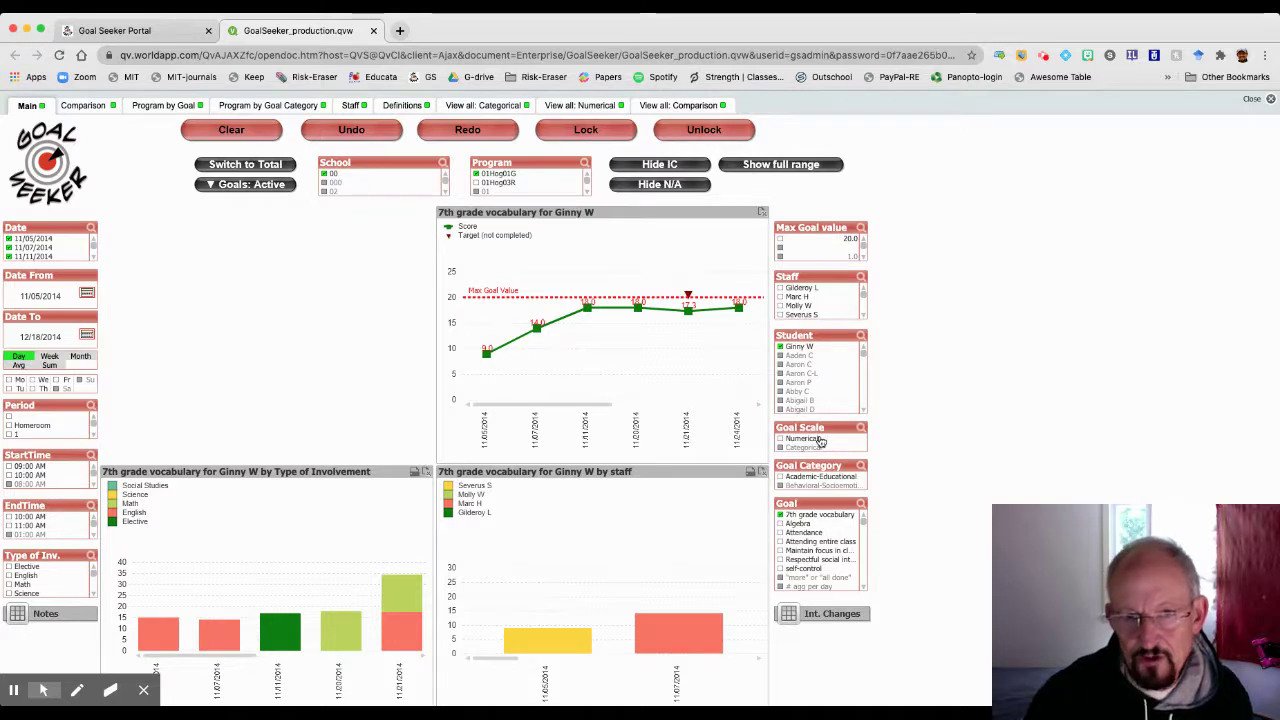
# Step: Show the full-width numerical charts and inspect the staff scores recorded on 11/21/2014
pyautogui.click(589, 106)
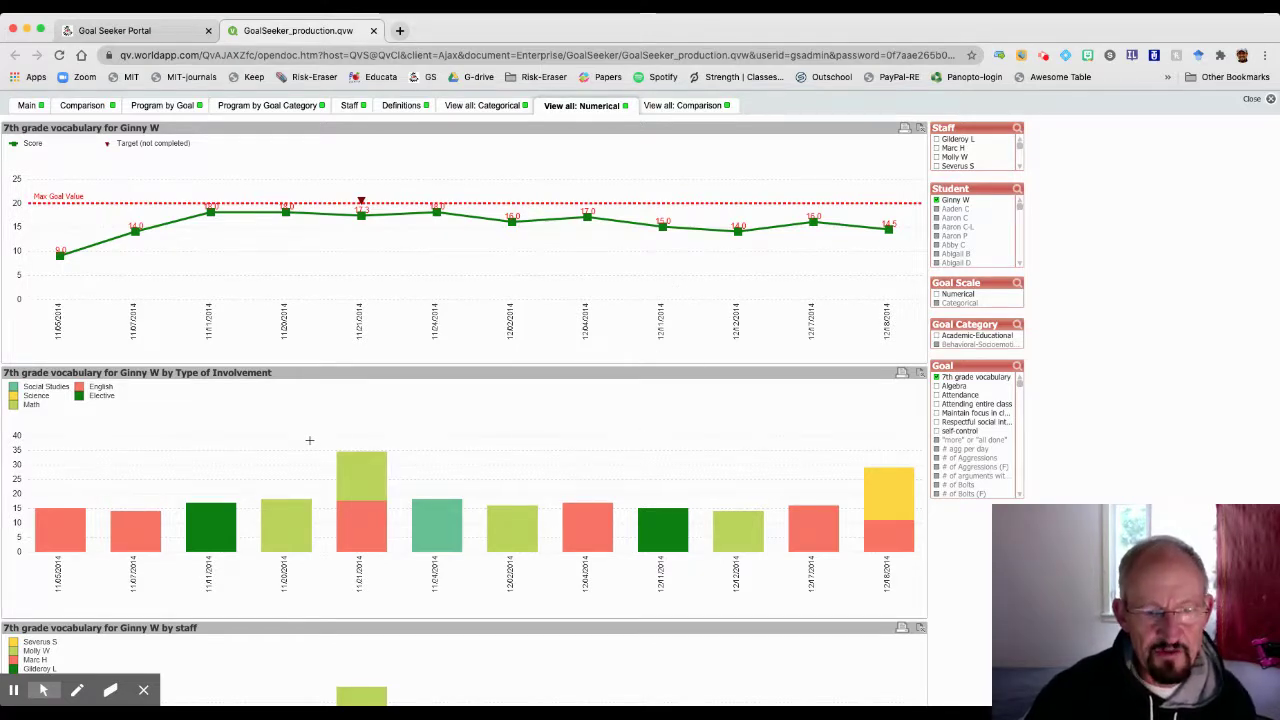
pyautogui.scroll(-3, 220, 453)
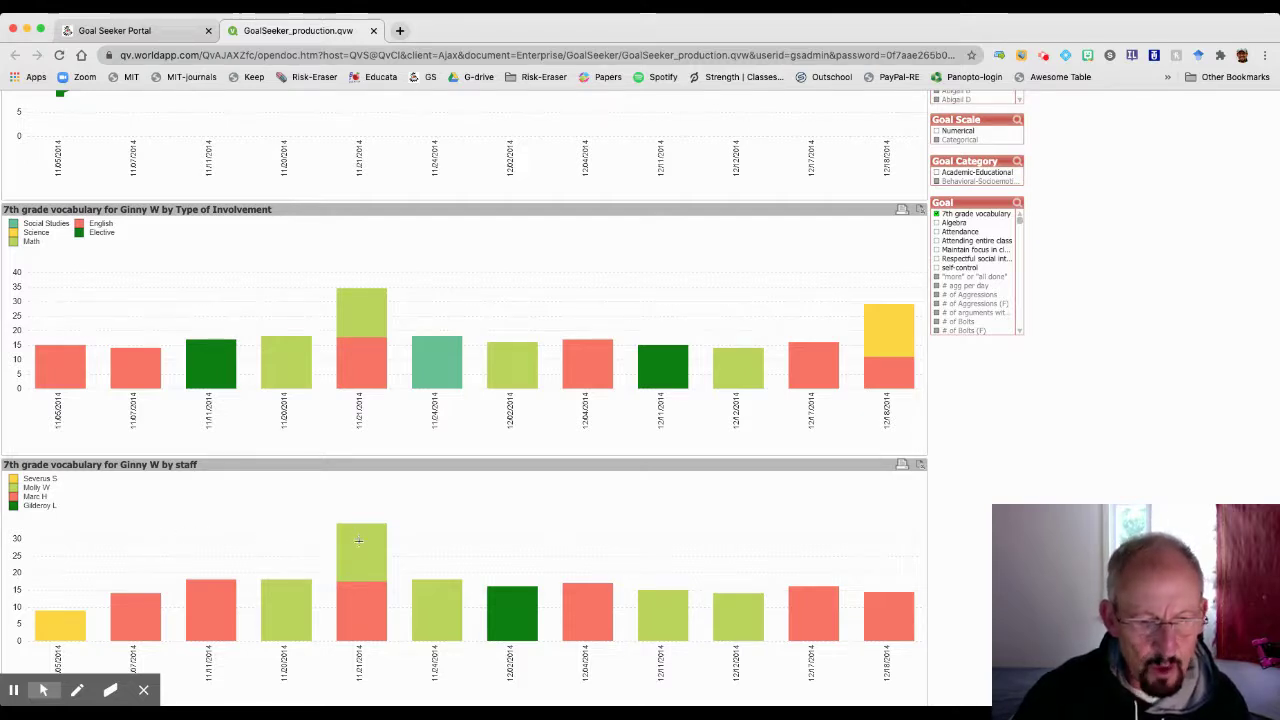
pyautogui.moveTo(358, 542)
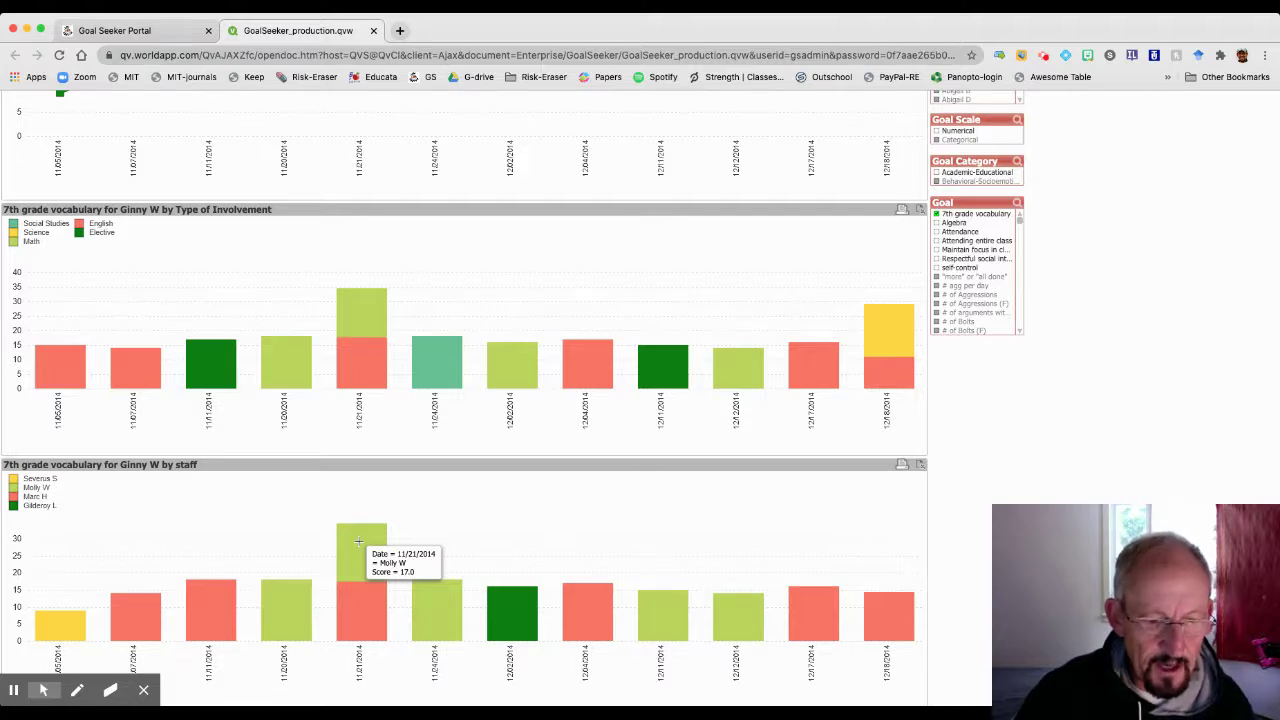
pyautogui.moveTo(356, 602)
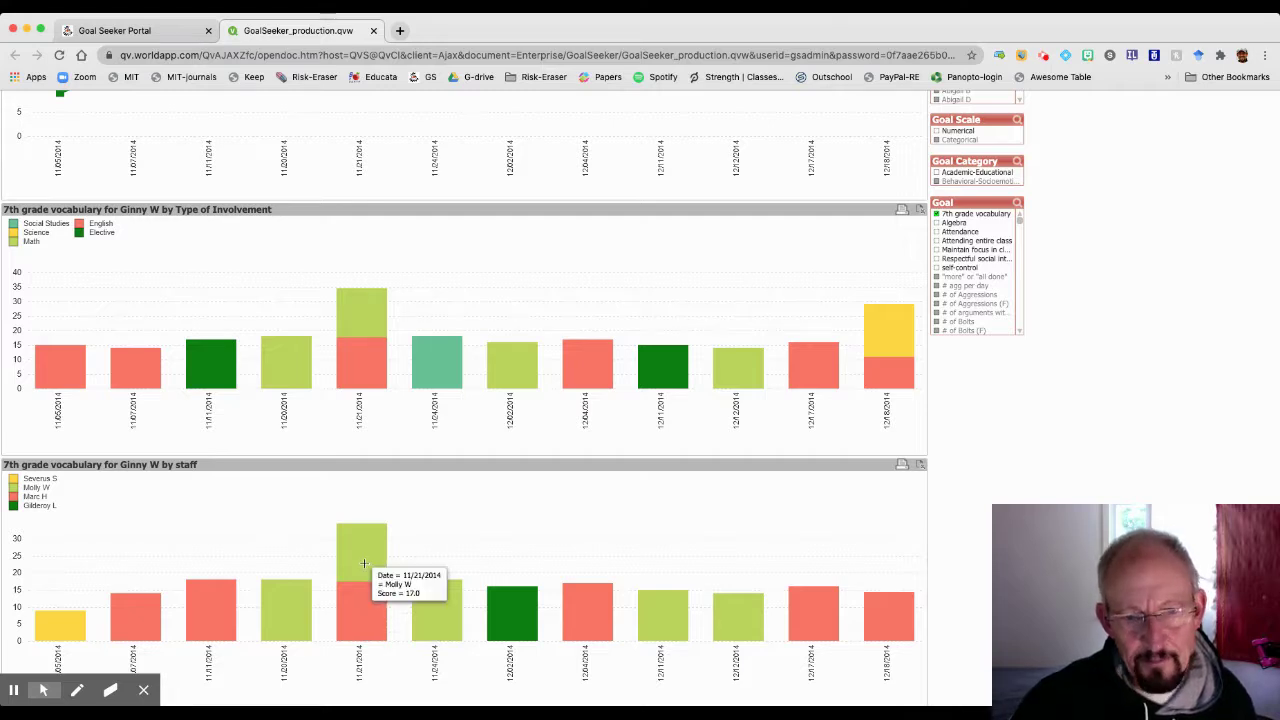
pyautogui.scroll(5, 364, 563)
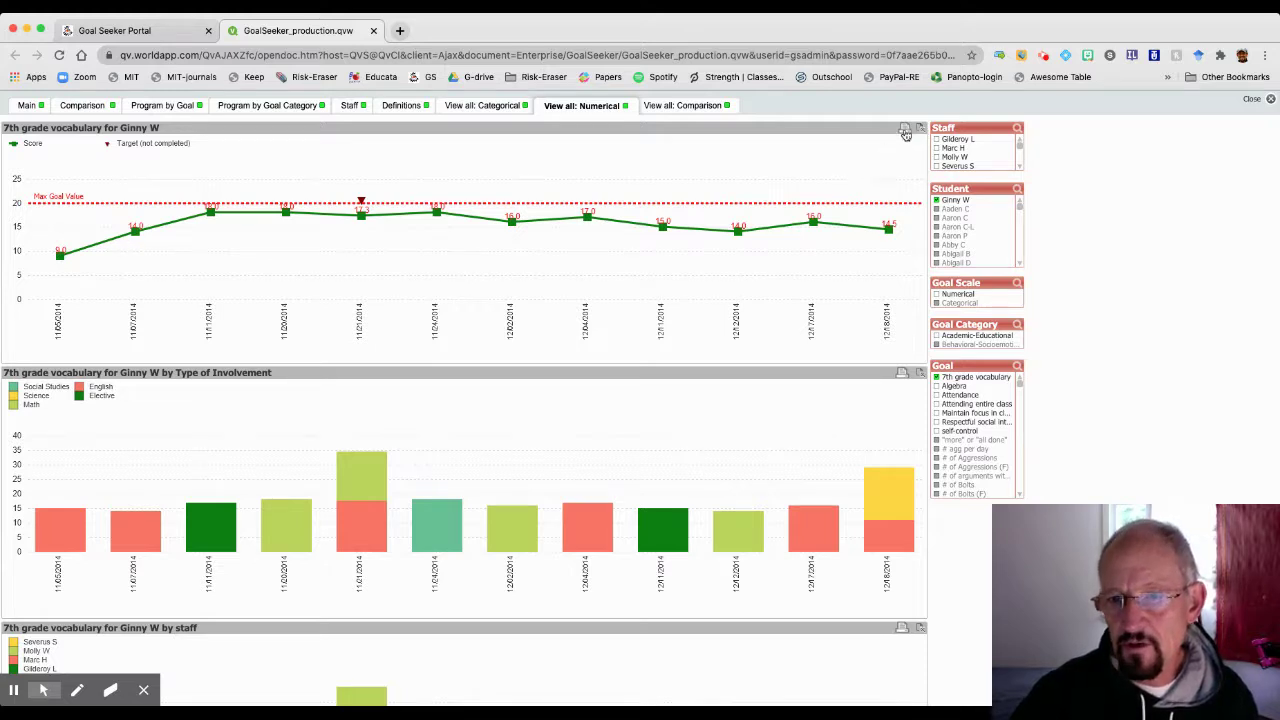
# Step: Generate a printable PDF of the 7th grade vocabulary score chart and return to the dashboard
pyautogui.click(905, 133)
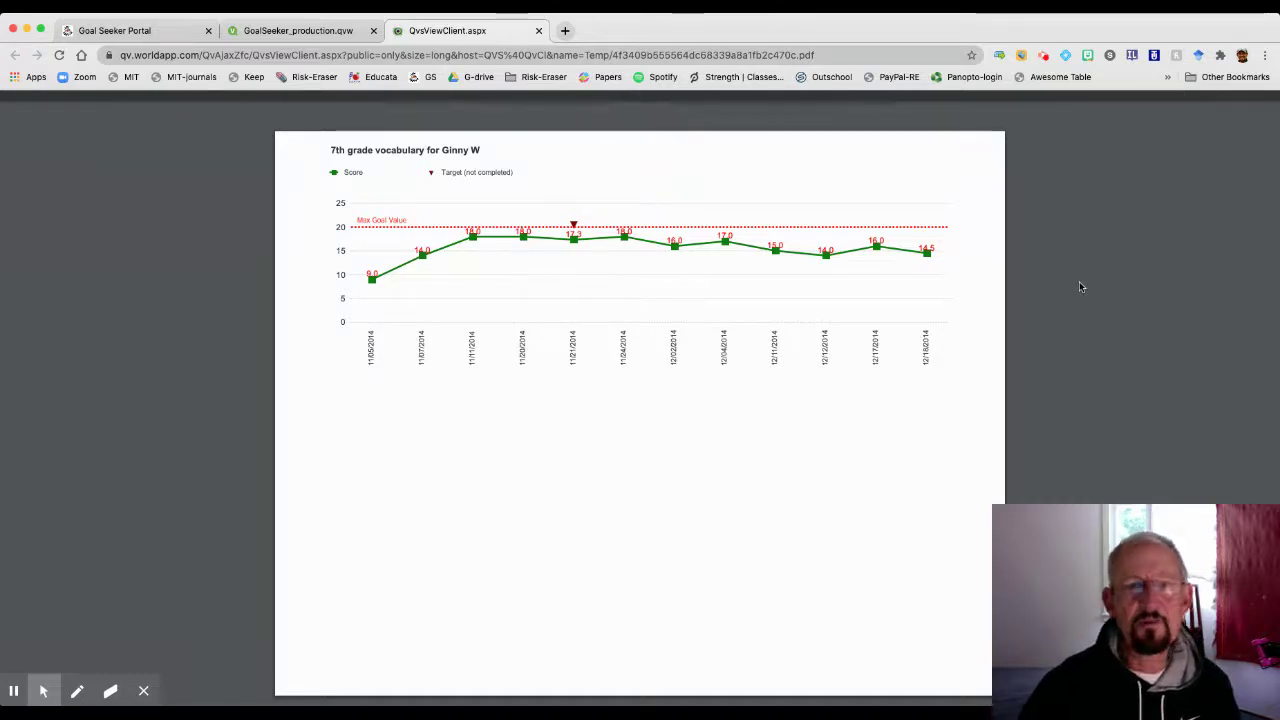
pyautogui.click(278, 32)
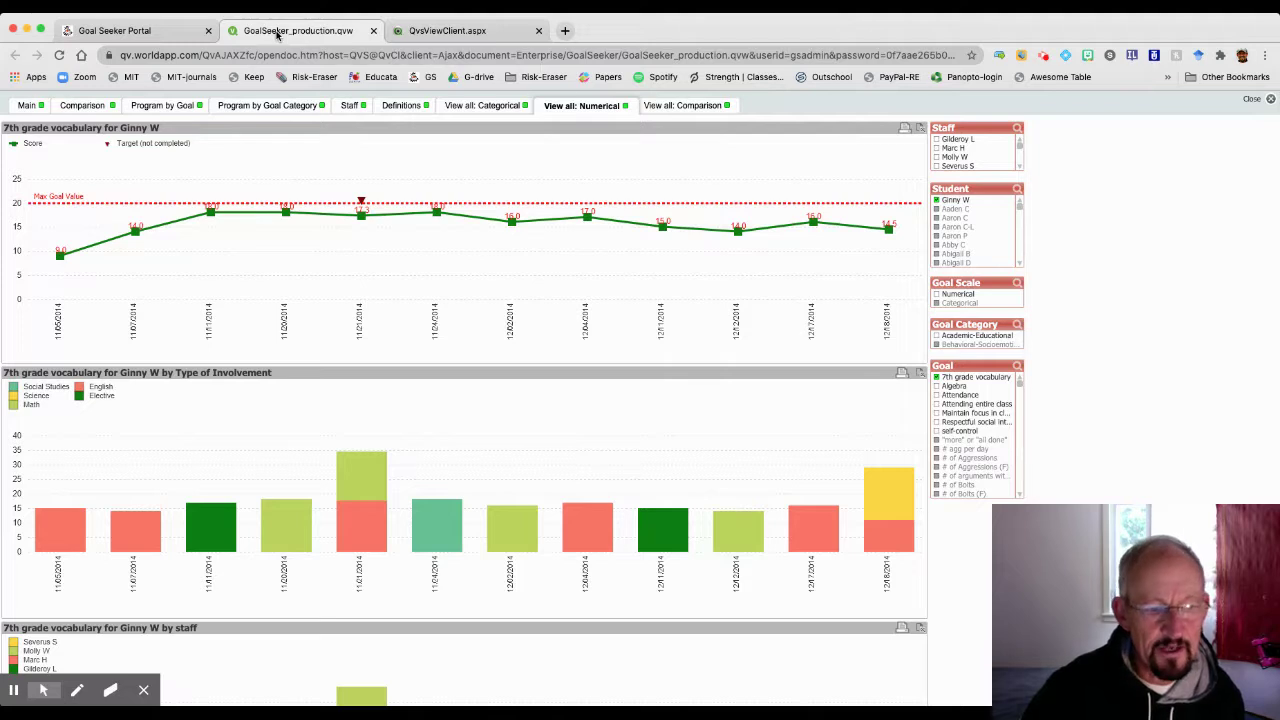
# Step: Go back to the main dashboard view and clear all filter selections
pyautogui.click(30, 106)
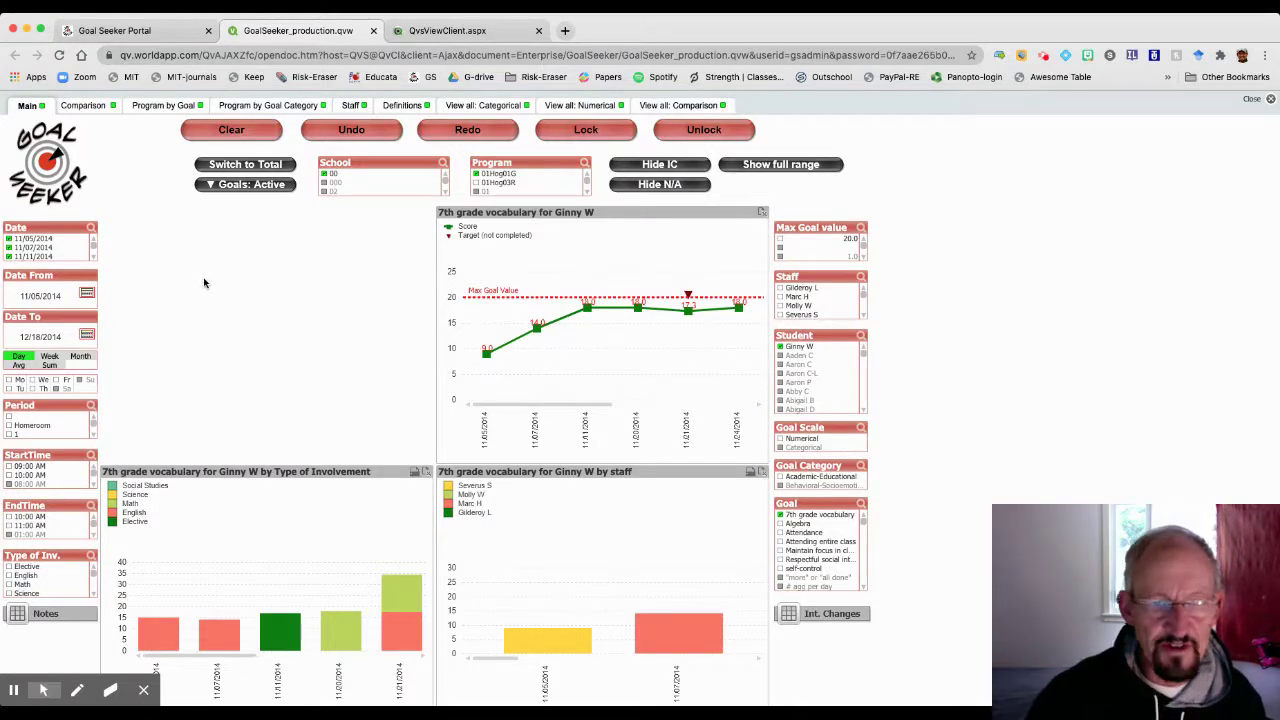
pyautogui.click(231, 131)
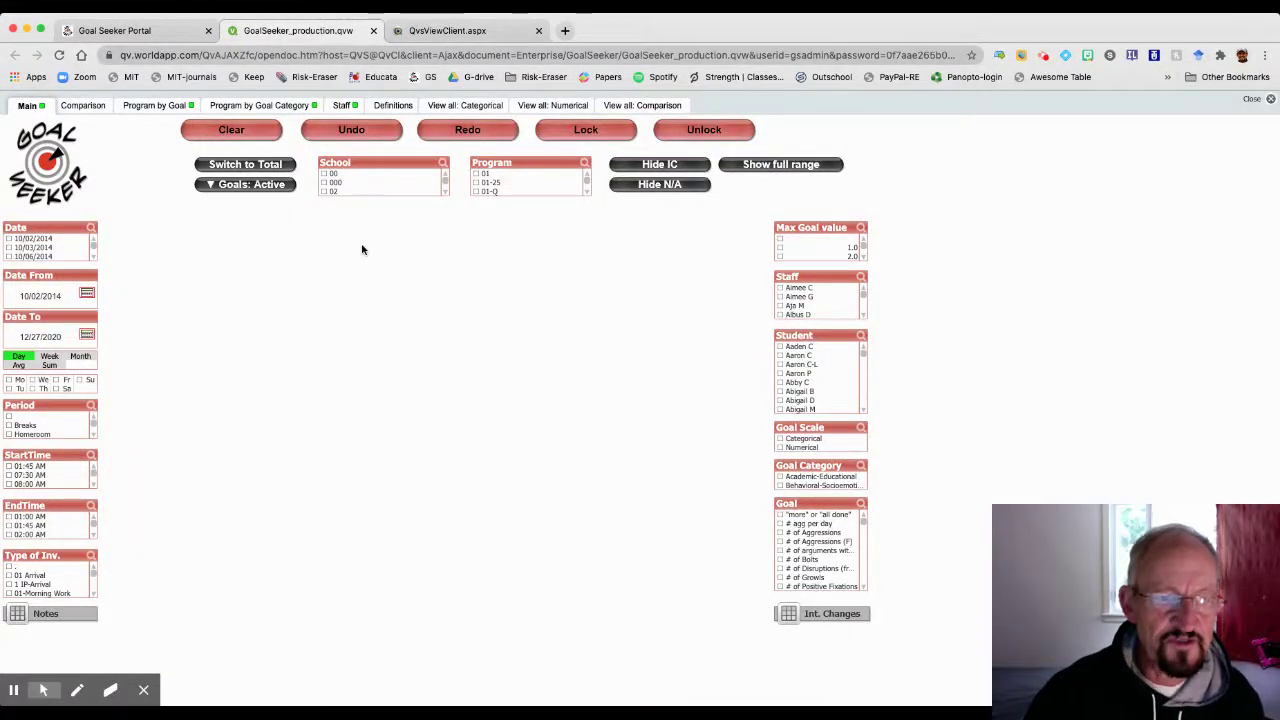
# Step: Filter the dashboard to school 00, program 01Hog01G, the fourth listed student, the Categorical goal scale and the self-control goal
pyautogui.click(329, 174)
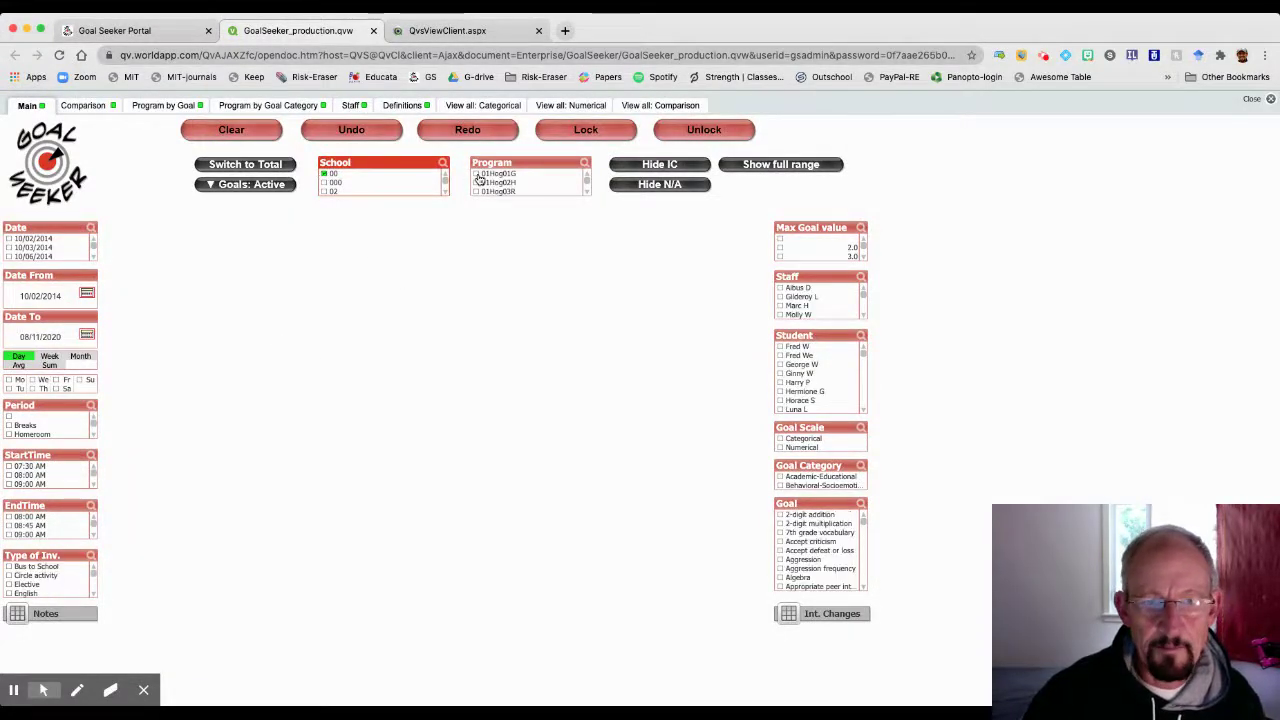
pyautogui.click(480, 174)
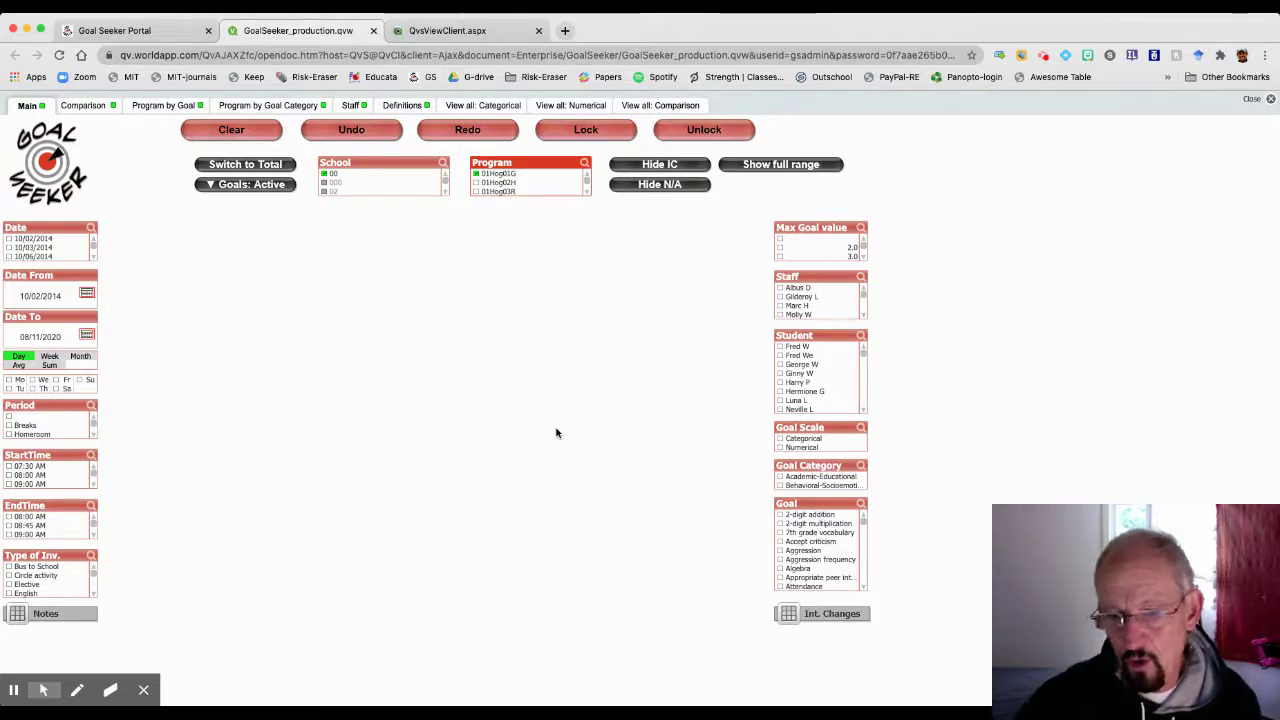
pyautogui.click(799, 374)
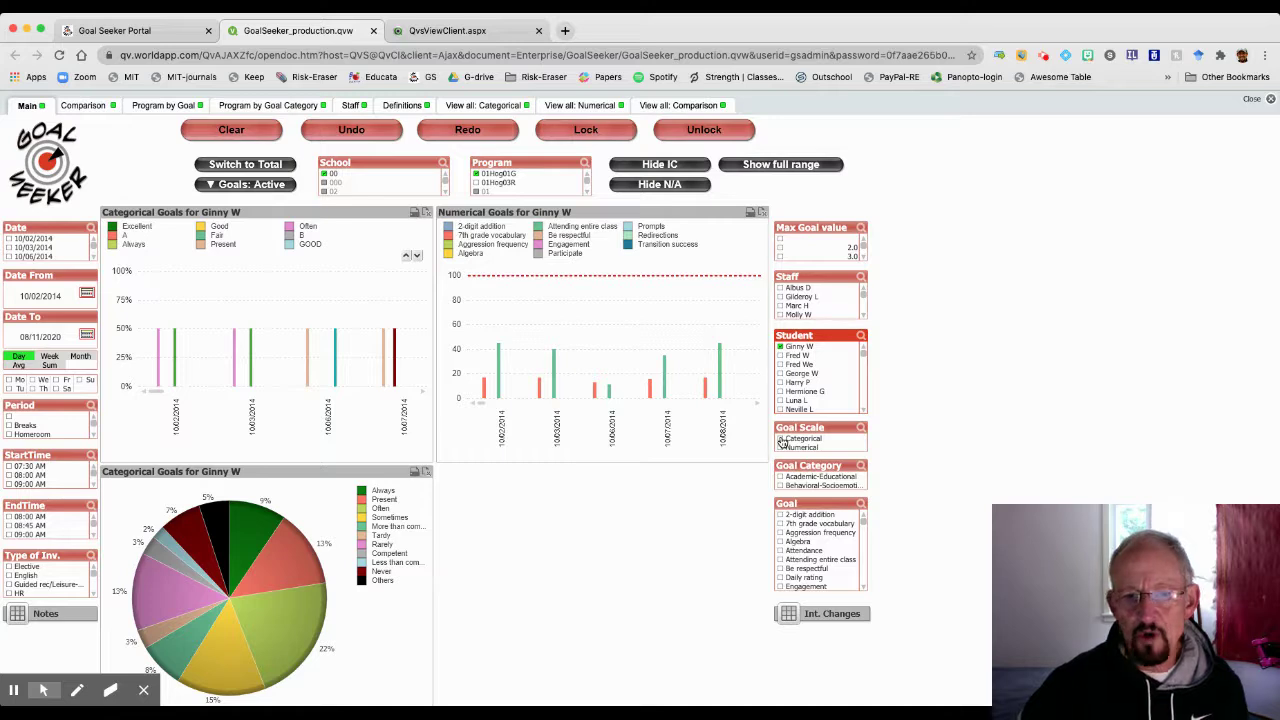
pyautogui.click(782, 440)
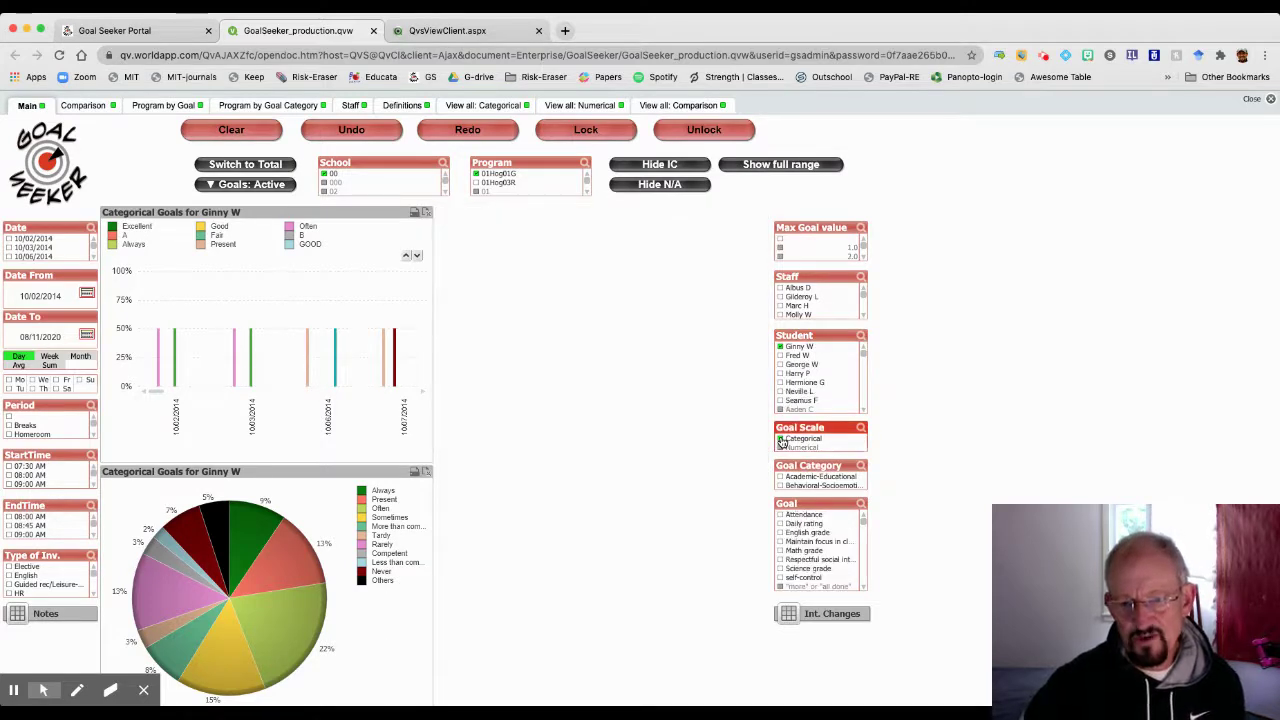
pyautogui.click(817, 578)
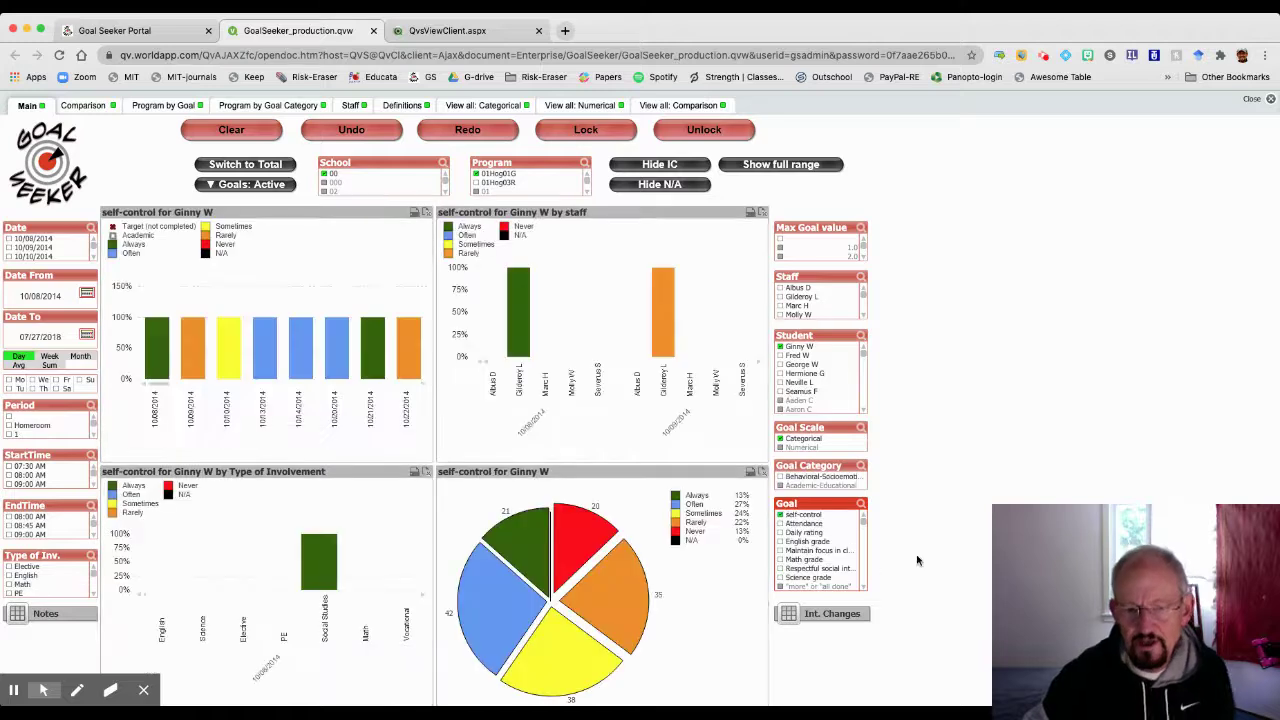
# Step: Inspect the self-control charts as percentages and totals, including the full-width categorical totals, and return to the main dashboard
pyautogui.scroll(-1, 917, 560)
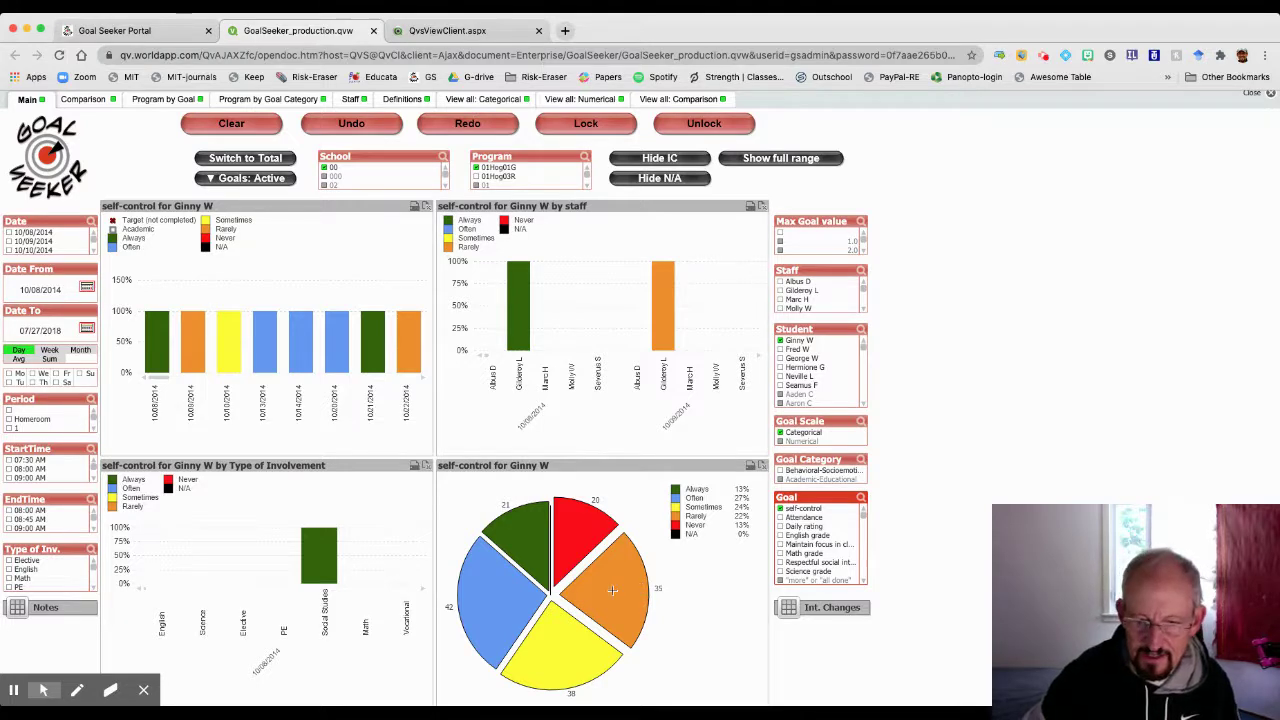
pyautogui.moveTo(612, 590)
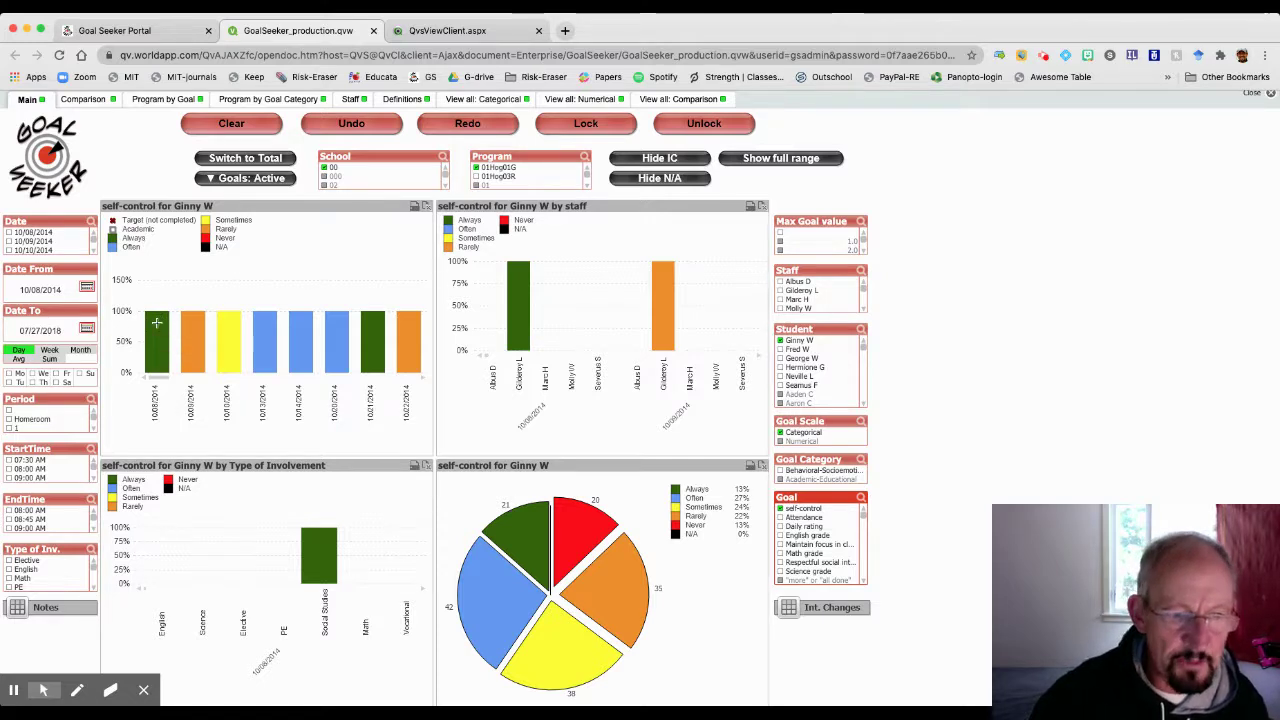
pyautogui.moveTo(156, 322)
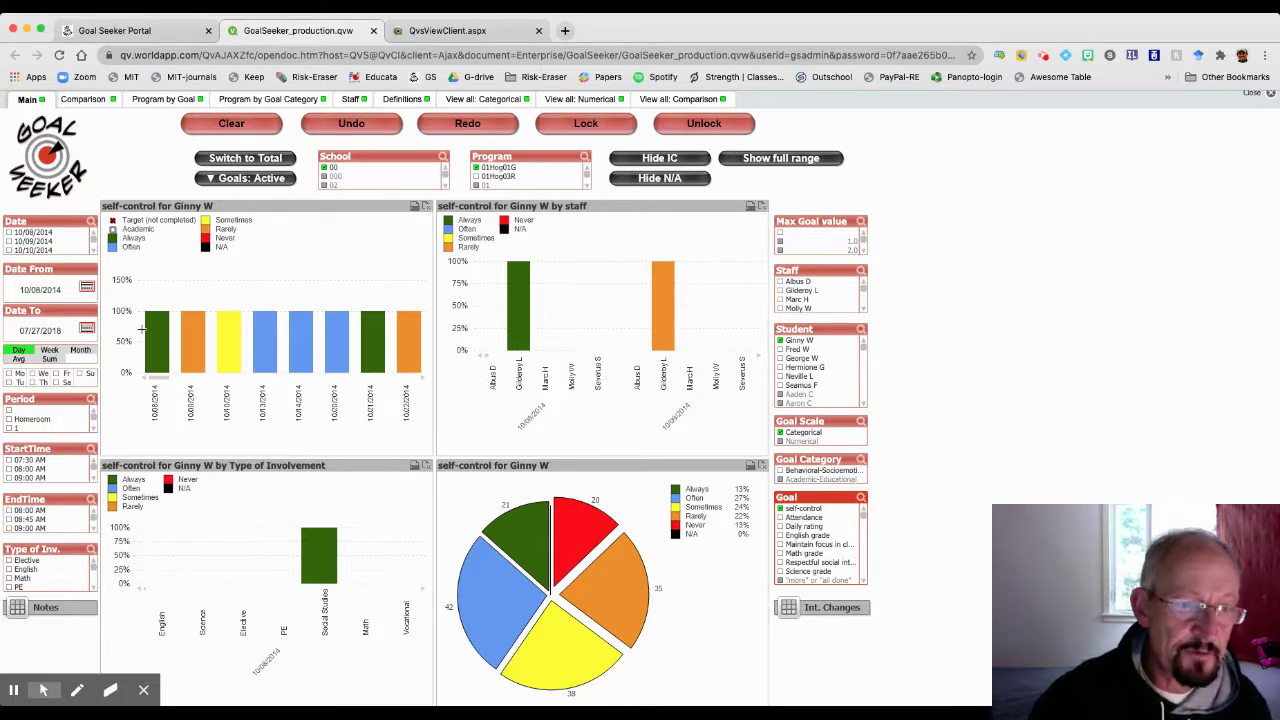
pyautogui.click(277, 160)
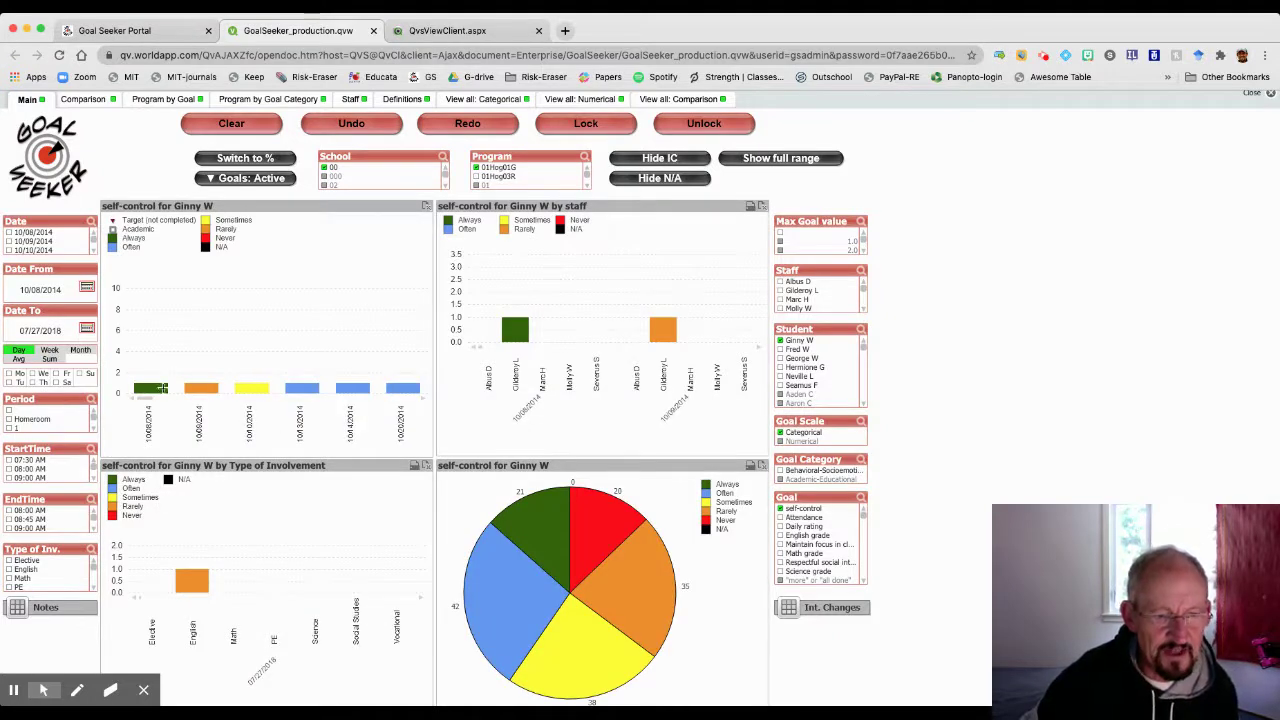
pyautogui.moveTo(162, 388)
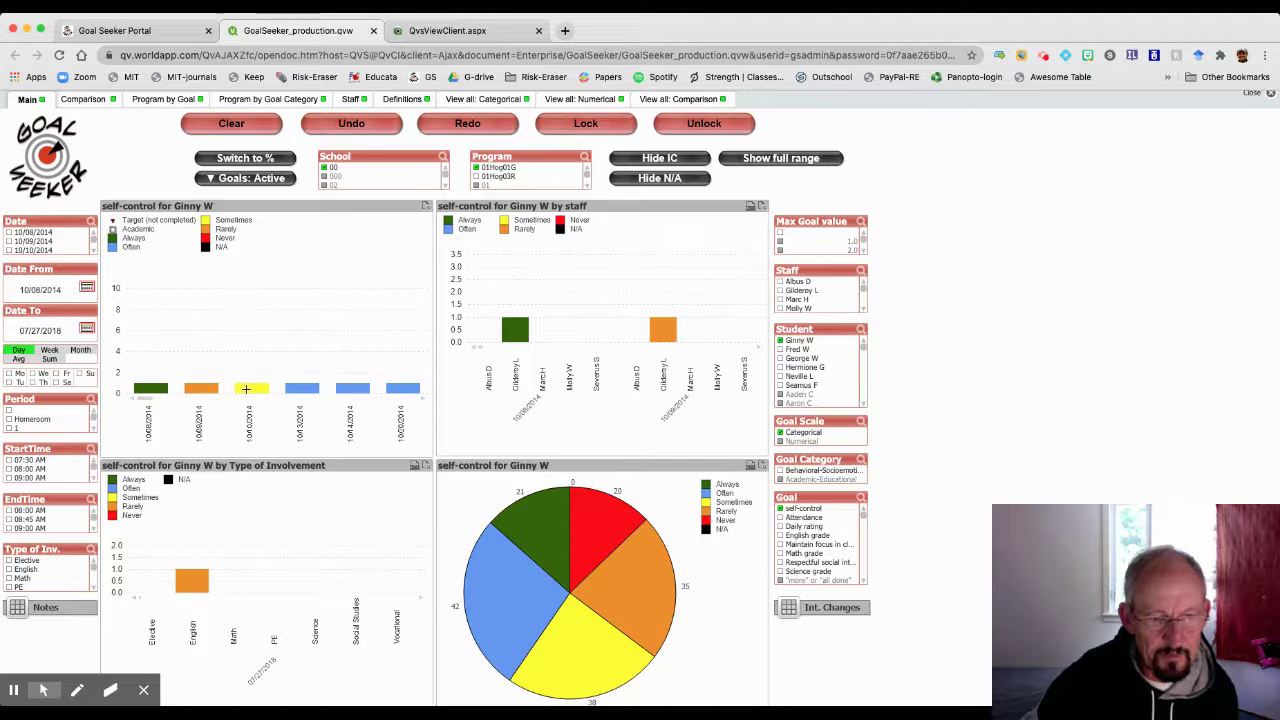
pyautogui.moveTo(262, 388)
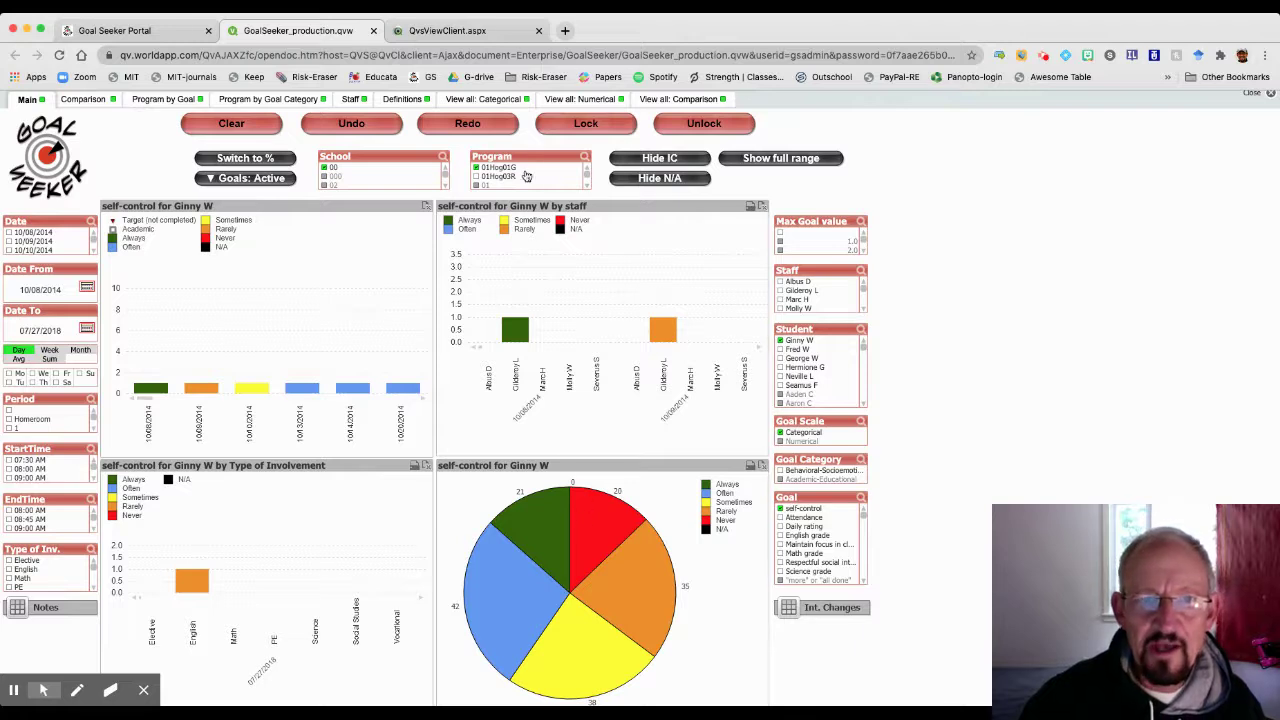
pyautogui.click(503, 103)
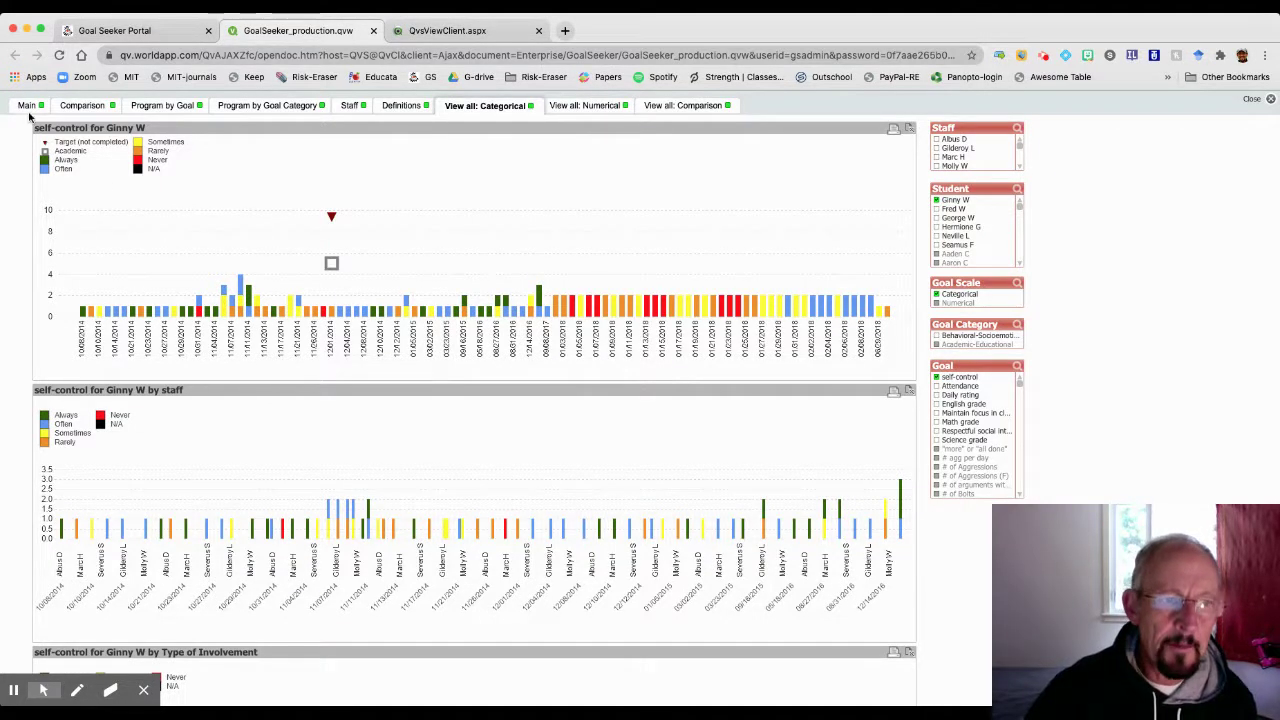
pyautogui.click(28, 106)
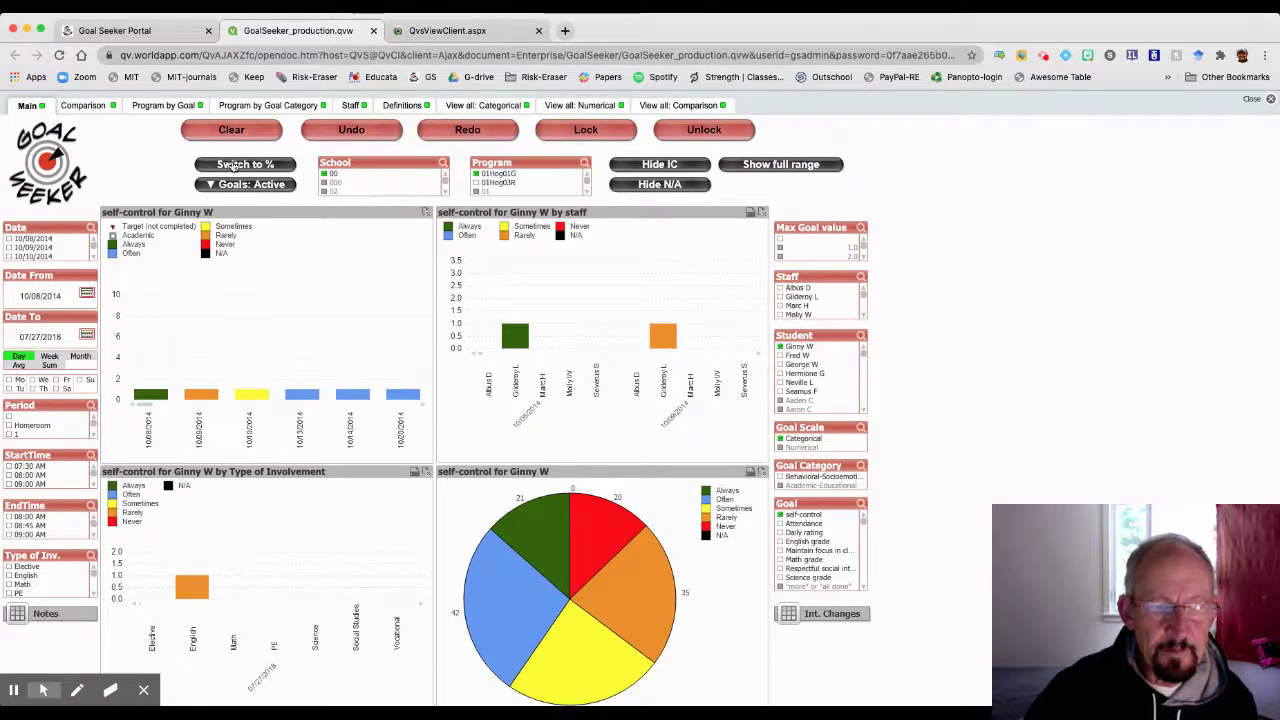
# Step: Display the self-control charts as percentages grouped by month, review them in the full-width categorical view and return to the main dashboard
pyautogui.click(232, 165)
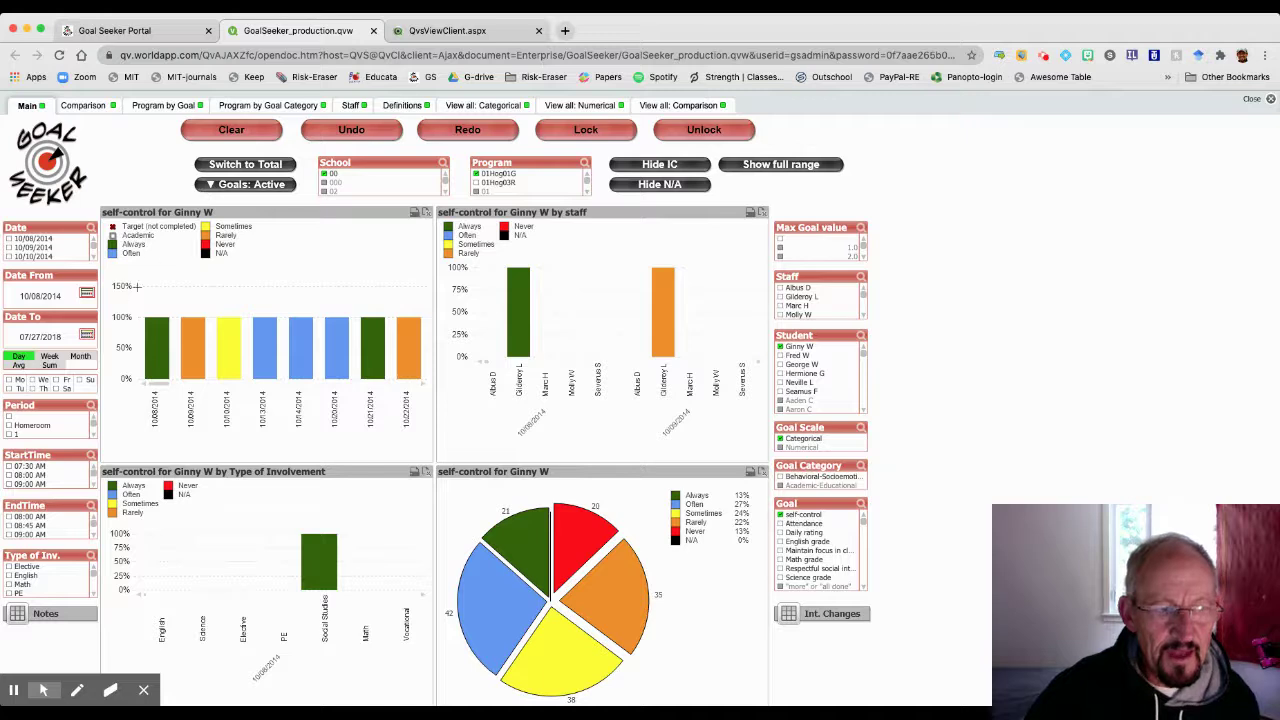
pyautogui.click(87, 359)
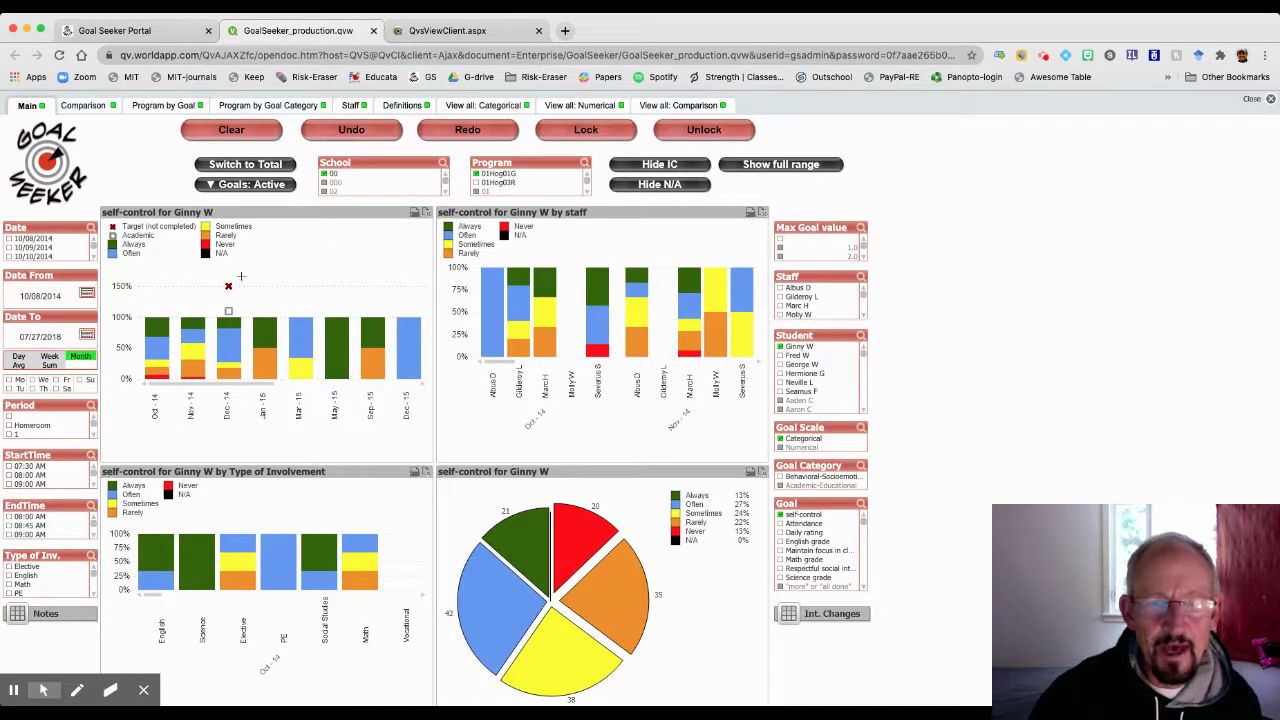
pyautogui.click(498, 106)
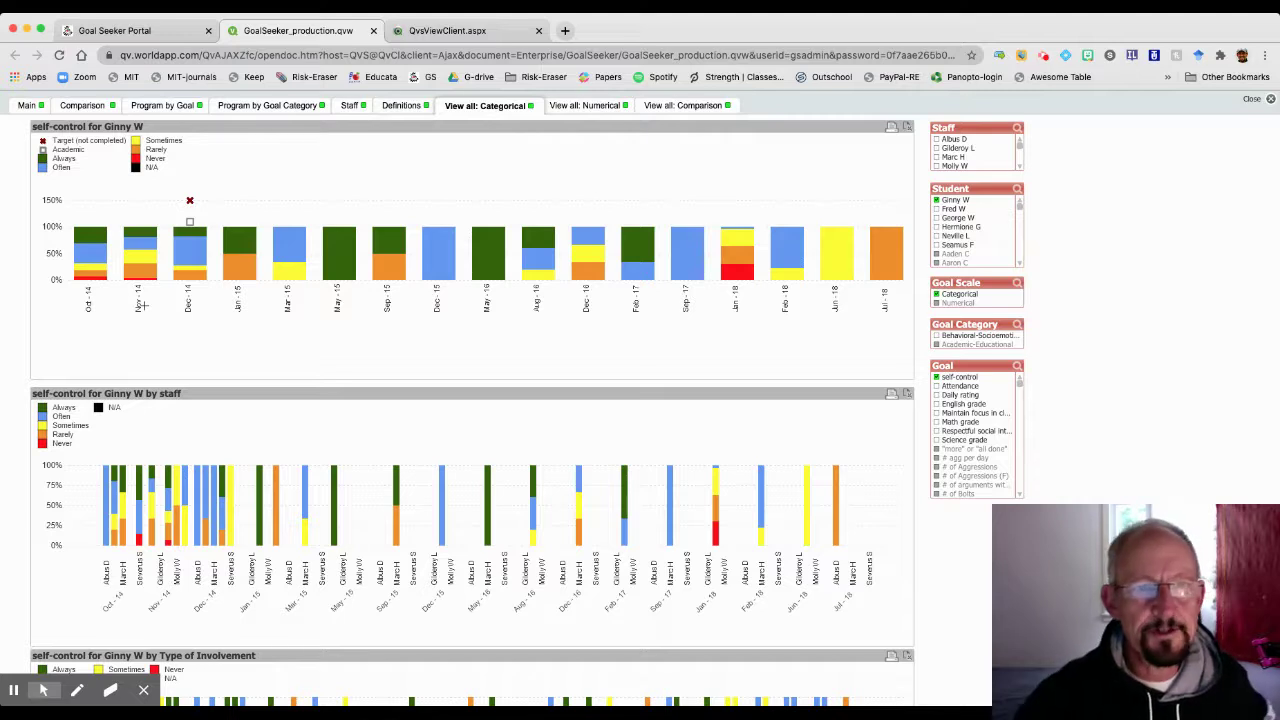
pyautogui.click(27, 106)
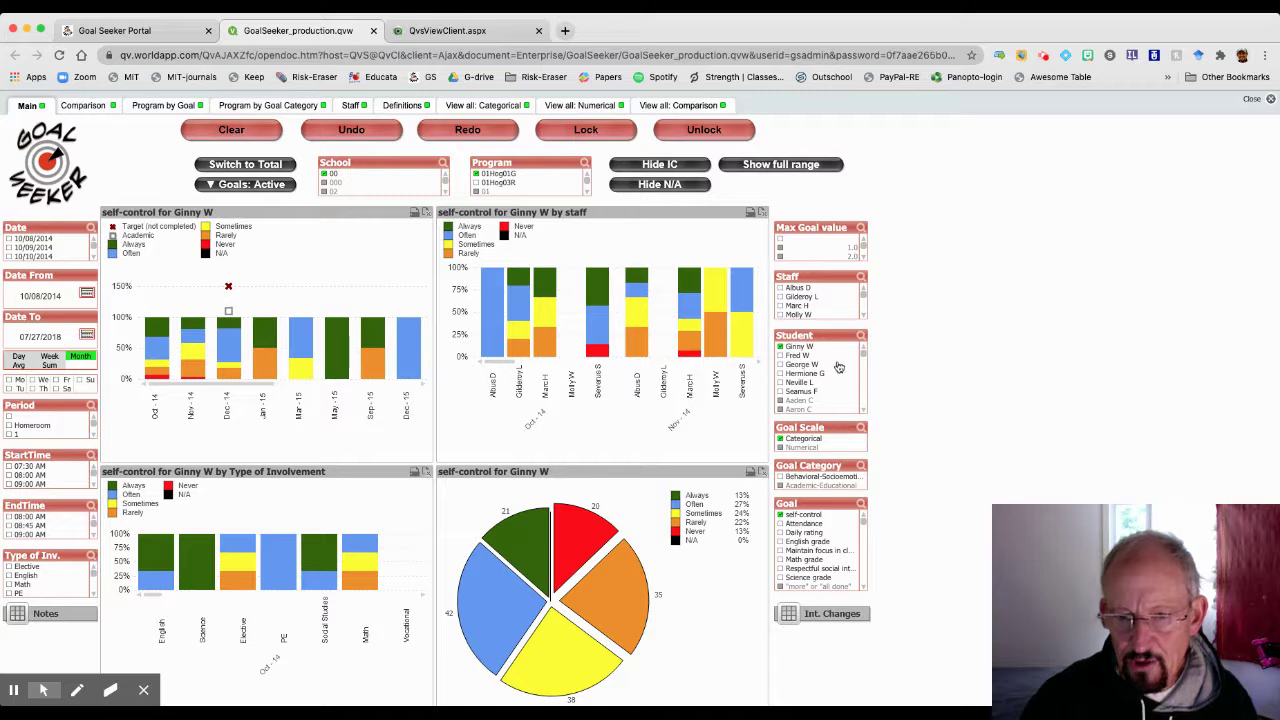
# Step: Add English grade, Maintain focus in class and Respectful social interactions to the self-control goal selection
pyautogui.keyDown('ctrl'); pyautogui.click(810, 541); pyautogui.keyUp('ctrl')
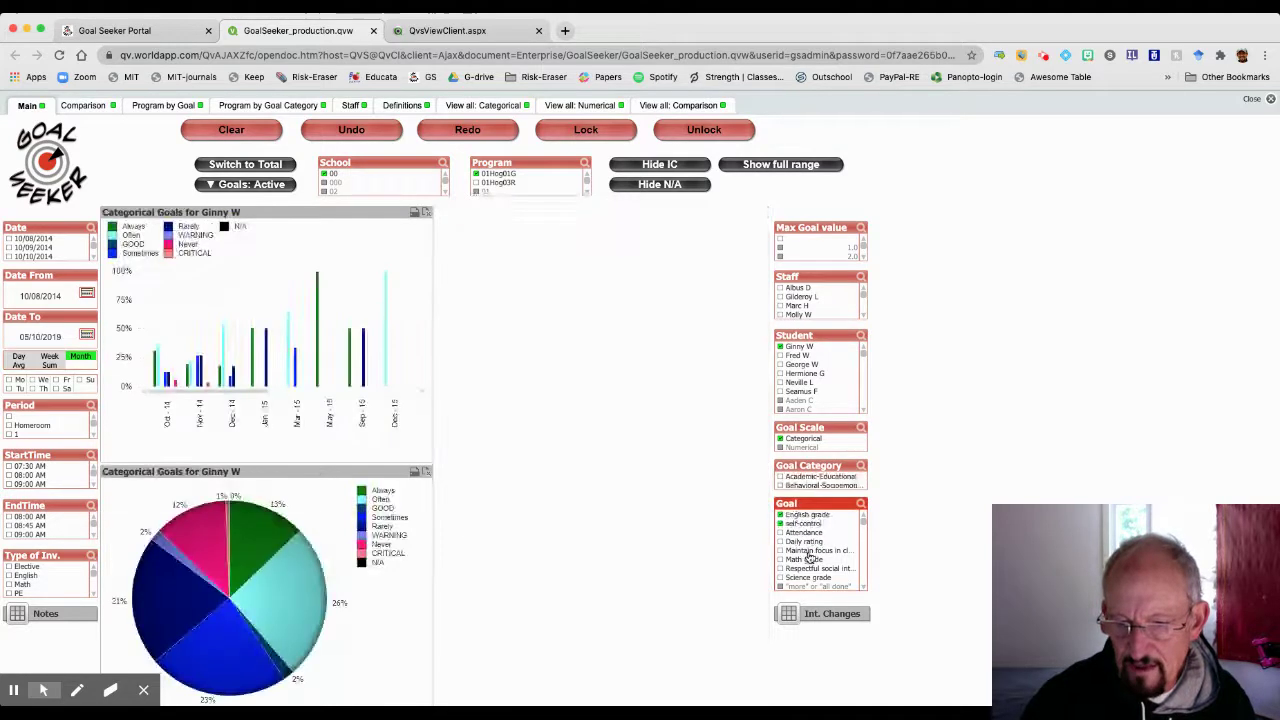
pyautogui.keyDown('ctrl'); pyautogui.click(809, 551); pyautogui.keyUp('ctrl')
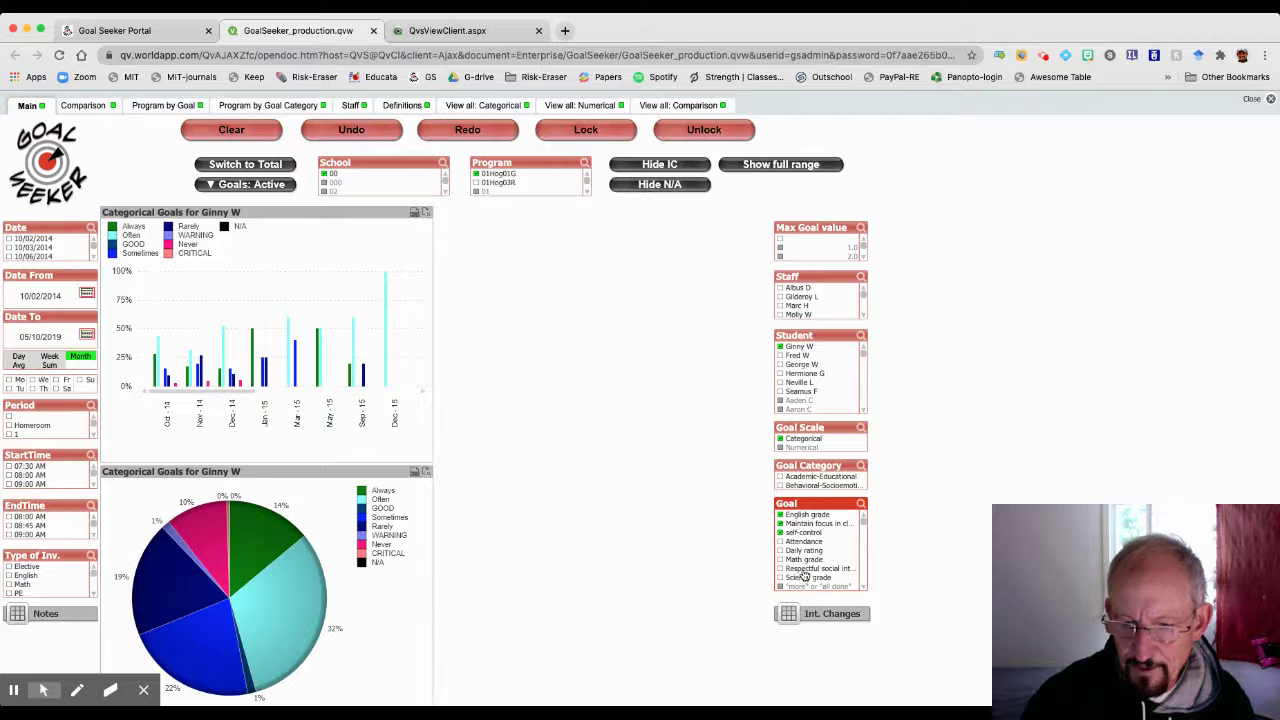
pyautogui.keyDown('ctrl'); pyautogui.click(804, 570); pyautogui.keyUp('ctrl')
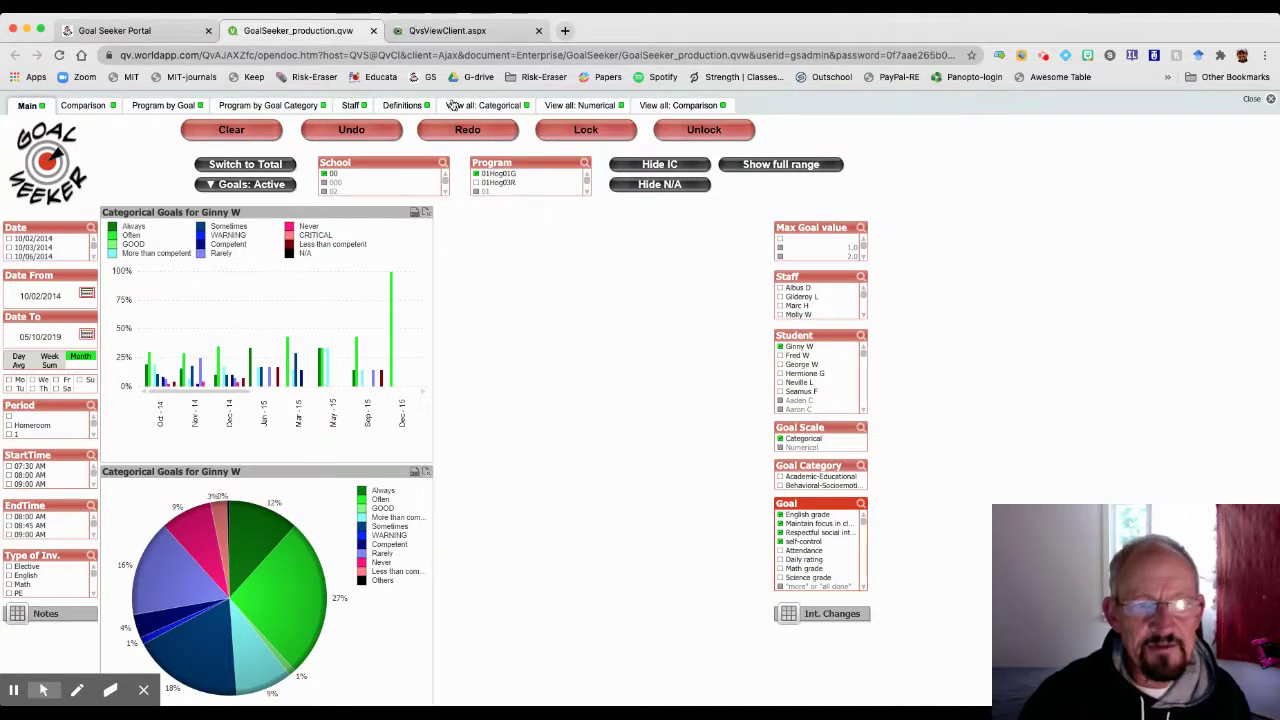
# Step: Generate a printable table of definitions for the selected goals and return to the main dashboard
pyautogui.click(401, 106)
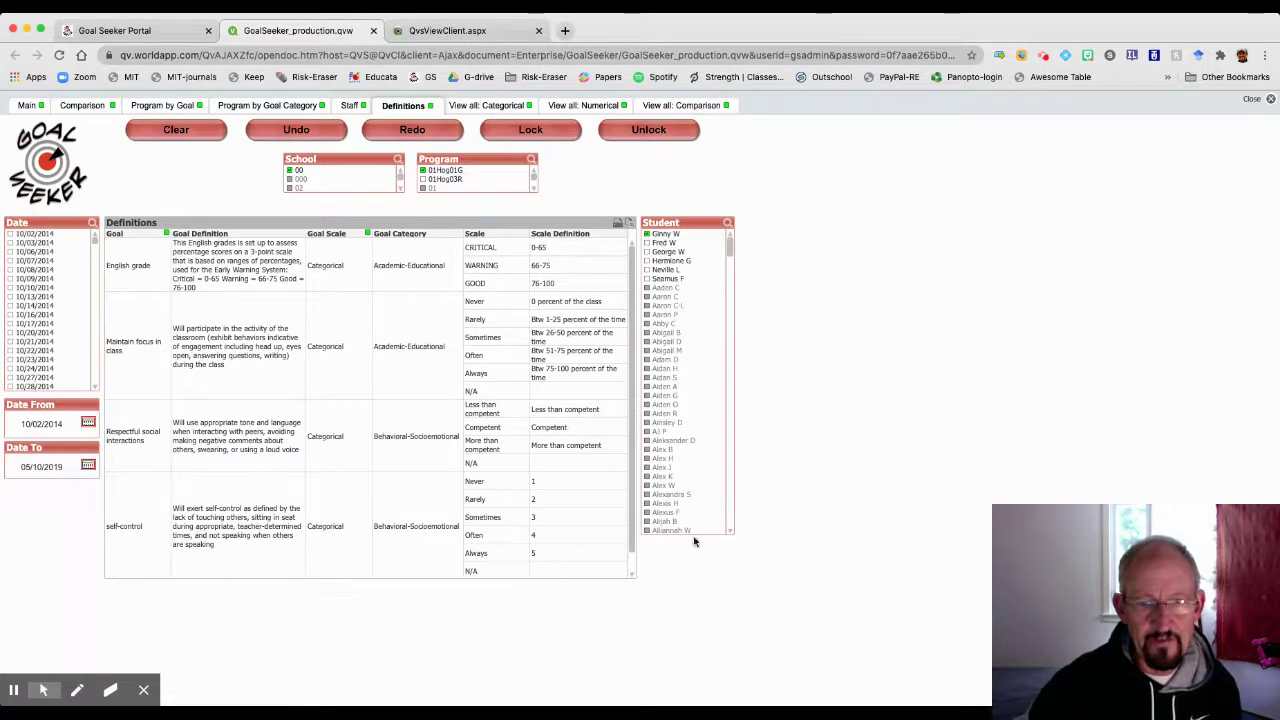
pyautogui.click(617, 224)
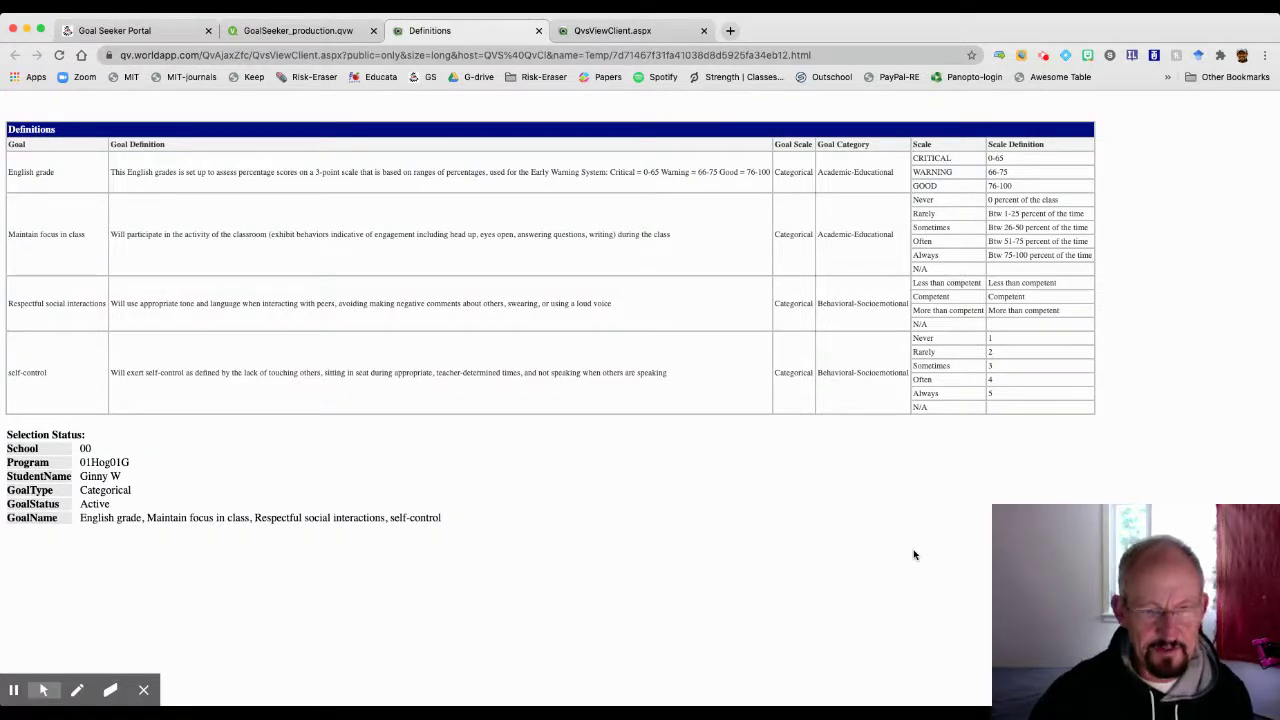
pyautogui.click(297, 31)
pyautogui.click(630, 512)
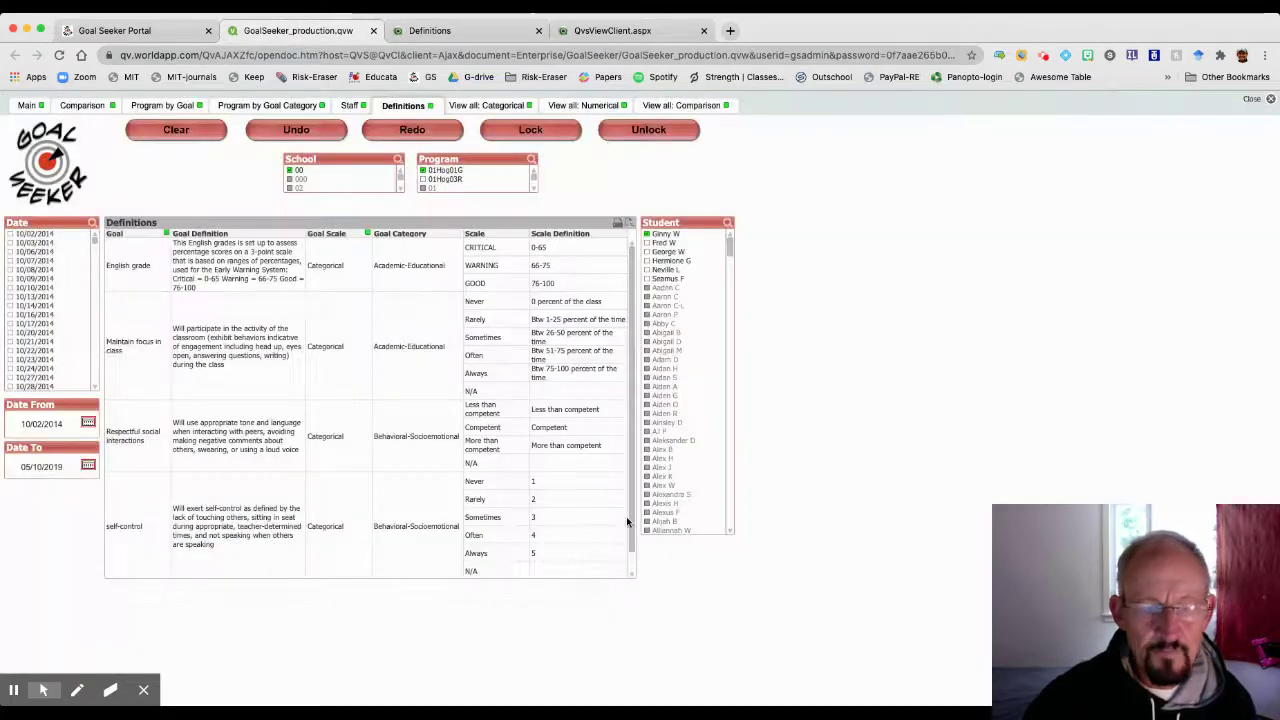
pyautogui.click(28, 106)
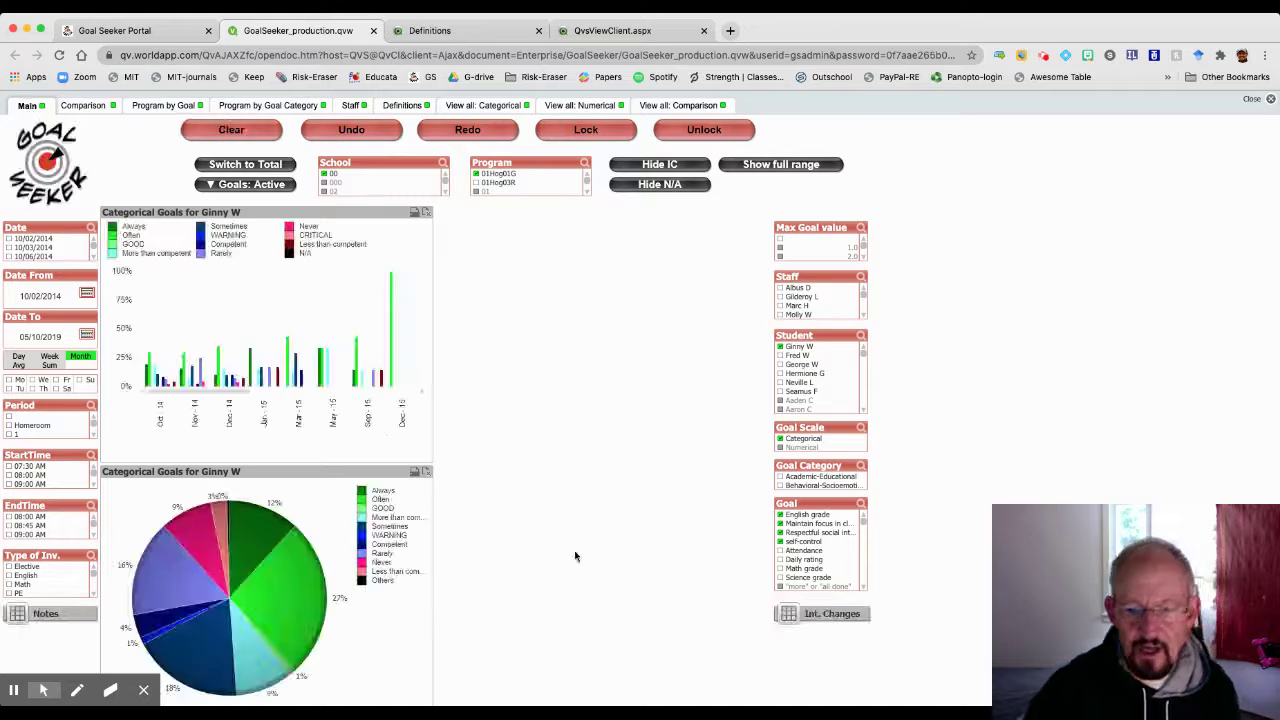
# Step: Narrow the goal selection to English grade alone to view its charts, and clear that goal and the Categorical scale filter
pyautogui.keyDown('ctrl'); pyautogui.click(796, 541); pyautogui.keyUp('ctrl')
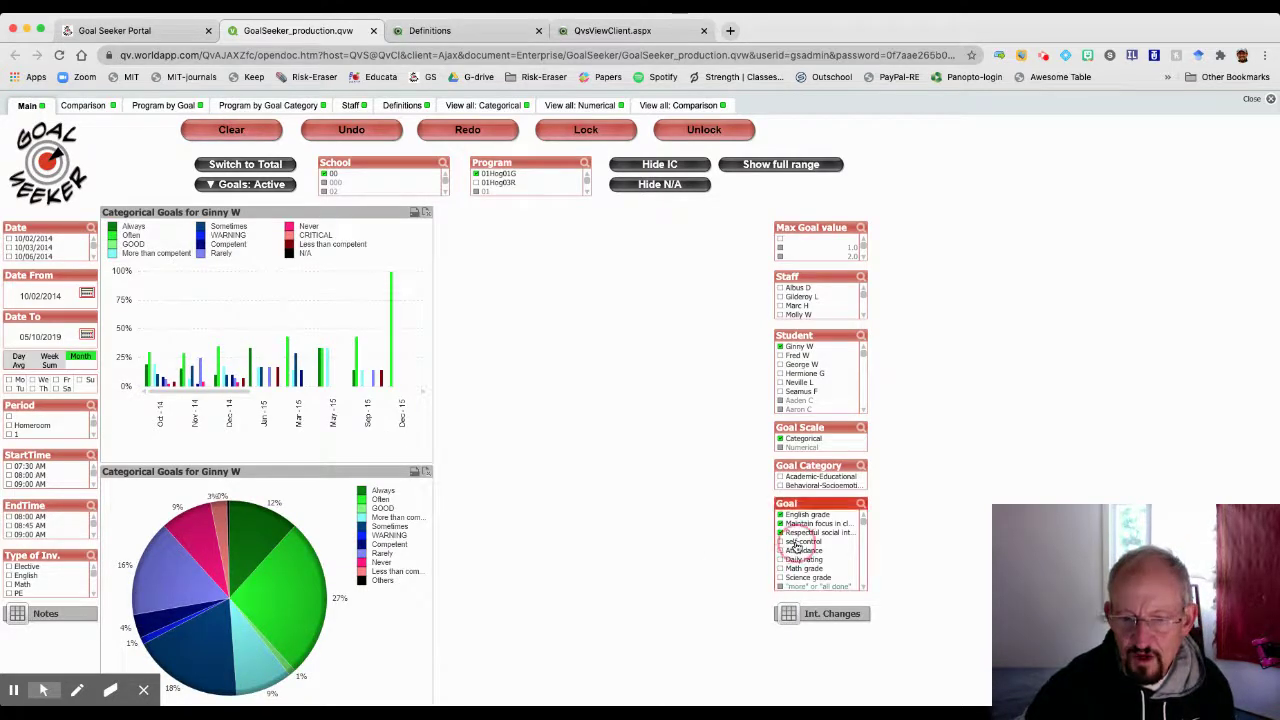
pyautogui.keyDown('ctrl'); pyautogui.click(795, 532); pyautogui.keyUp('ctrl')
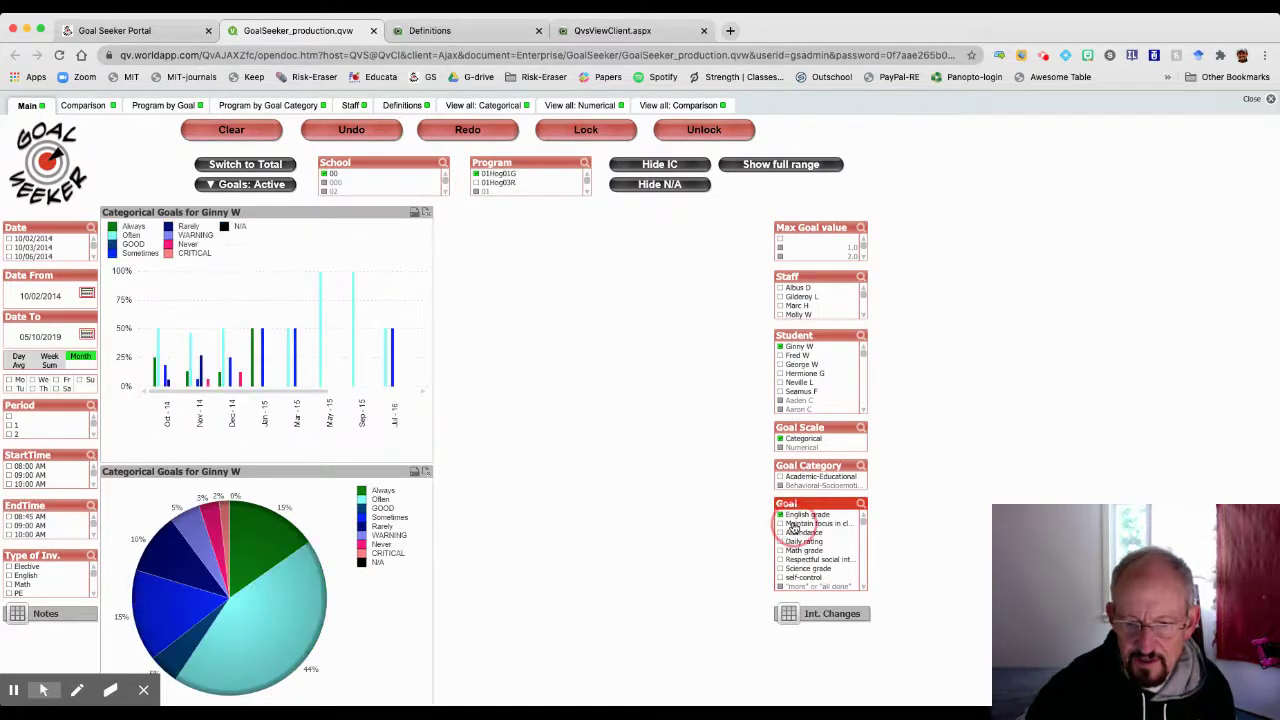
pyautogui.keyDown('ctrl'); pyautogui.click(793, 523); pyautogui.keyUp('ctrl')
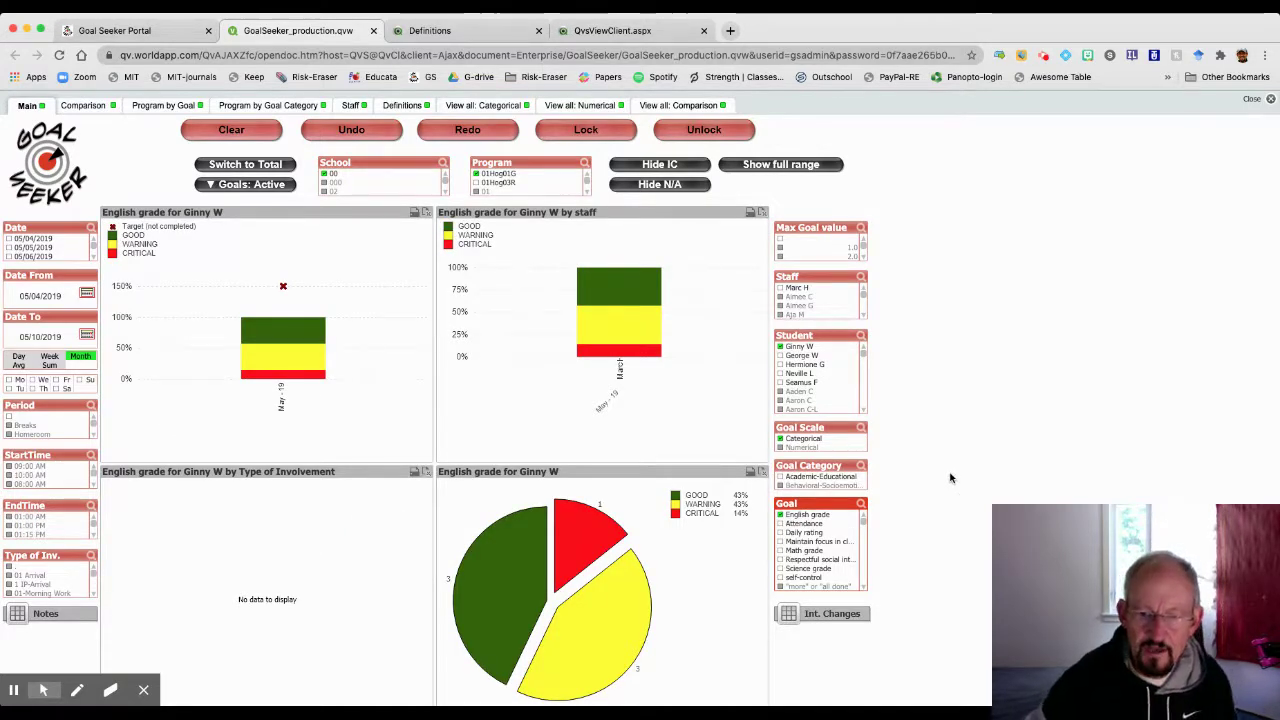
pyautogui.click(816, 516)
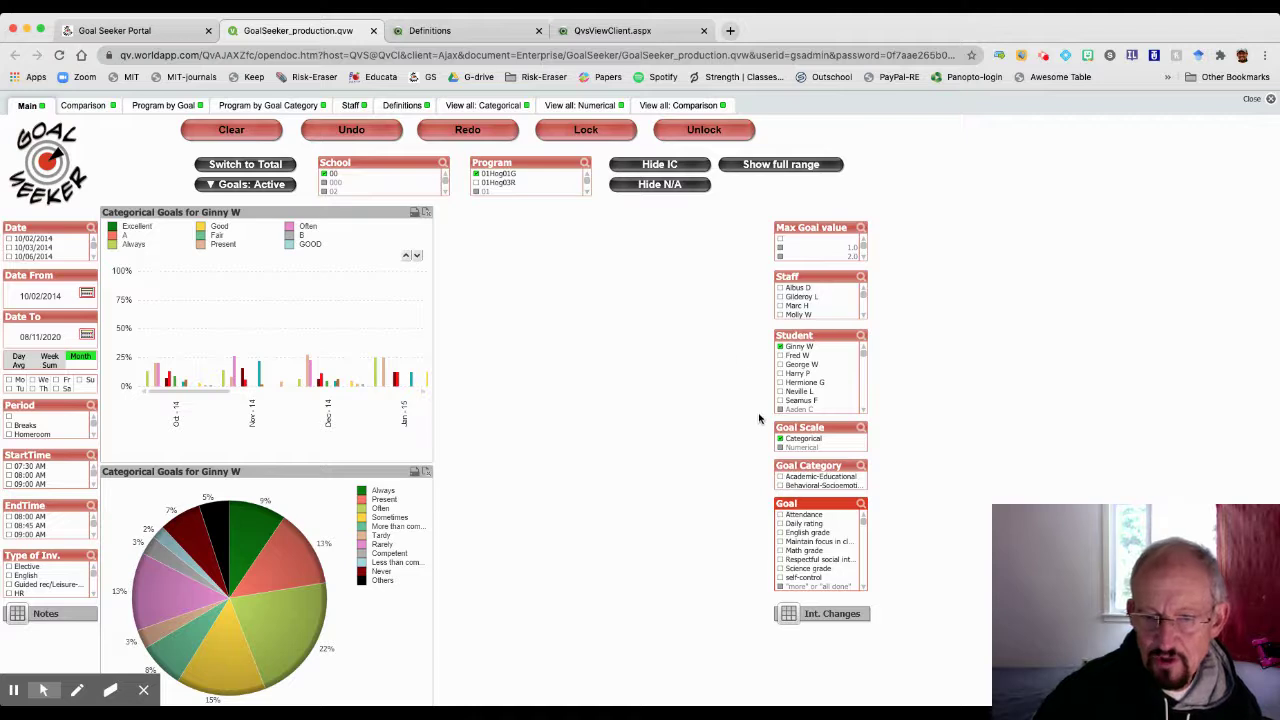
pyautogui.click(800, 441)
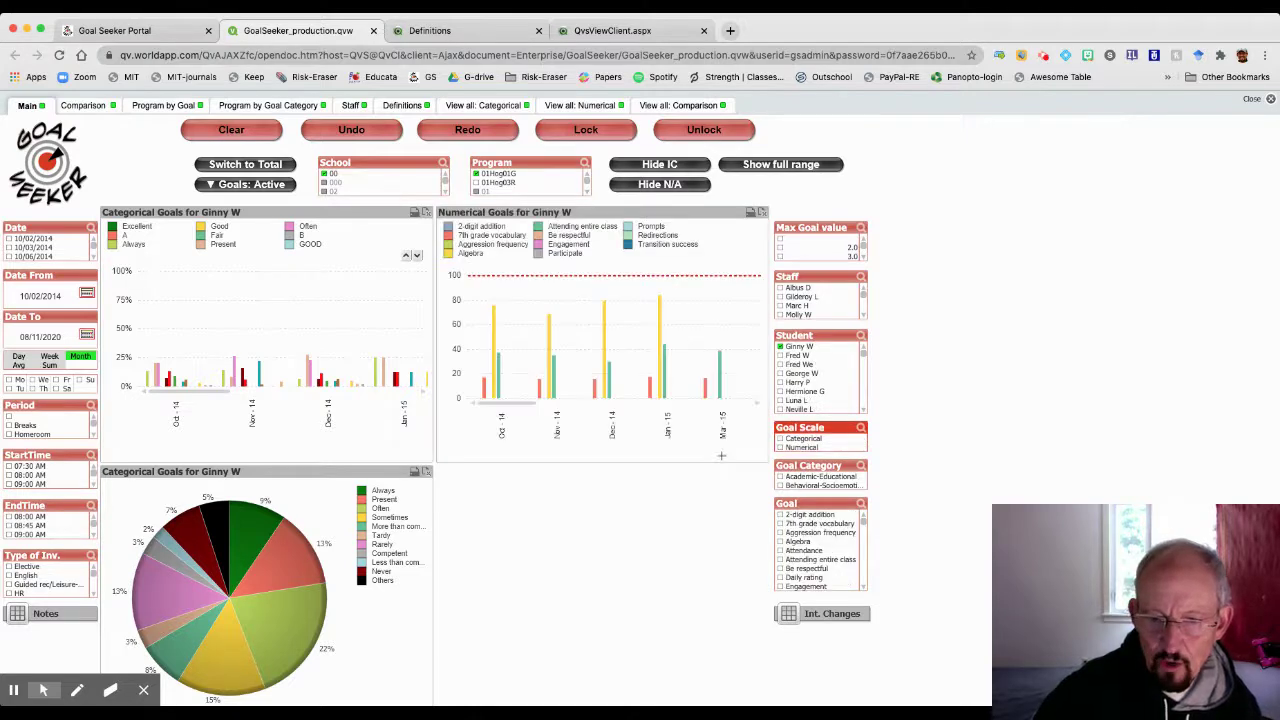
# Step: Open the student's notes, generate a printable version of them and minimize the notes table back on the dashboard
pyautogui.click(57, 615)
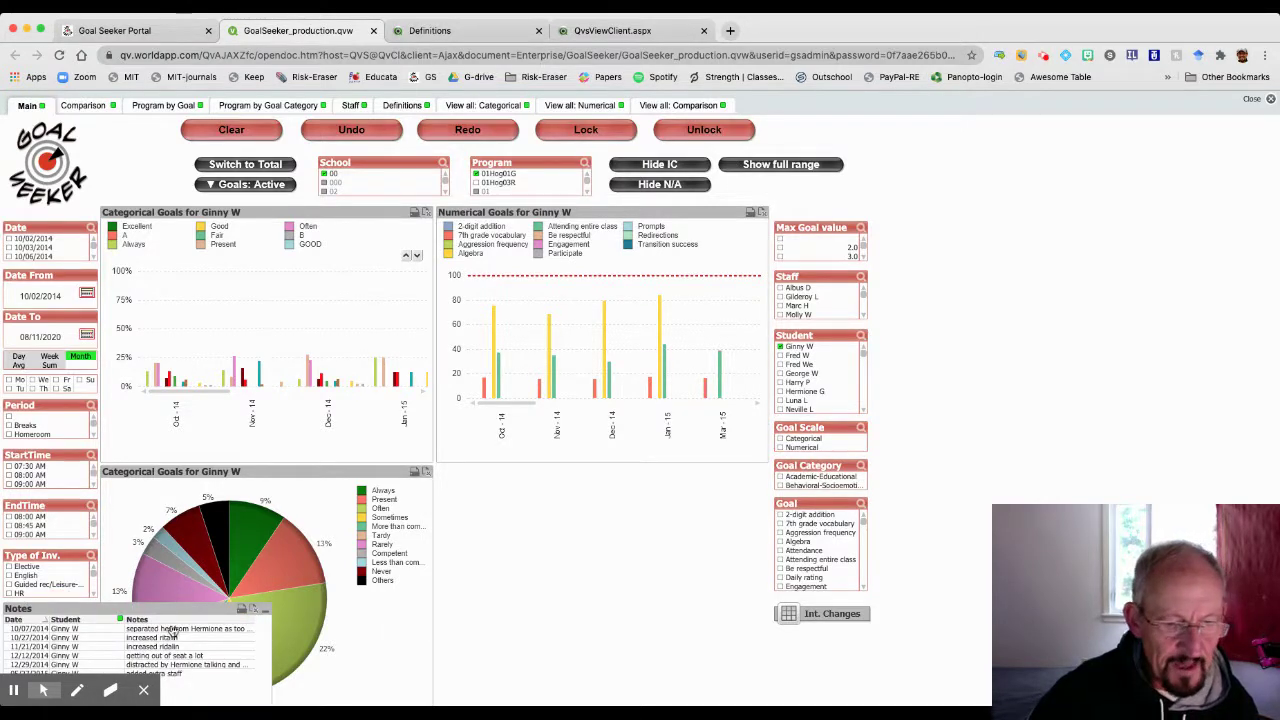
pyautogui.click(144, 690)
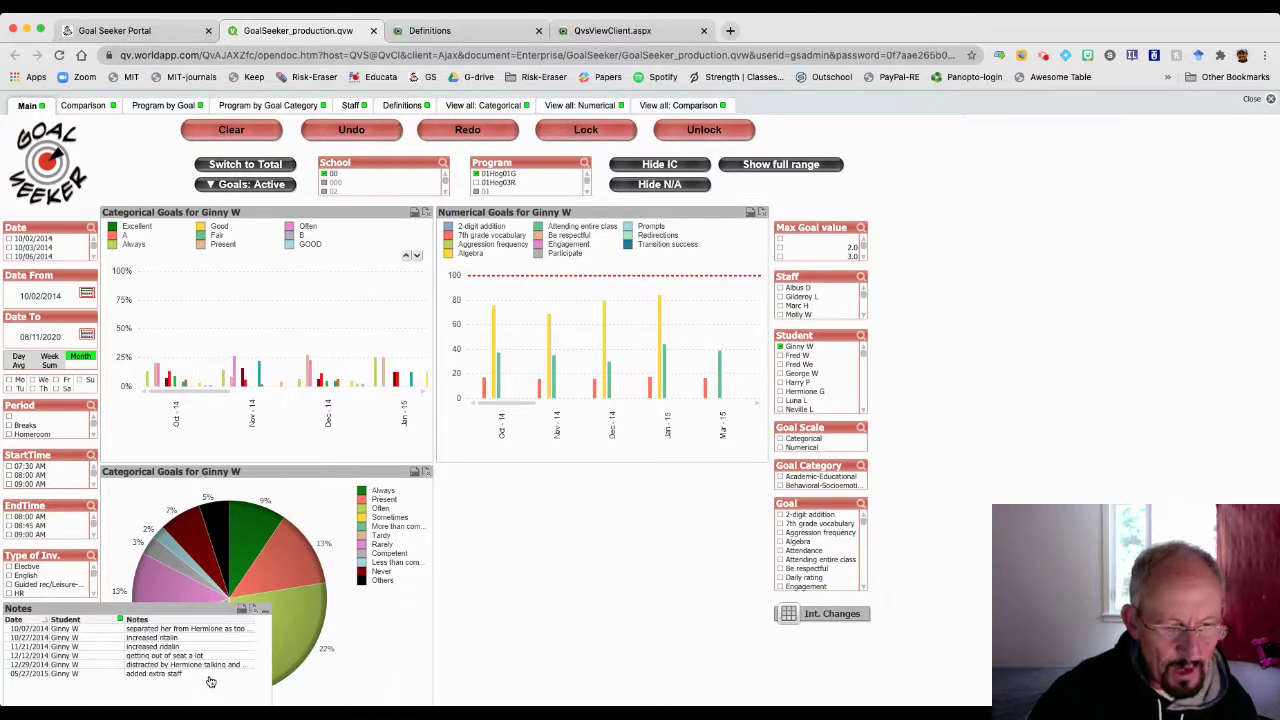
pyautogui.click(241, 609)
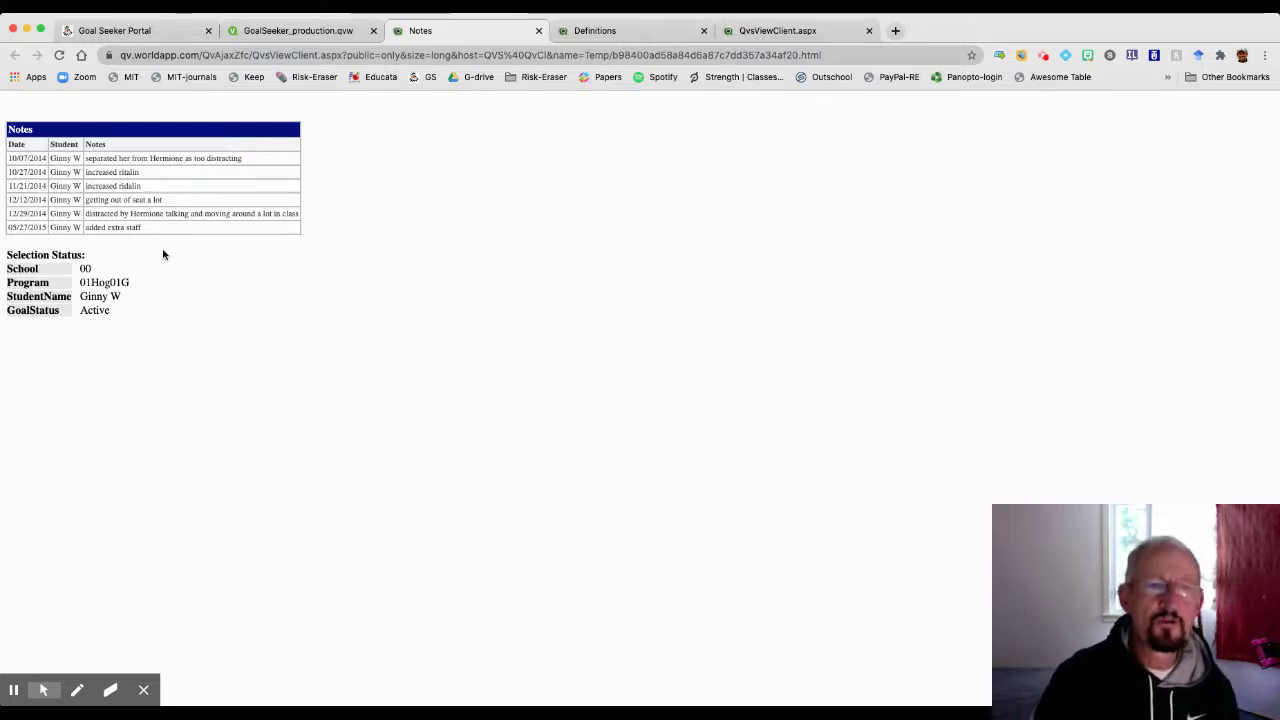
pyautogui.click(333, 32)
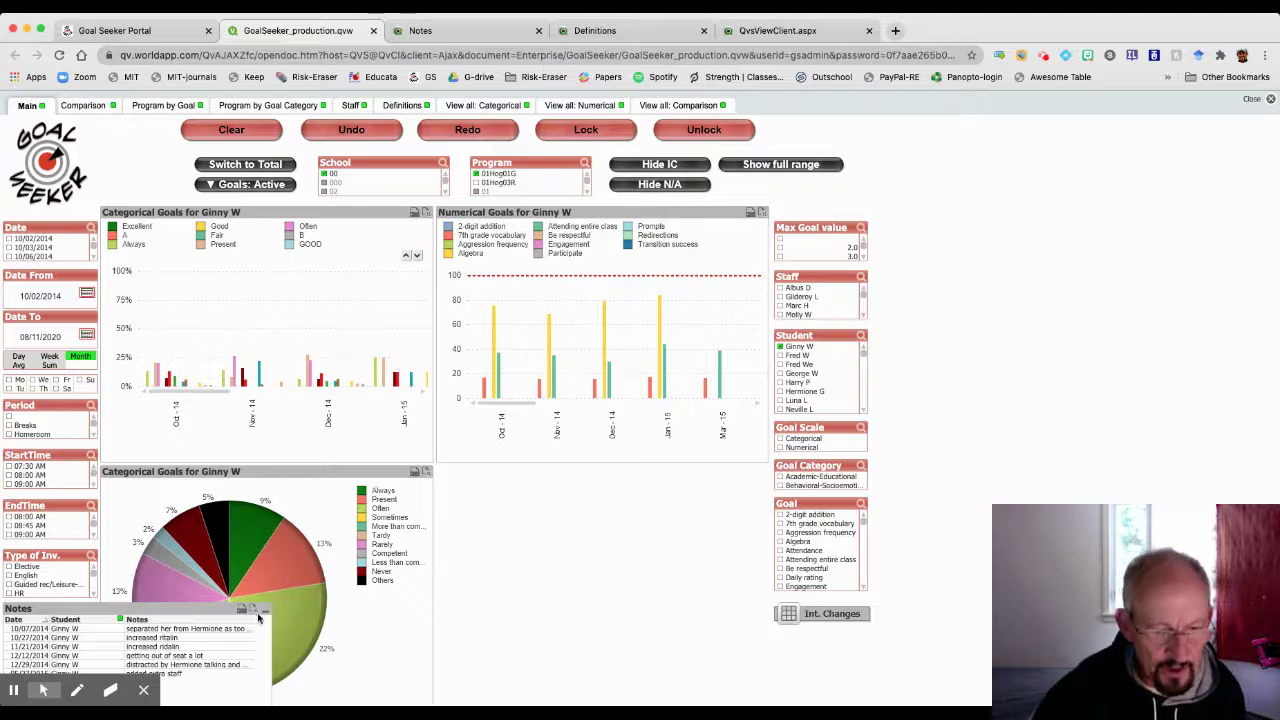
pyautogui.click(265, 612)
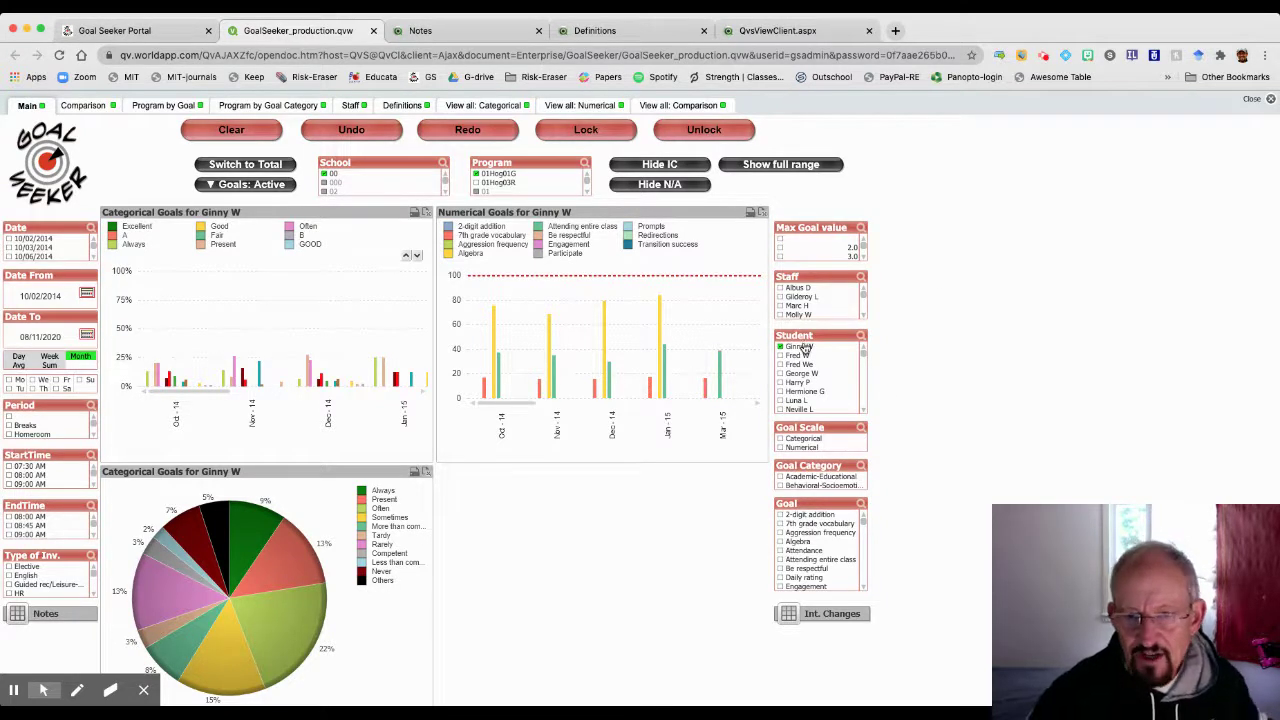
# Step: Open the comparison view of the student's numerical and categorical goals
pyautogui.click(84, 106)
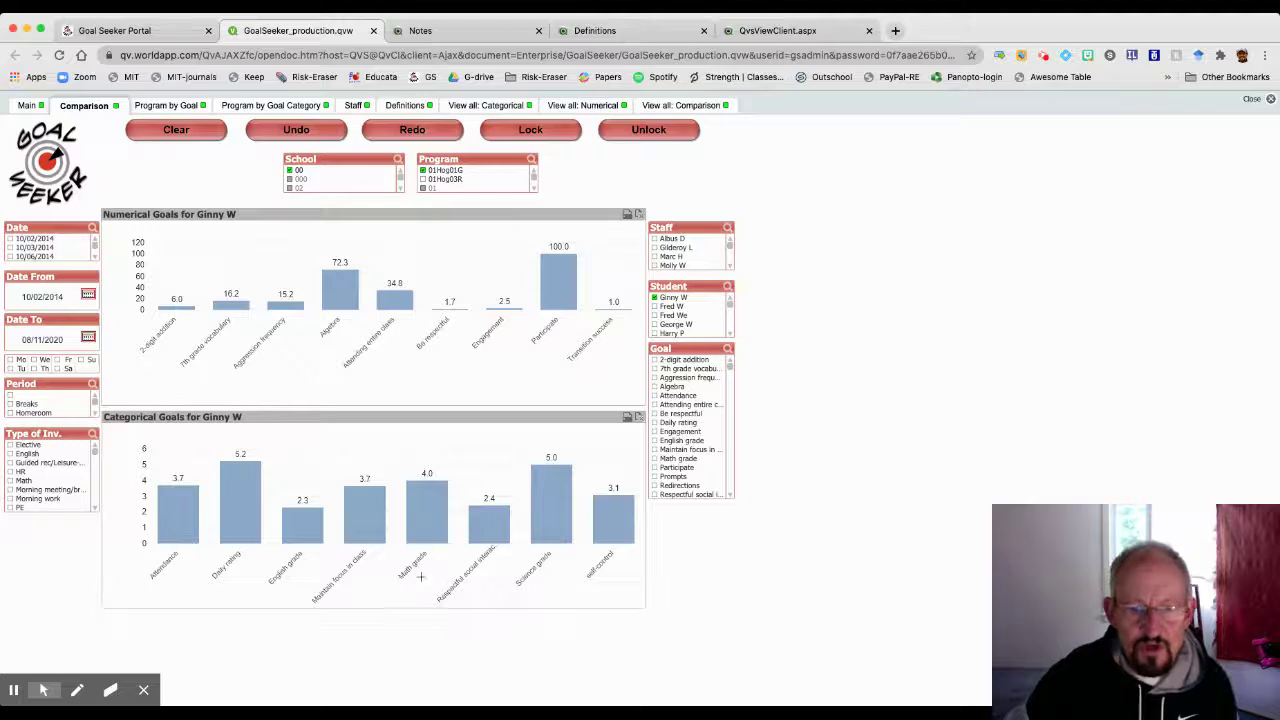
# Step: Filter the comparison to the self-control goal so the student's scores are charted by staff member
pyautogui.click(729, 494)
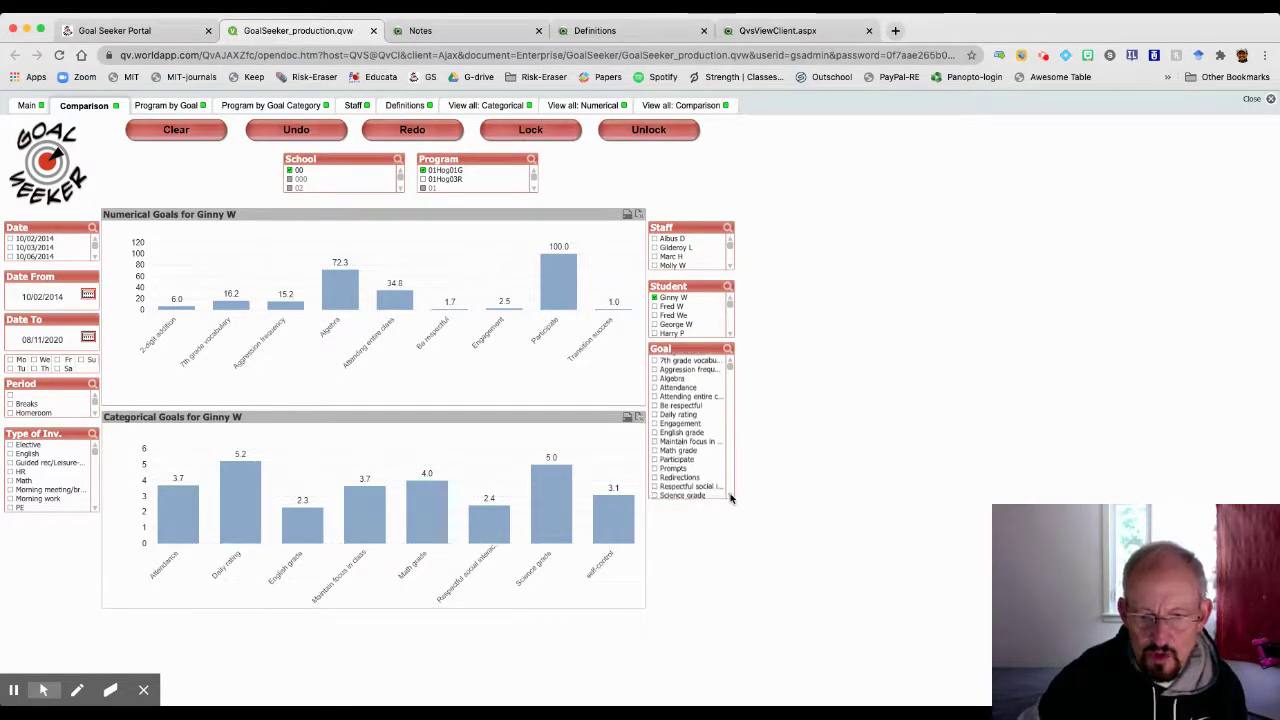
pyautogui.click(729, 494)
pyautogui.click(729, 494)
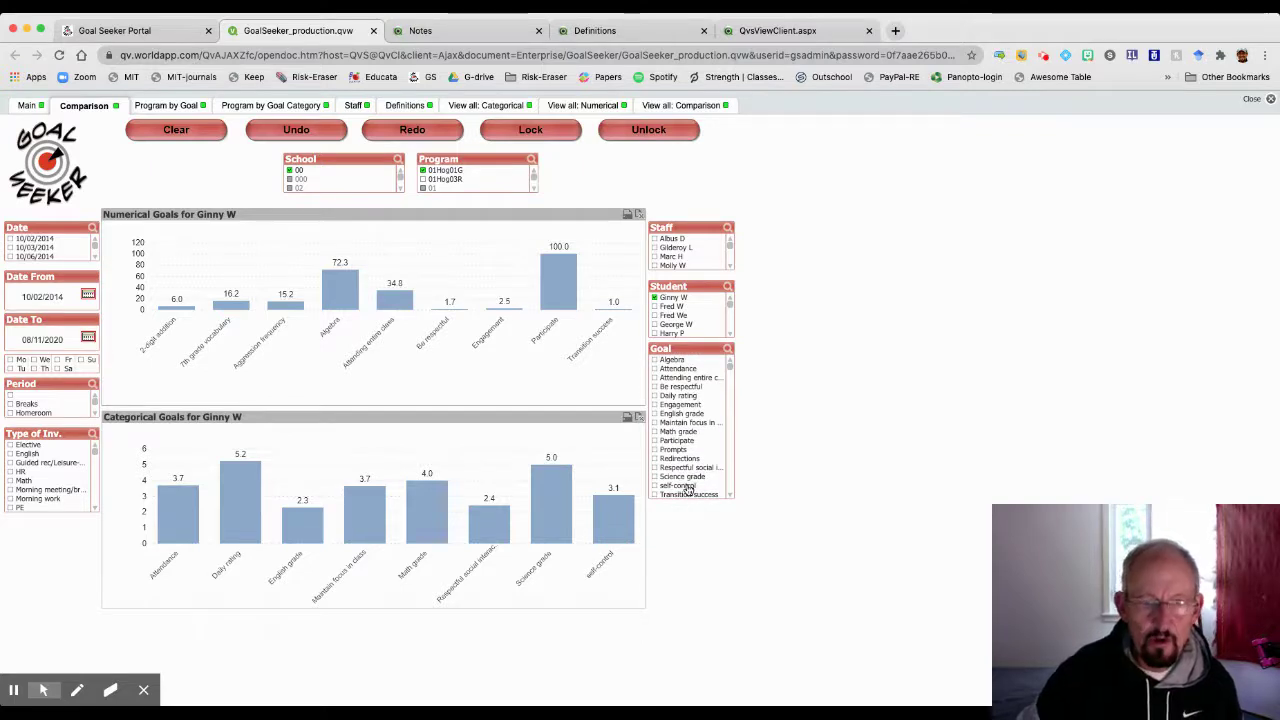
pyautogui.click(688, 487)
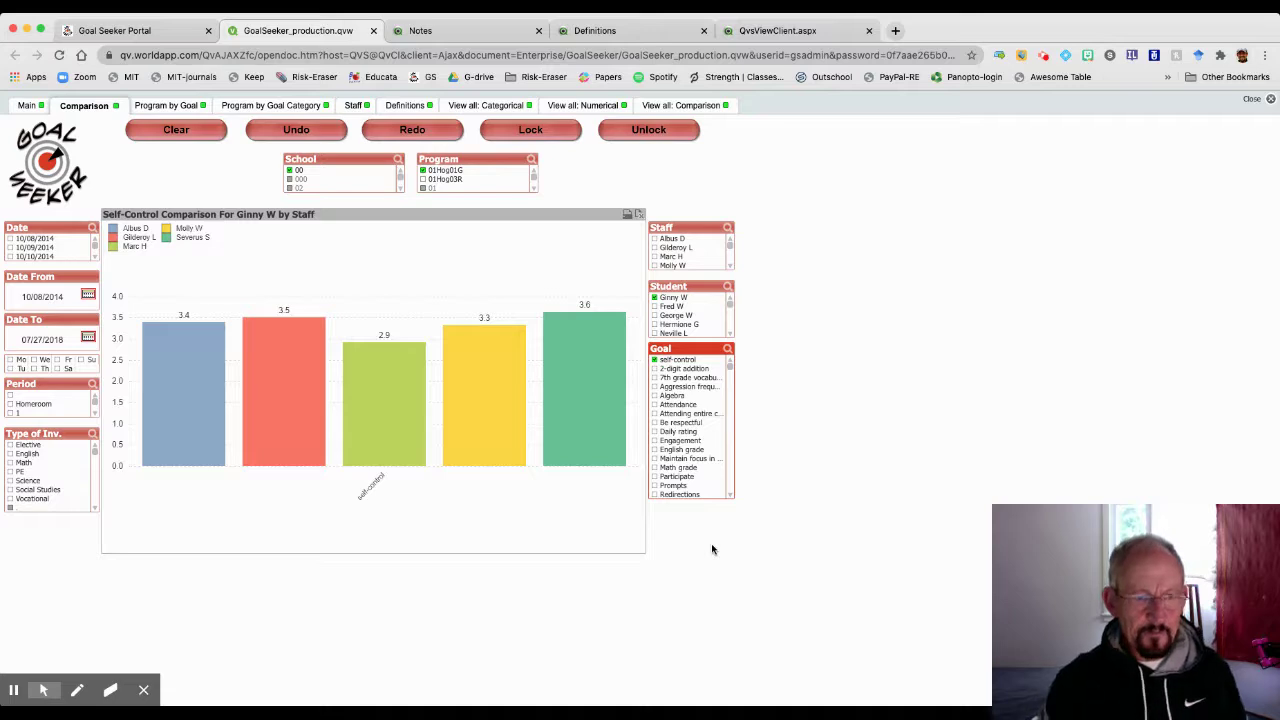
# Step: Review the definition and rating scale of the self-control goal and return to its staff comparison chart
pyautogui.click(414, 107)
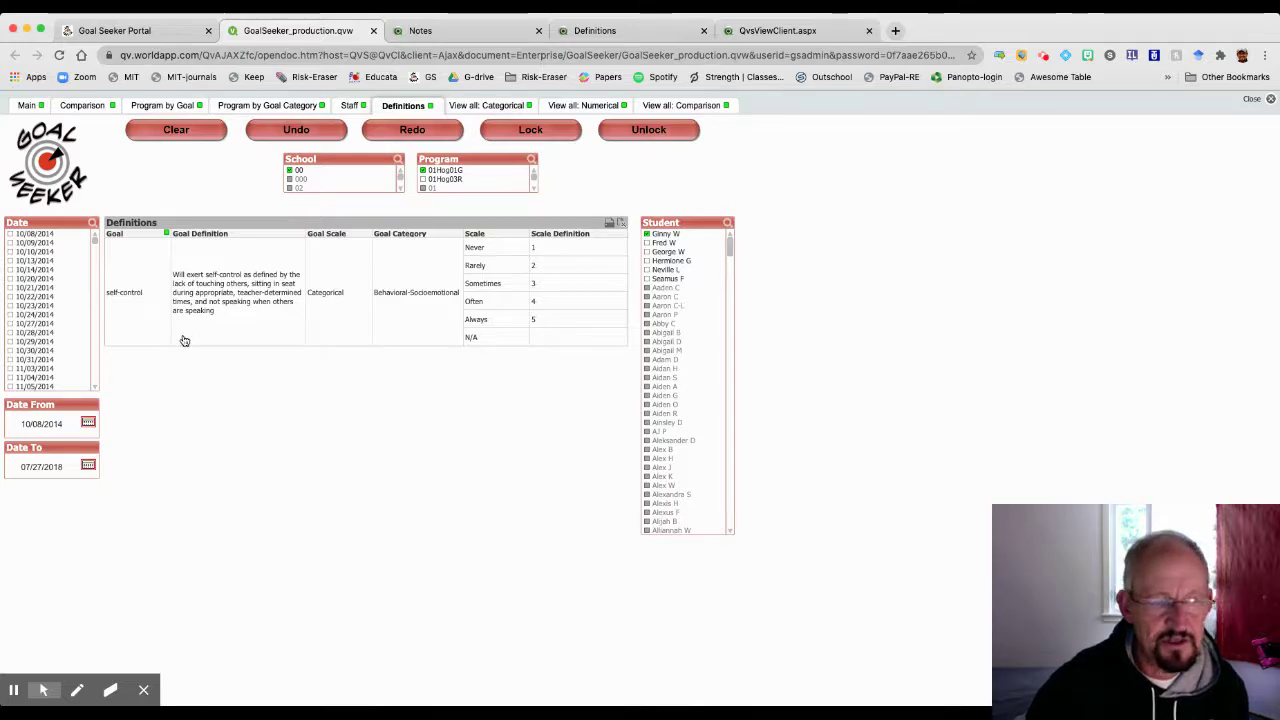
pyautogui.click(101, 108)
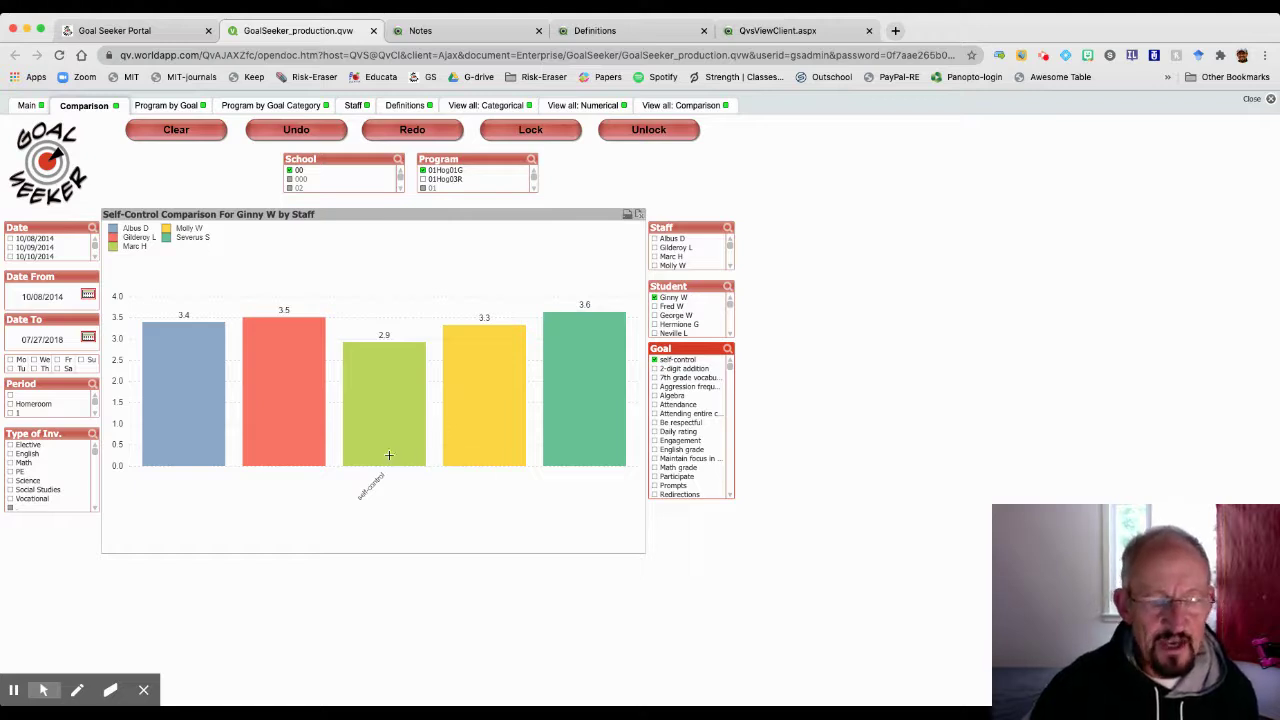
pyautogui.moveTo(389, 456)
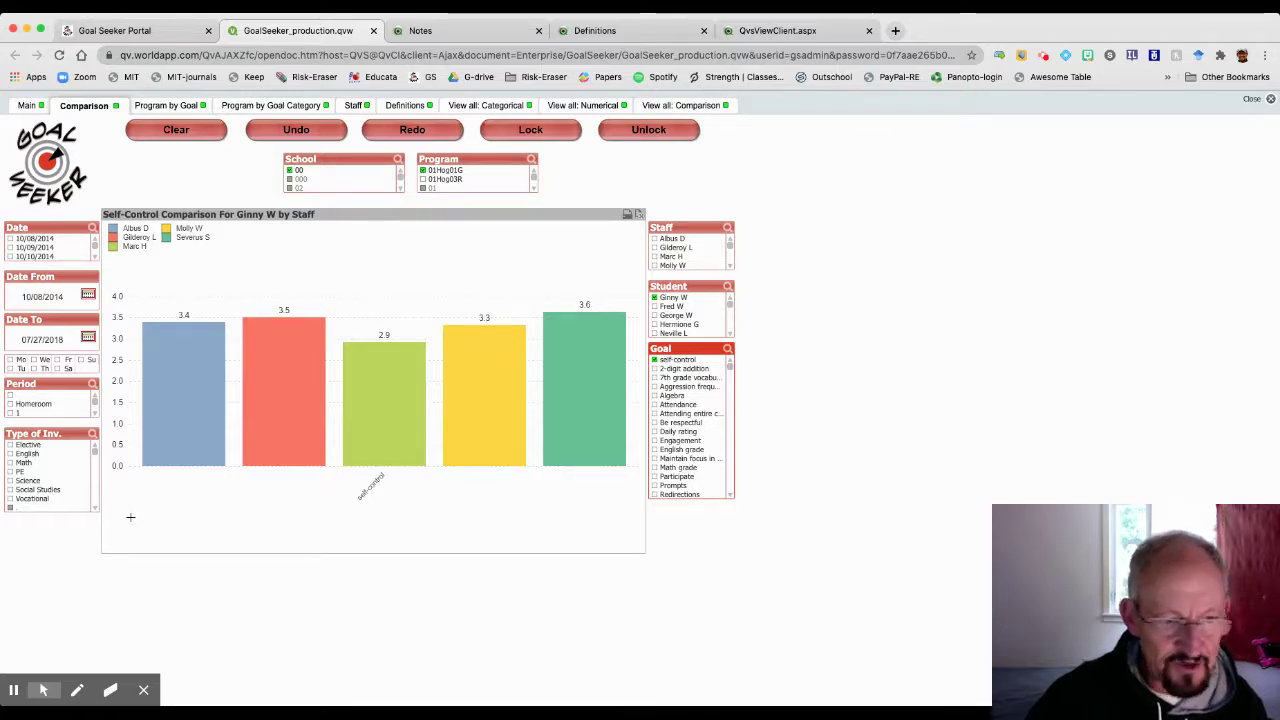
# Step: Compare self-control across the involvement types English, Math, PE, Science, Social Studies and Vocational
pyautogui.click(28, 455)
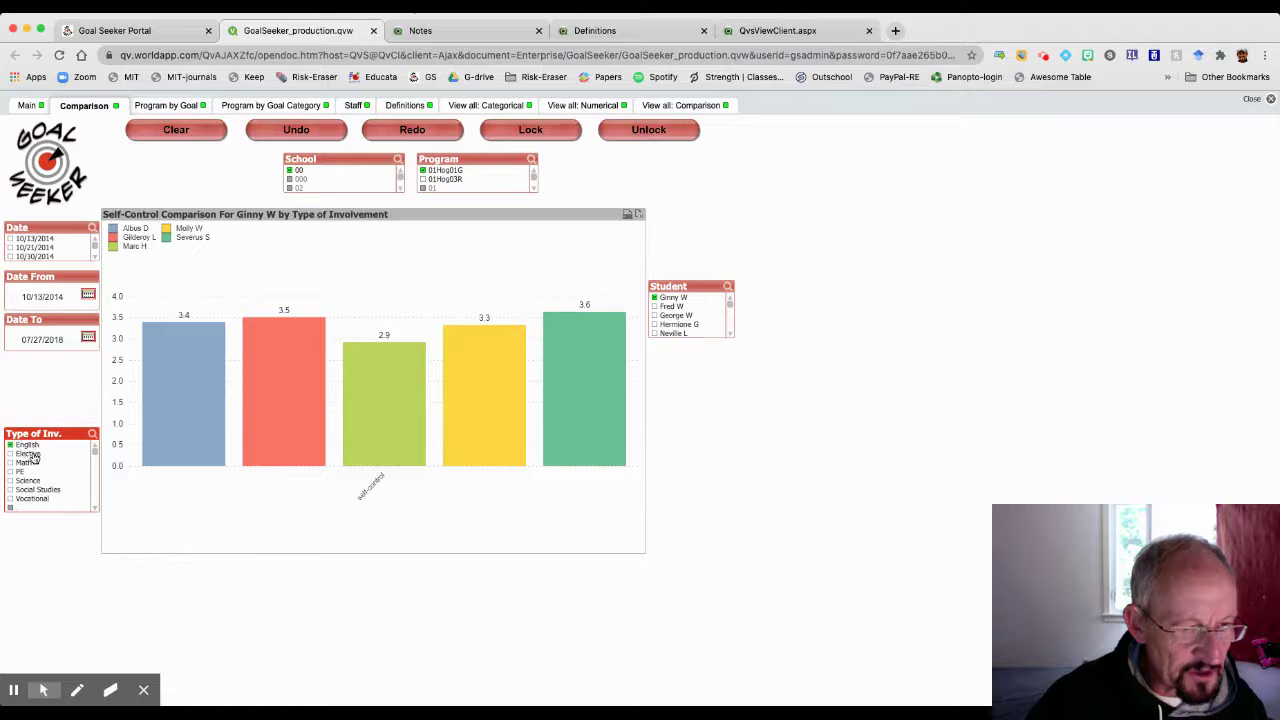
pyautogui.click(28, 464)
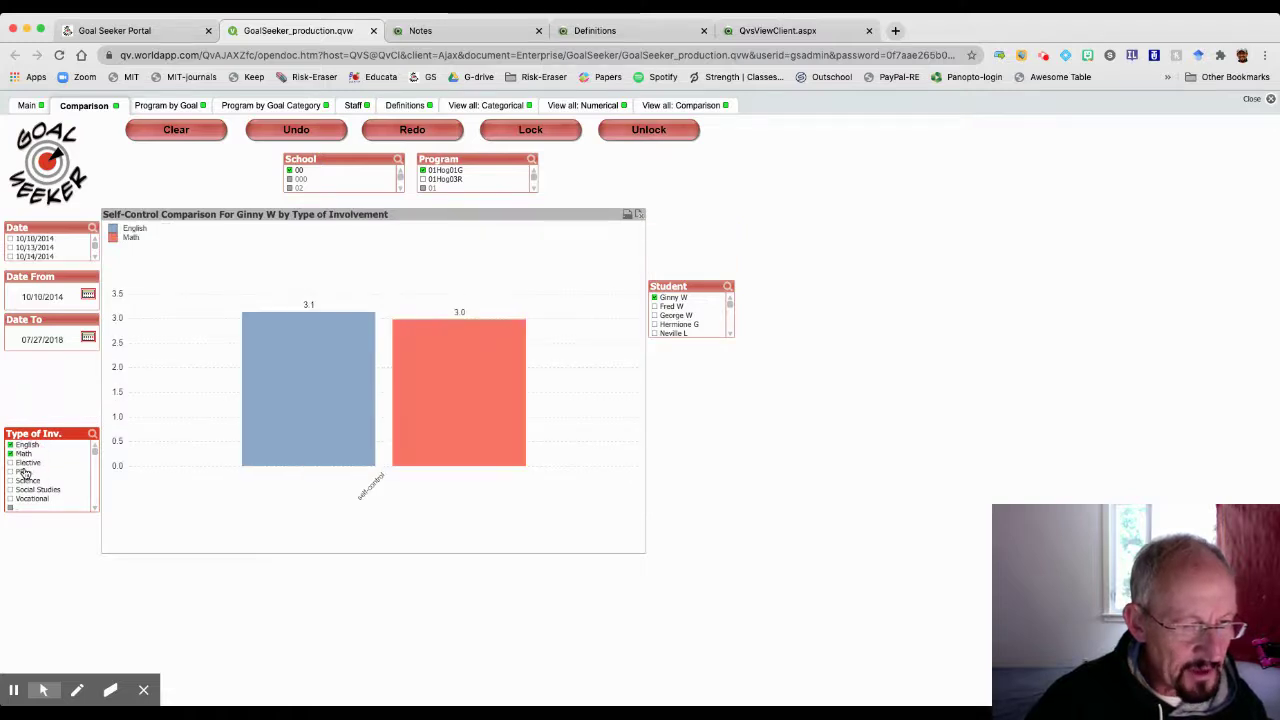
pyautogui.click(24, 472)
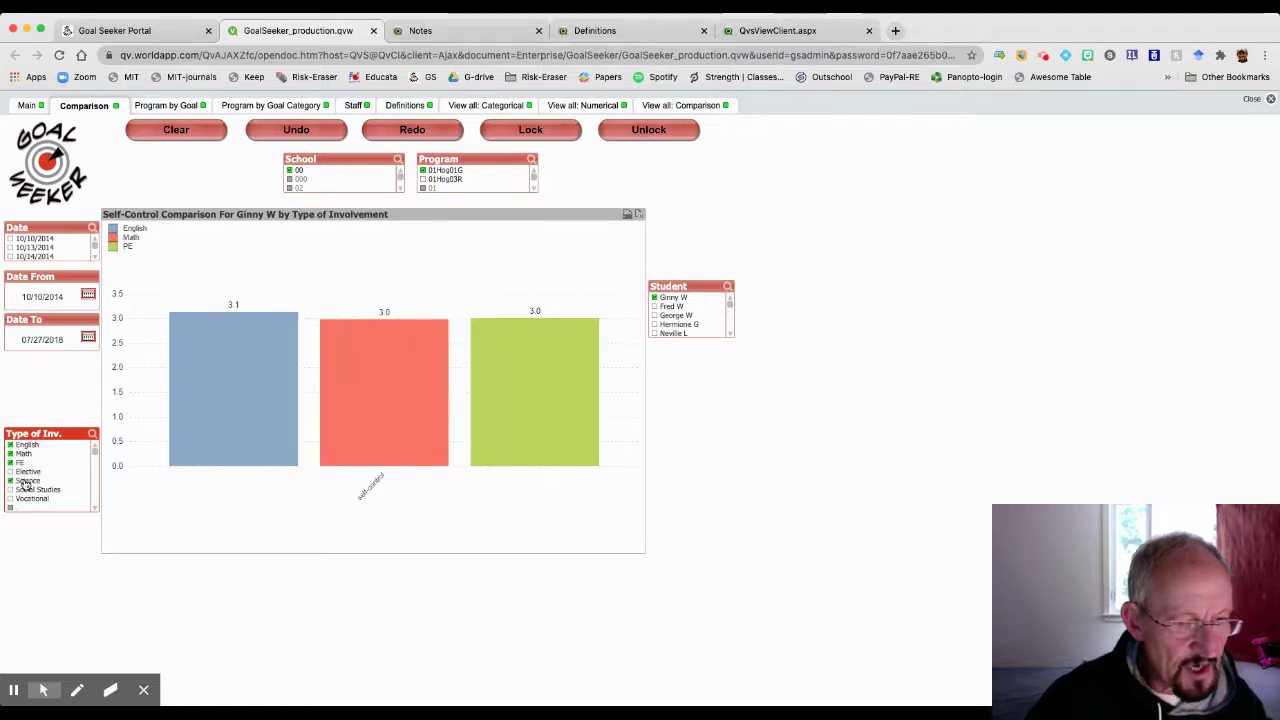
pyautogui.click(26, 481)
pyautogui.click(24, 490)
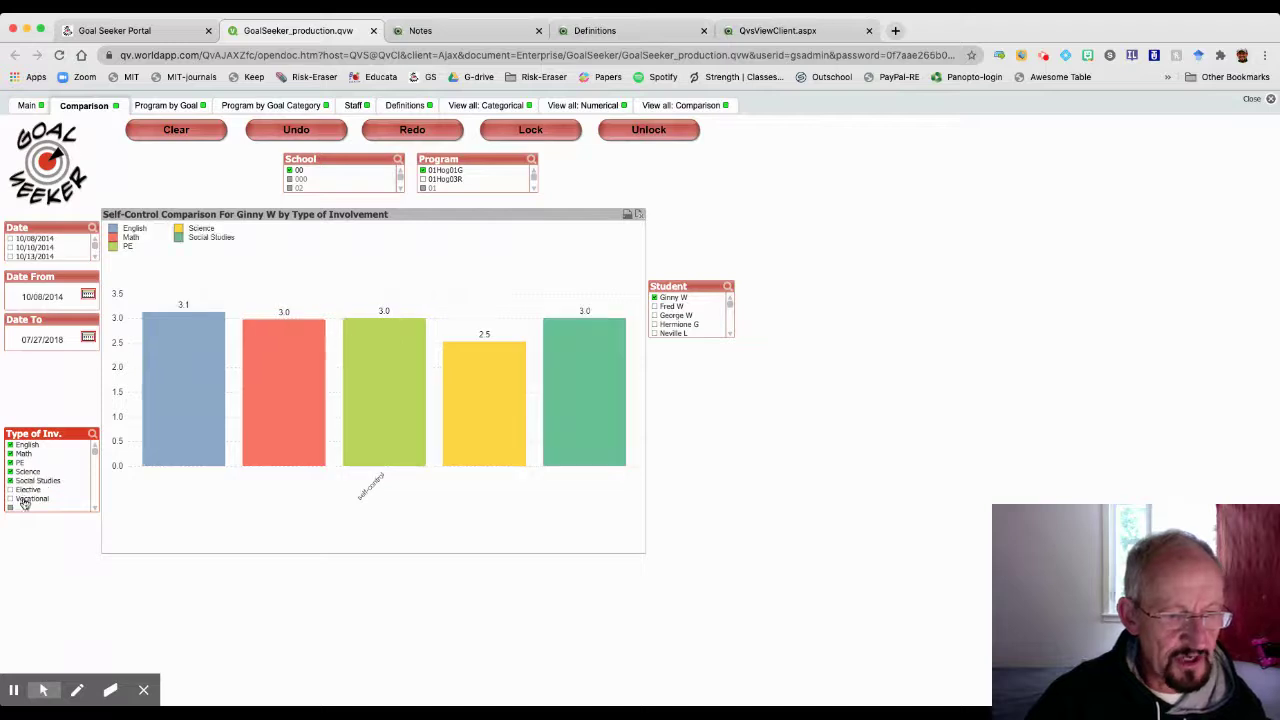
pyautogui.click(24, 499)
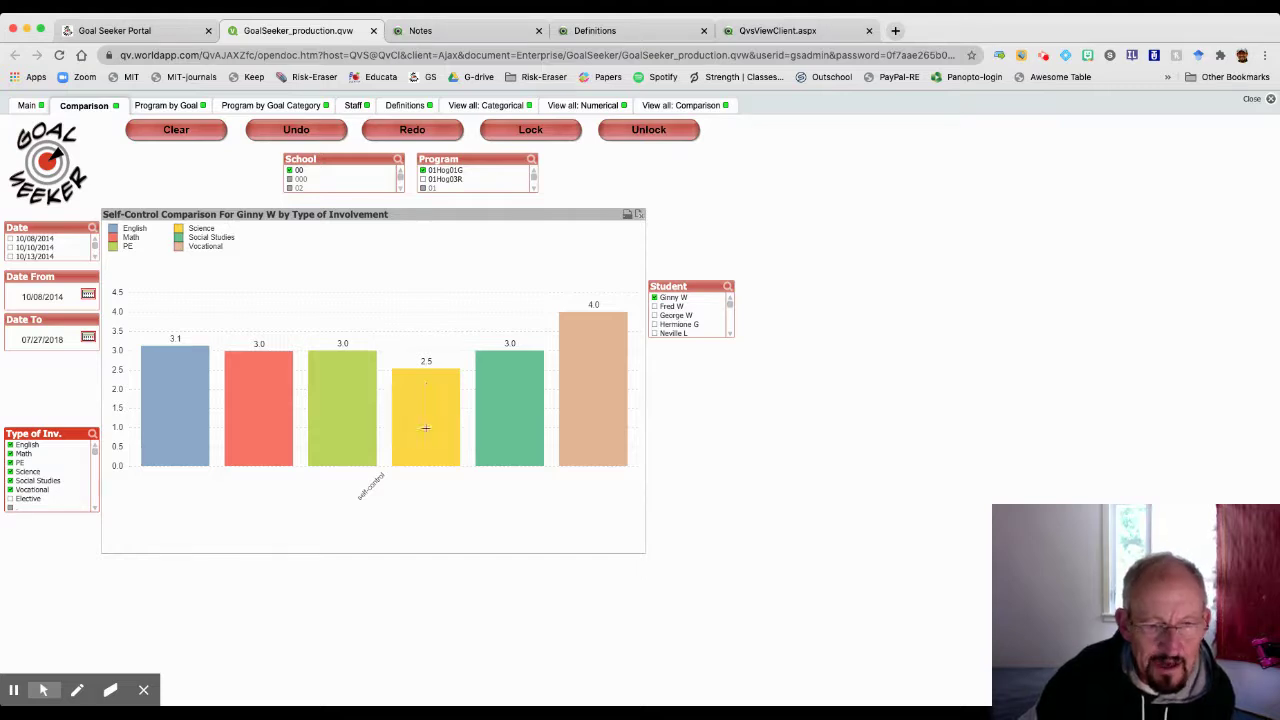
pyautogui.moveTo(421, 413)
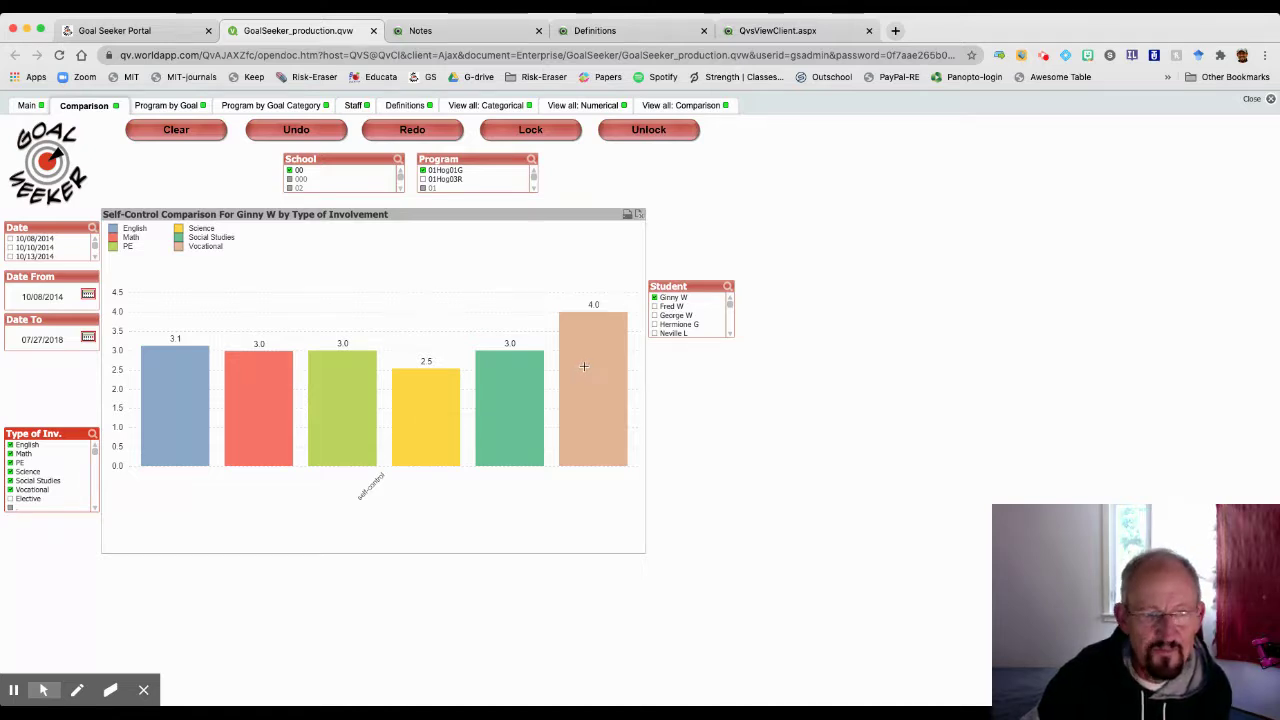
pyautogui.moveTo(584, 366)
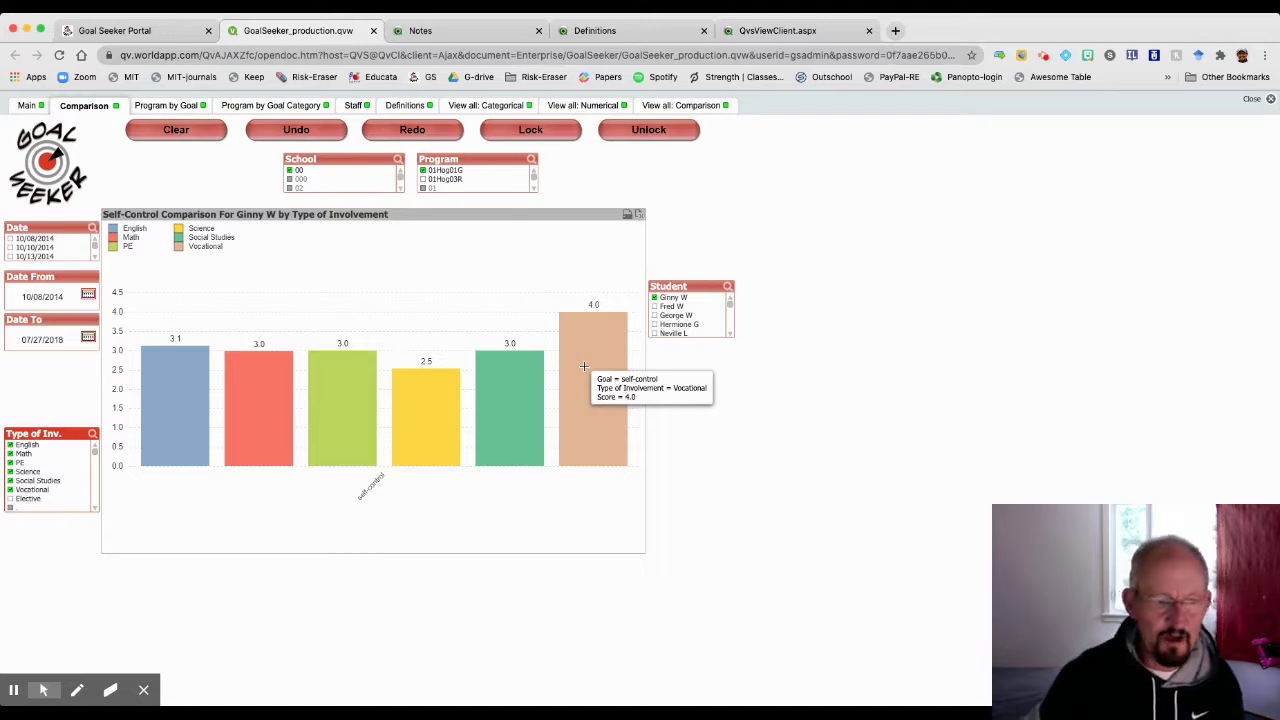
# Step: Add Elective to the involvement-type comparison and clear every selected type to restore the comparison by staff
pyautogui.click(32, 498)
pyautogui.click(34, 489)
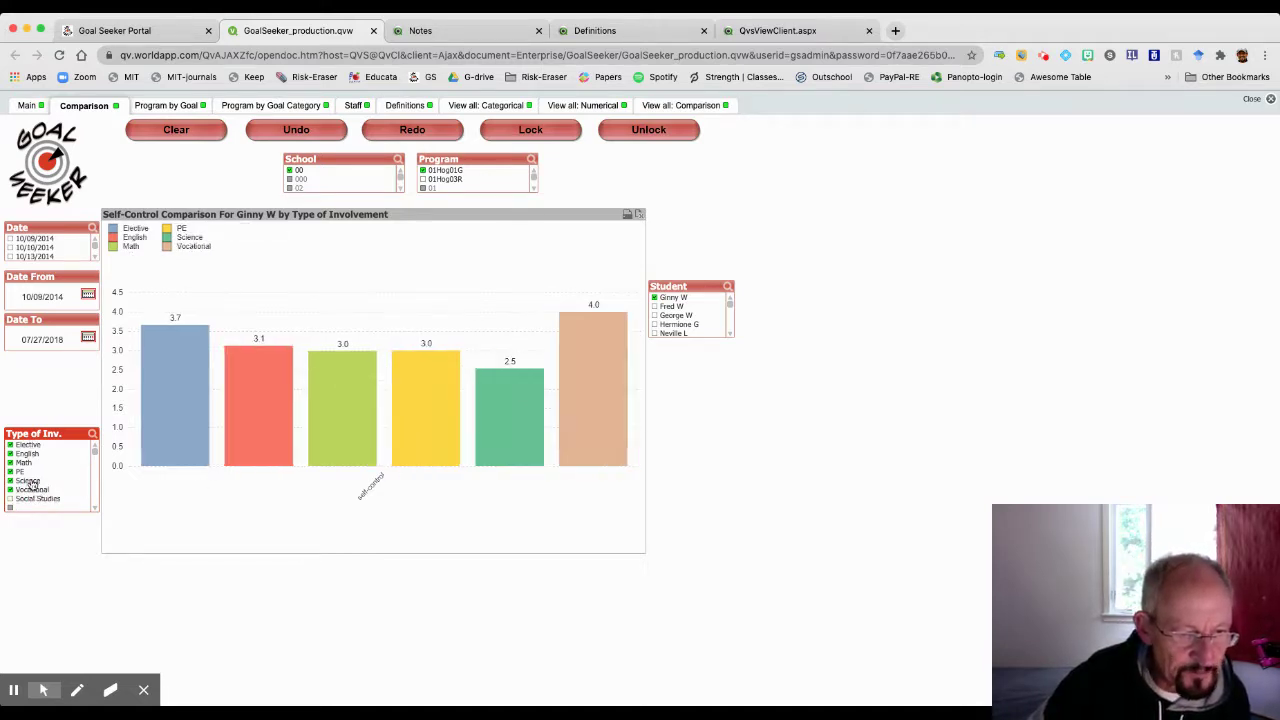
pyautogui.click(29, 481)
pyautogui.click(22, 475)
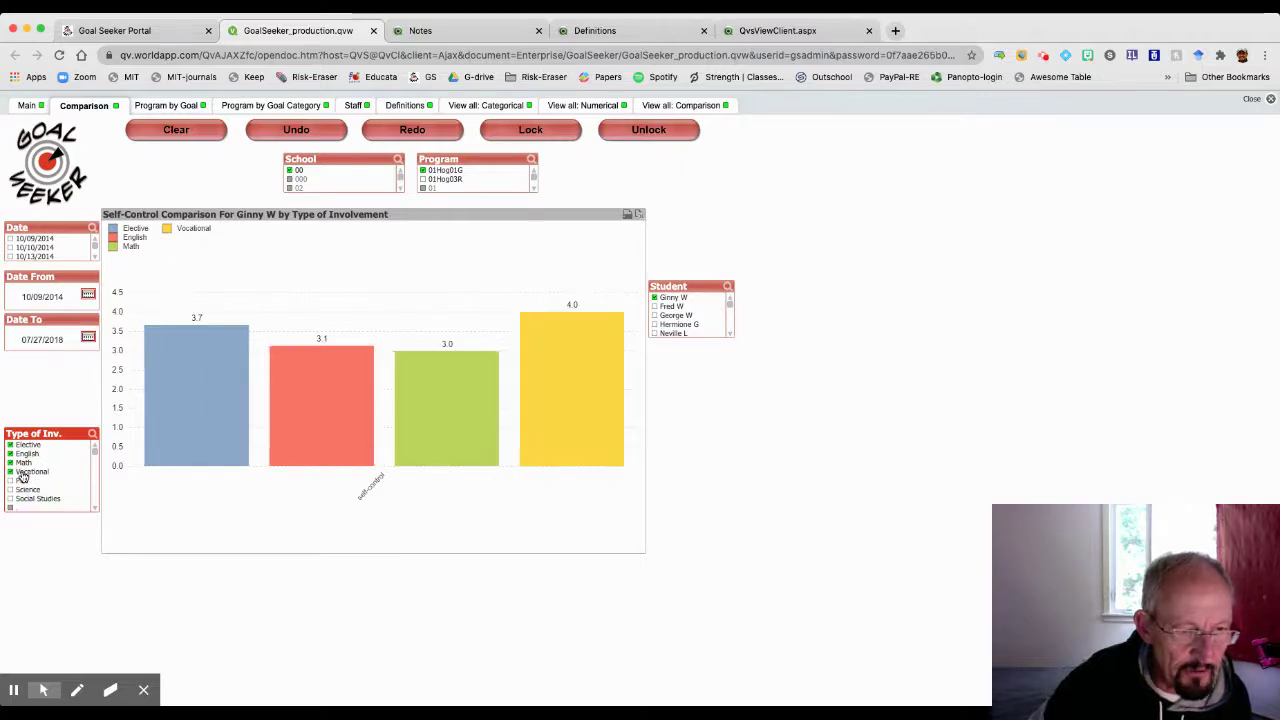
pyautogui.click(24, 472)
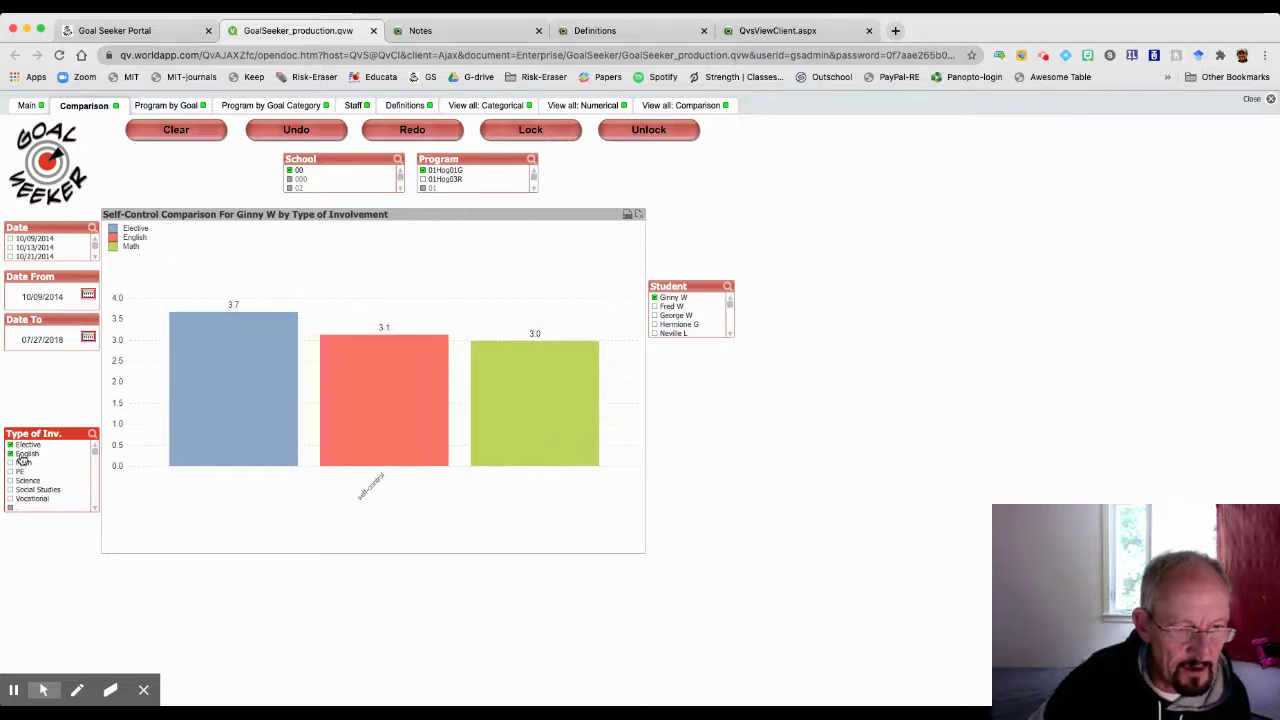
pyautogui.click(23, 461)
pyautogui.click(23, 453)
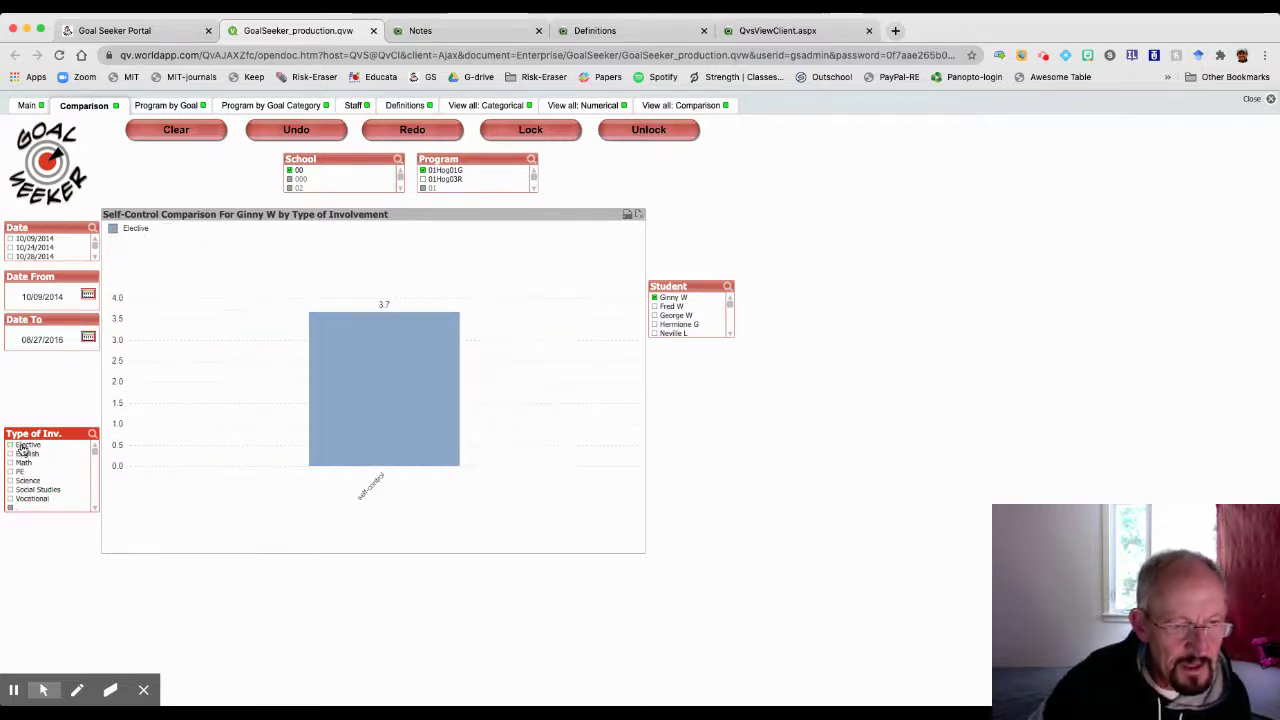
pyautogui.click(22, 445)
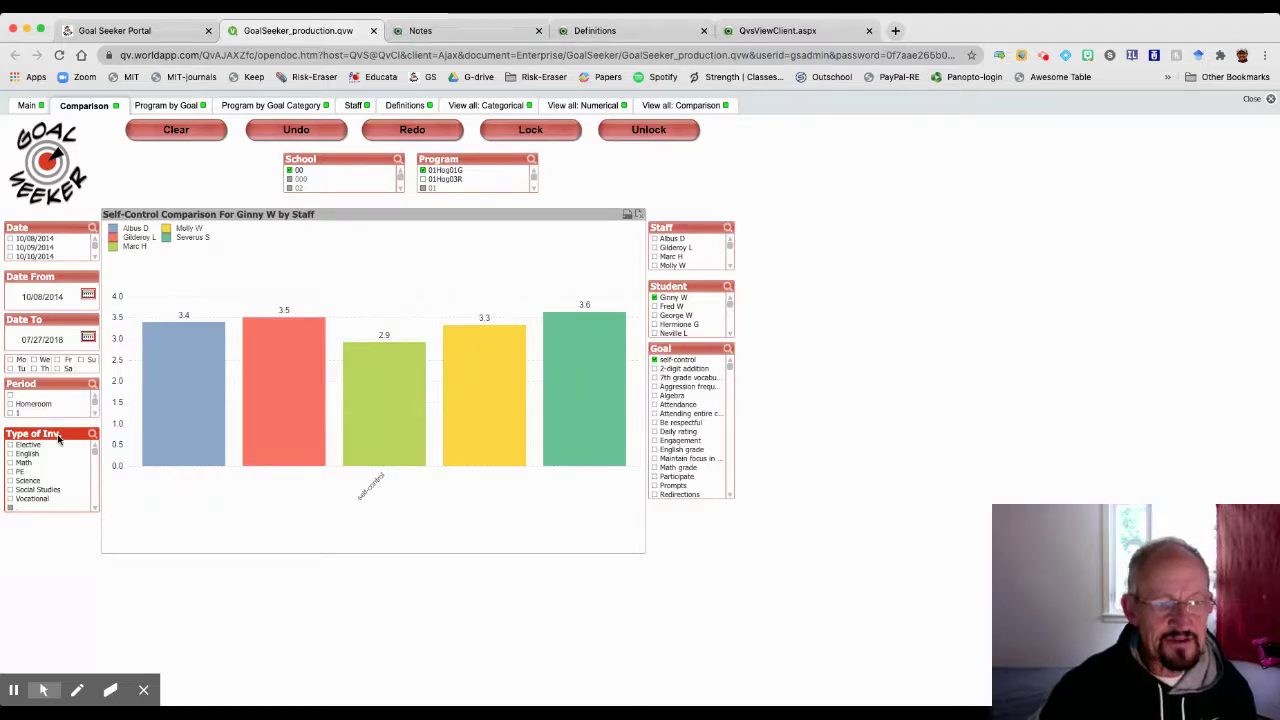
# Step: Compare the student's self-control scores by day of the week, selecting Monday through Friday
pyautogui.click(11, 360)
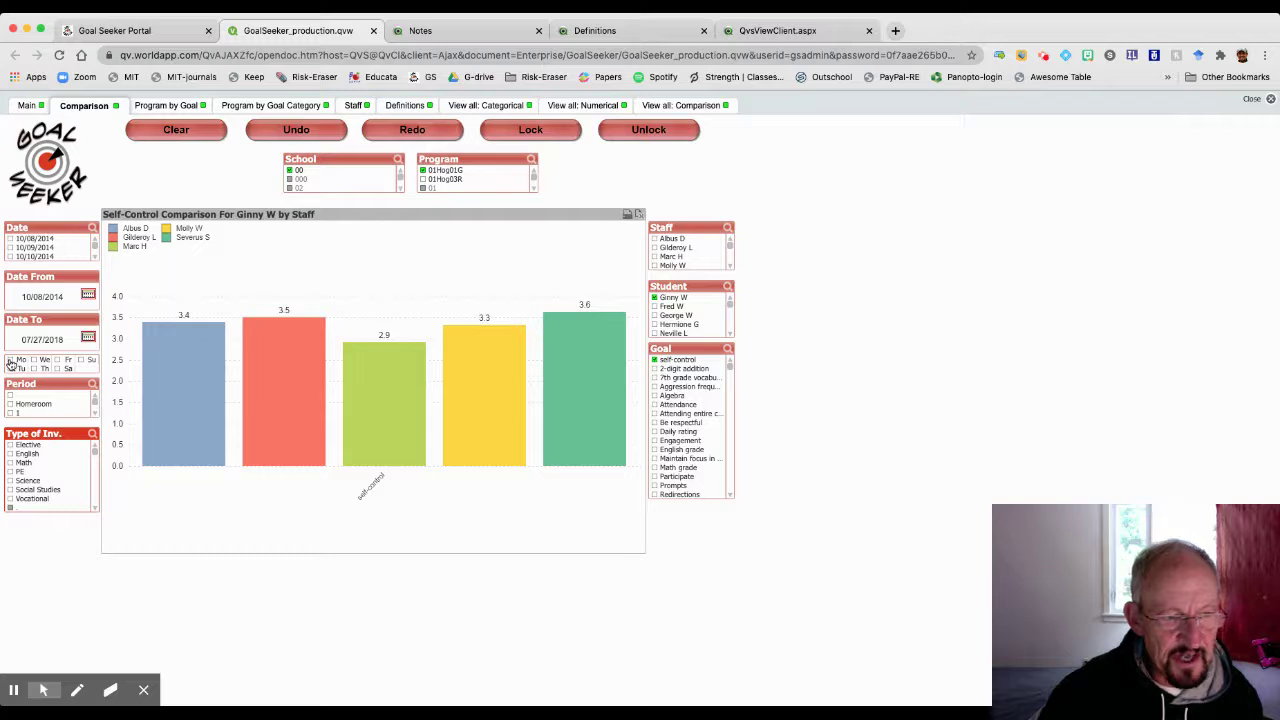
pyautogui.click(12, 368)
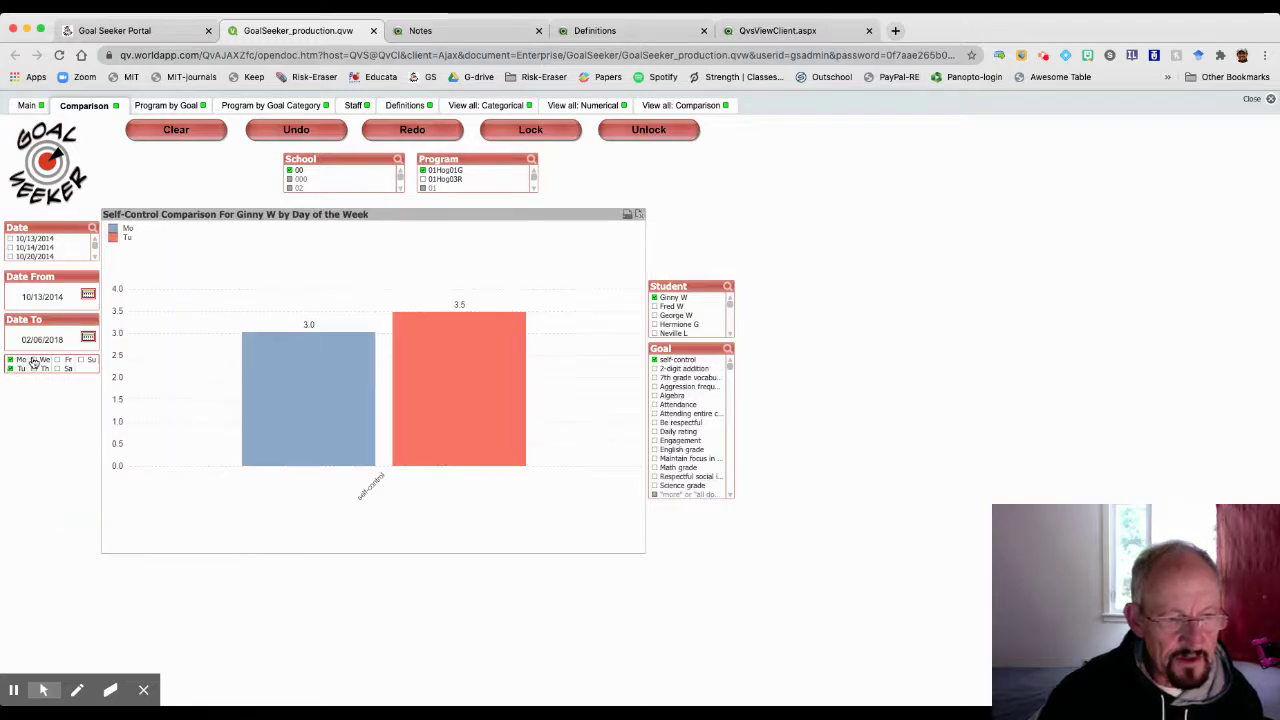
pyautogui.click(34, 360)
pyautogui.click(34, 368)
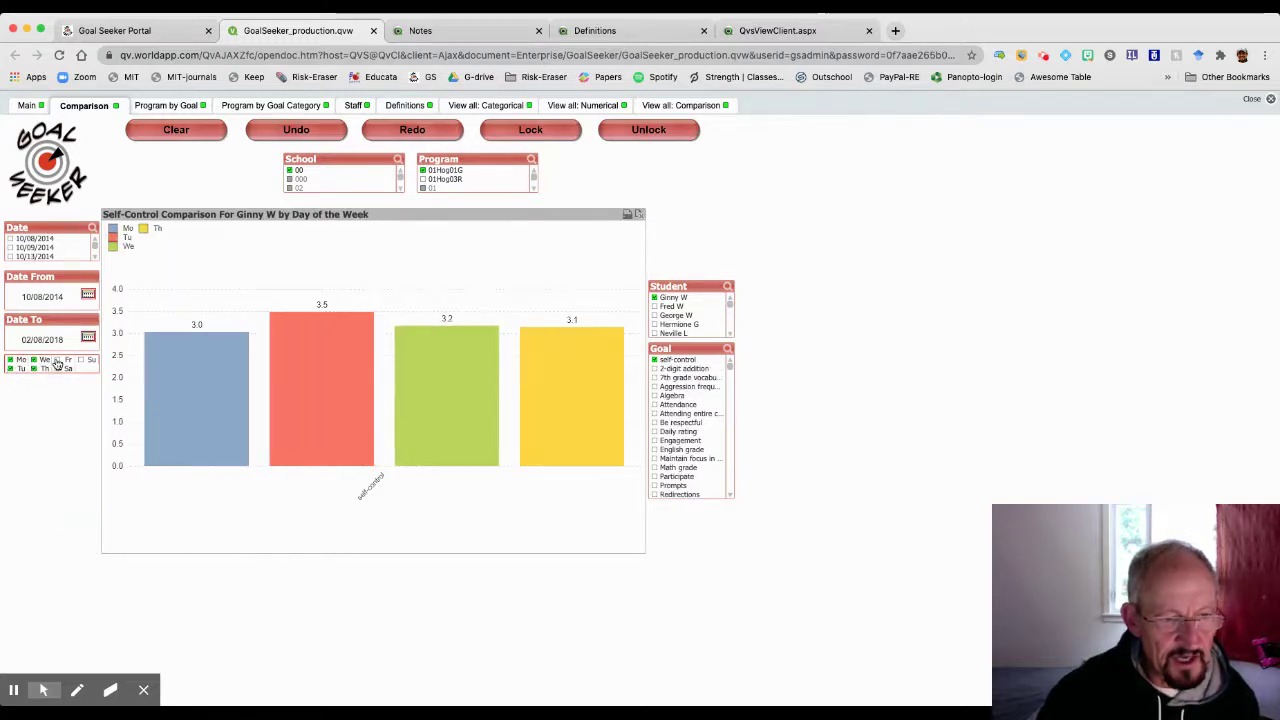
pyautogui.click(56, 360)
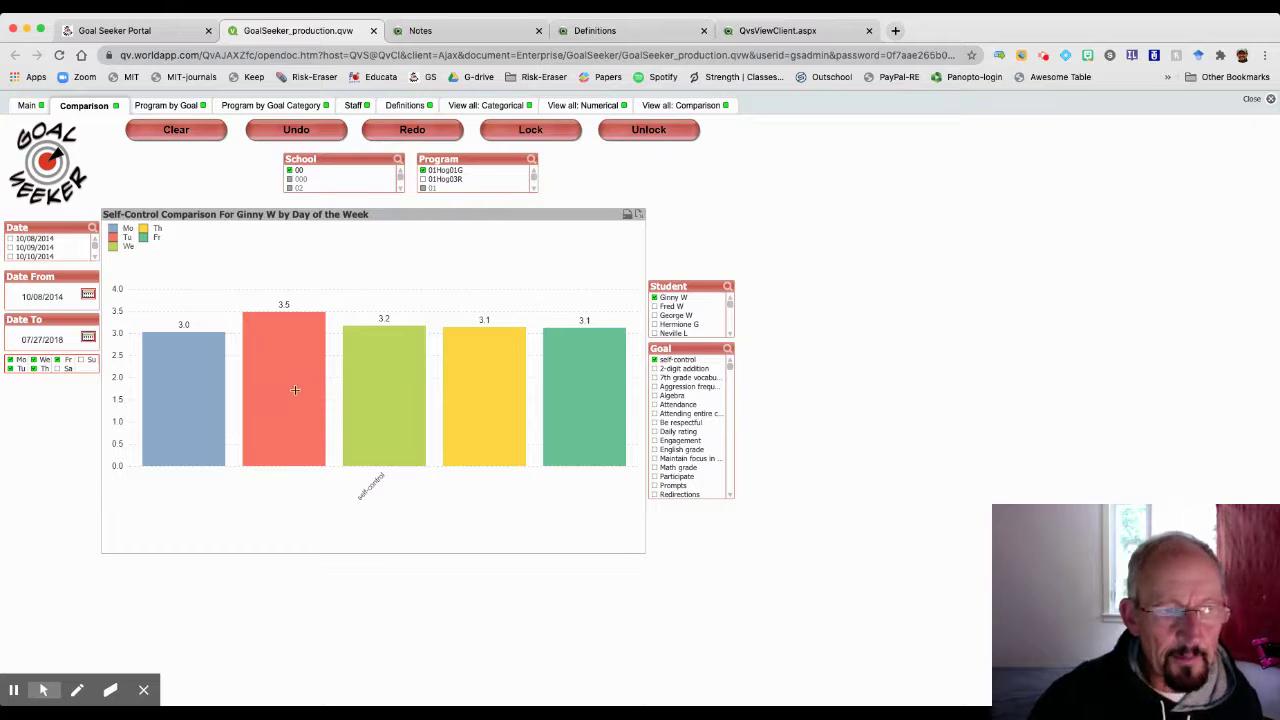
pyautogui.moveTo(290, 385)
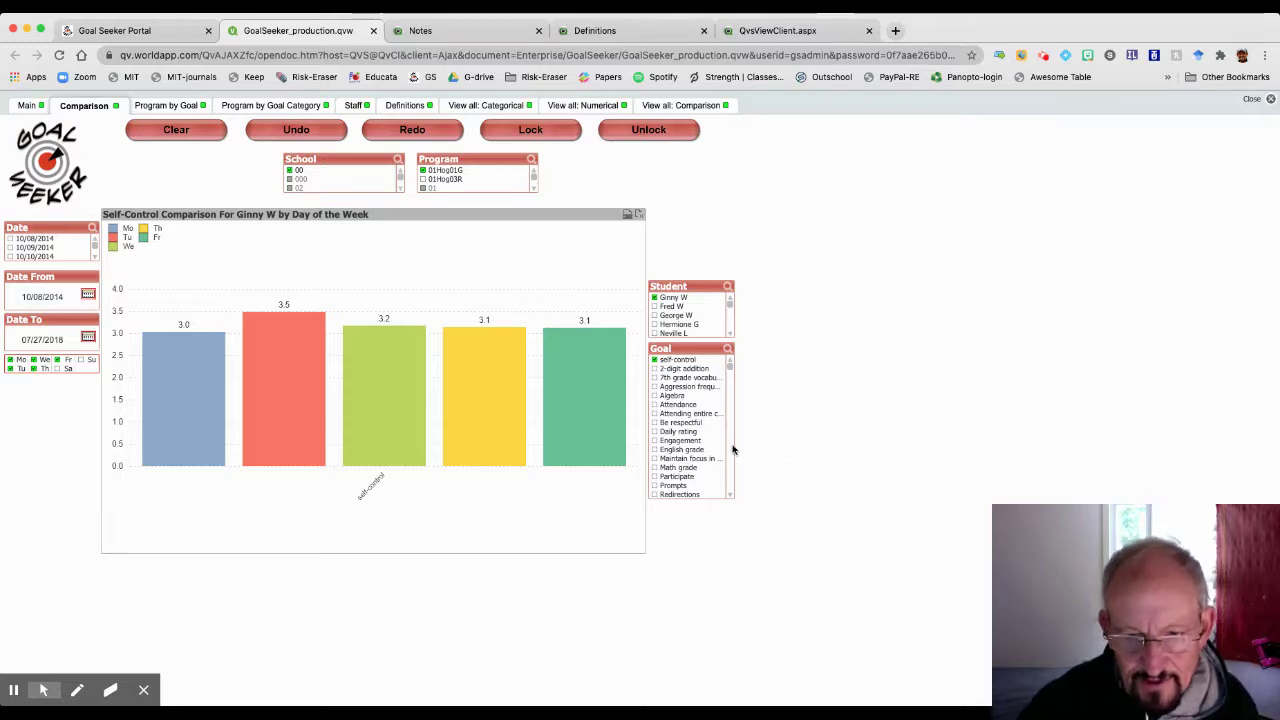
# Step: Try Engagement alongside self-control in the weekday comparison, and replace it with Attending entire class
pyautogui.click(695, 441)
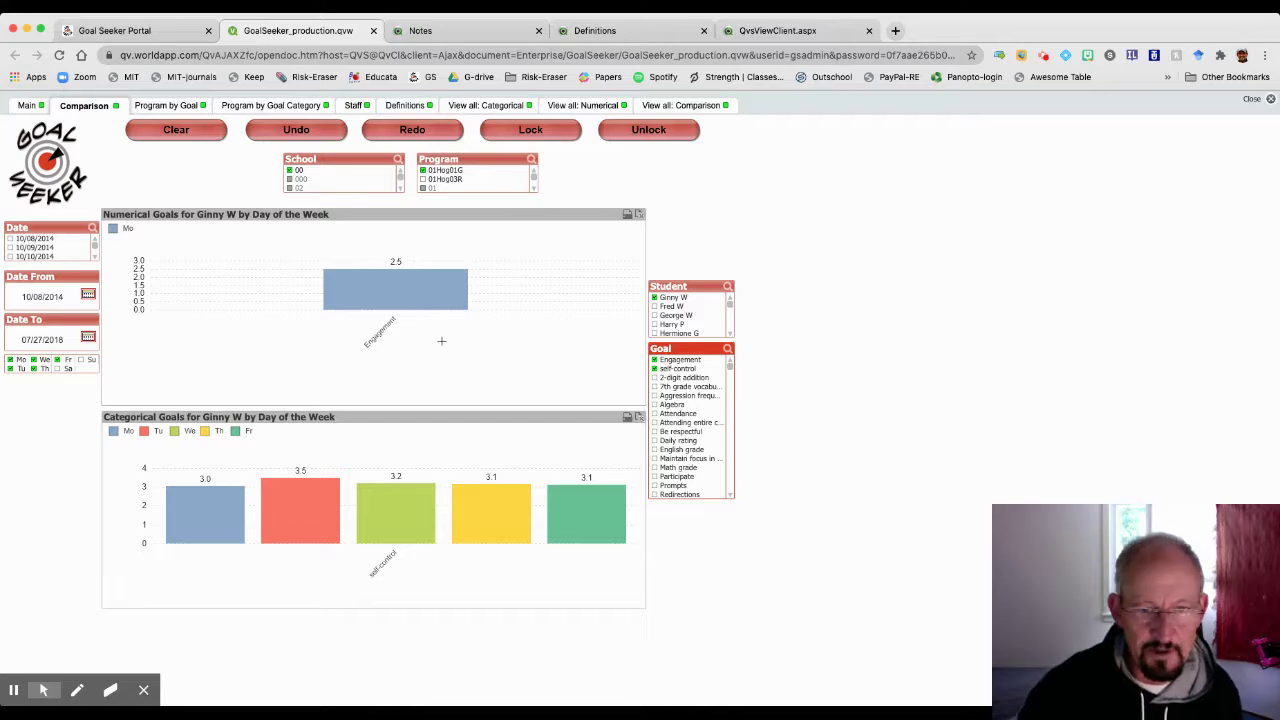
pyautogui.click(690, 367)
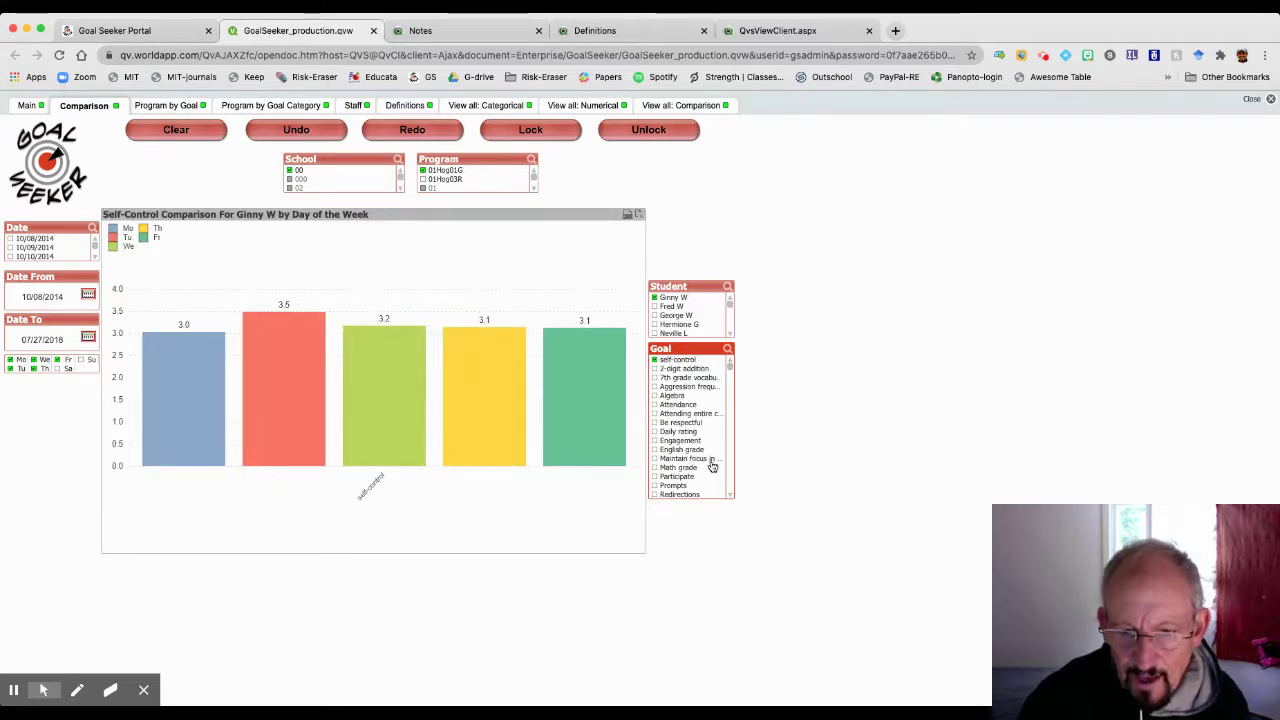
pyautogui.click(705, 415)
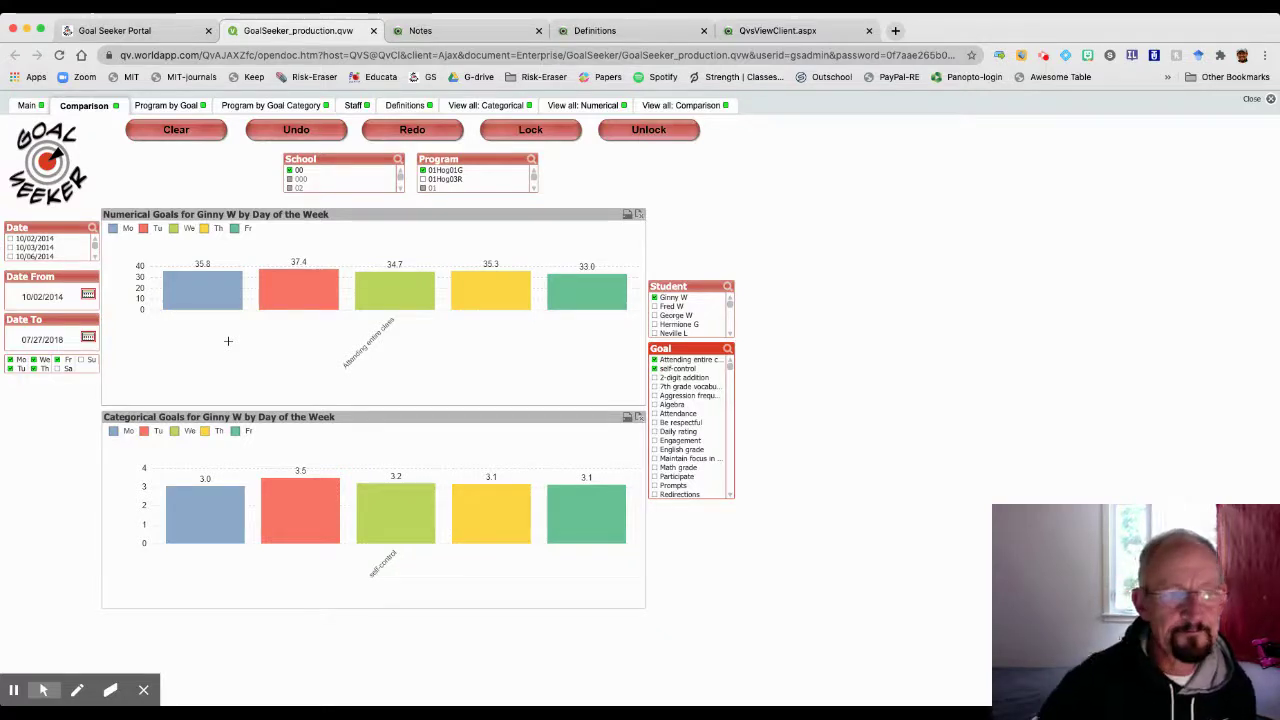
# Step: Clear all selections, return to the main dashboard and filter to school 00 and program 01Hog01G
pyautogui.click(180, 135)
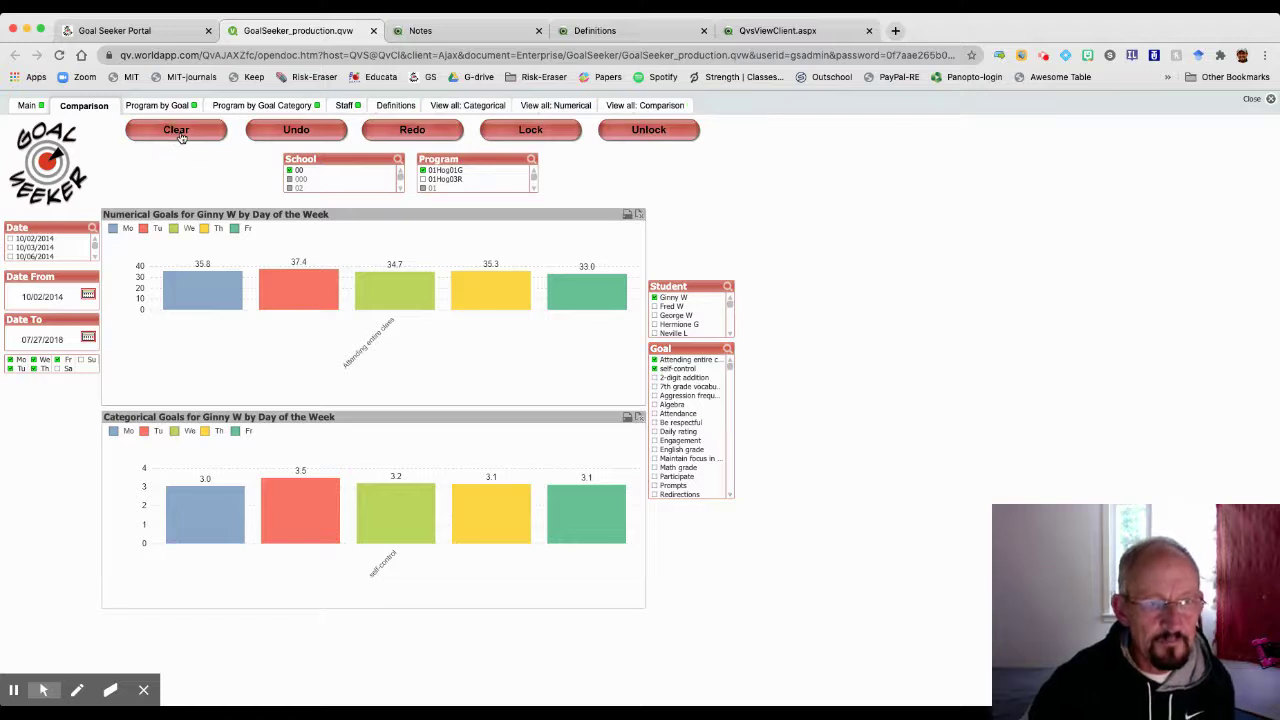
pyautogui.click(28, 106)
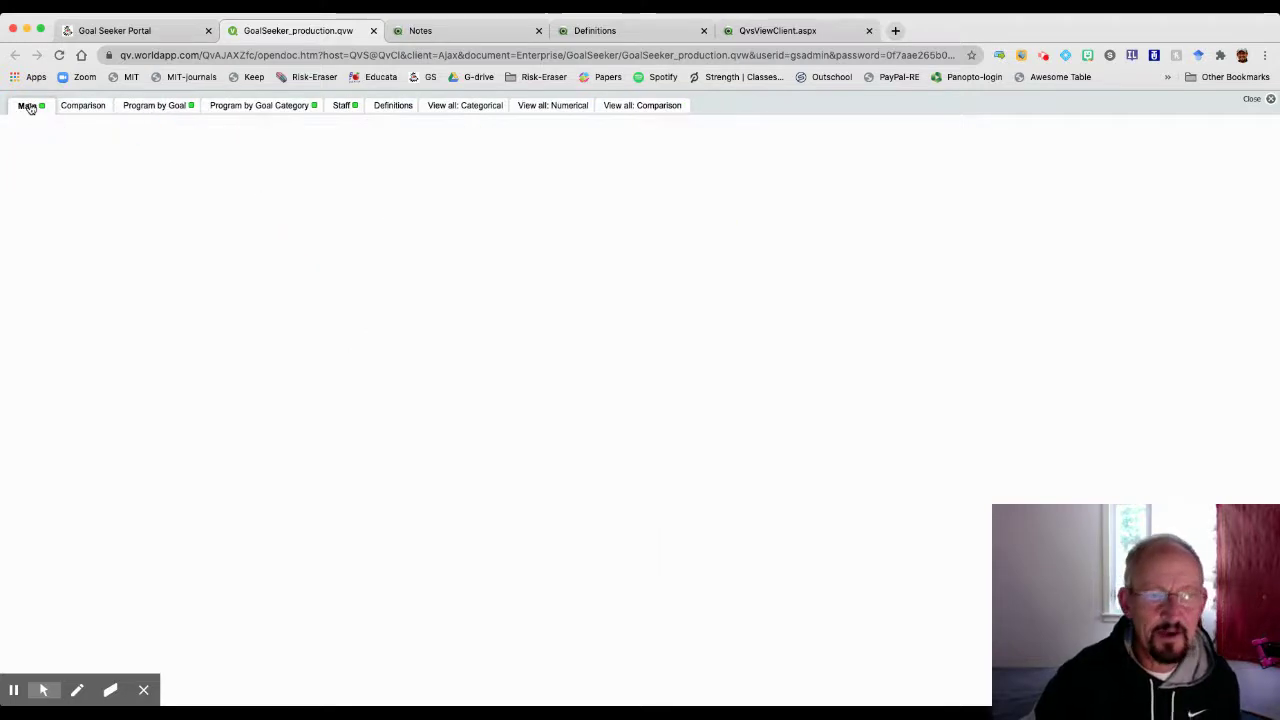
pyautogui.click(334, 175)
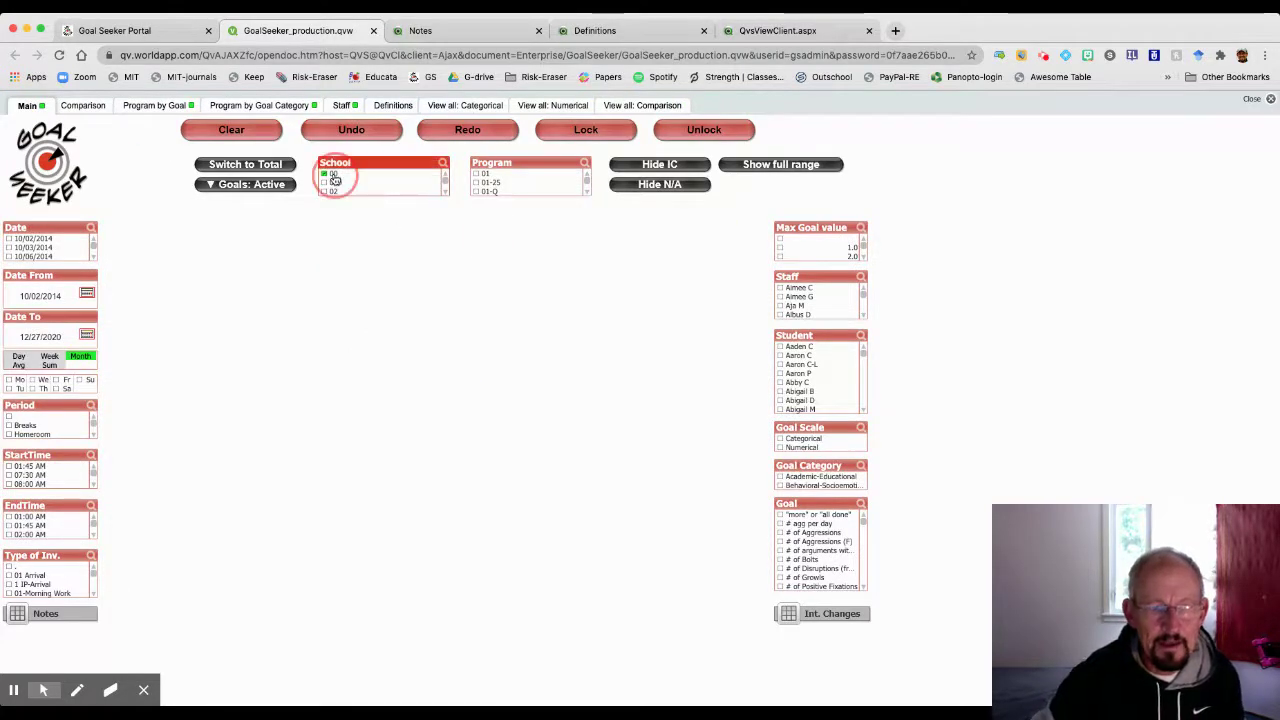
pyautogui.click(480, 175)
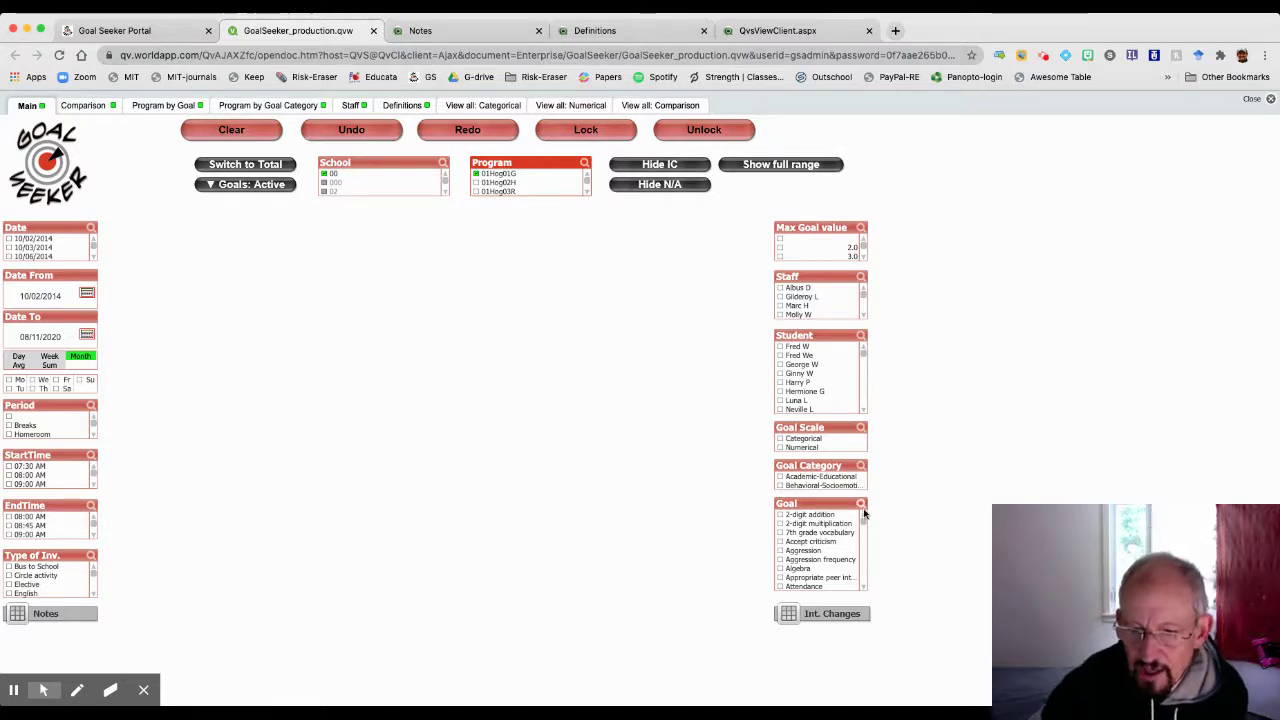
# Step: Search the goals for "self-", select self-control and open the program-wide results by goal
pyautogui.scroll(-3, 866, 557)
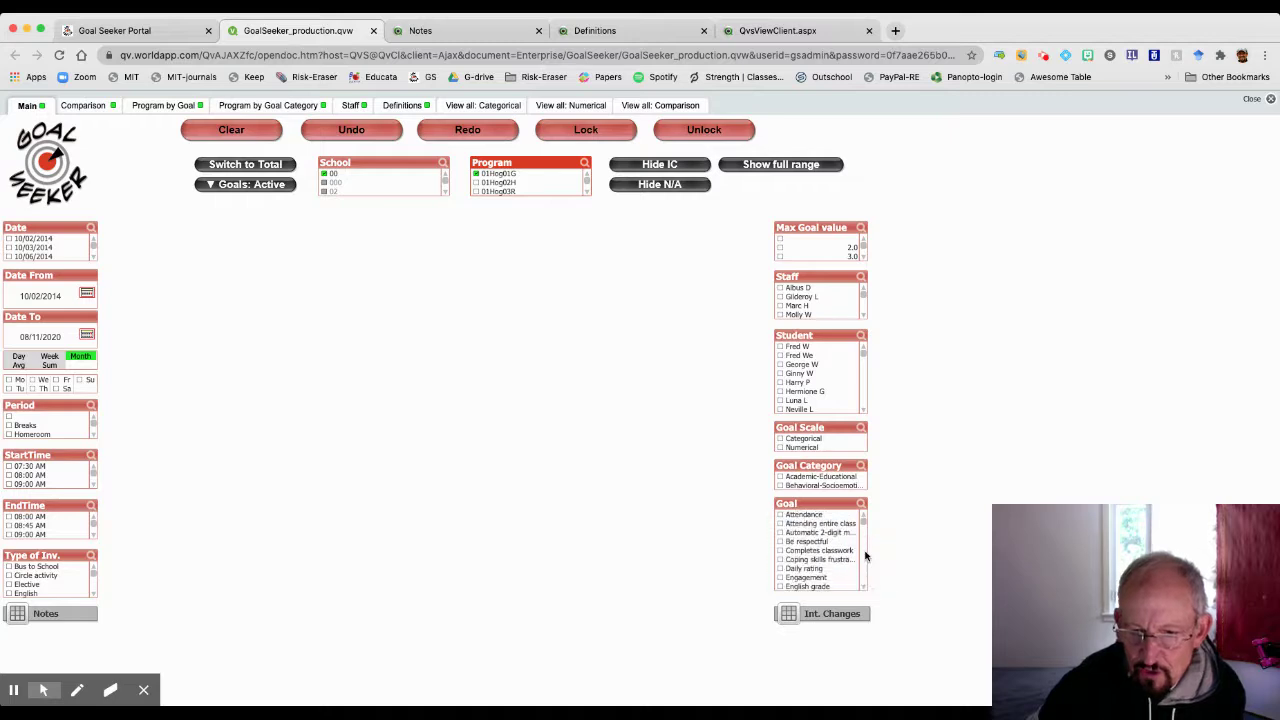
pyautogui.click(861, 504)
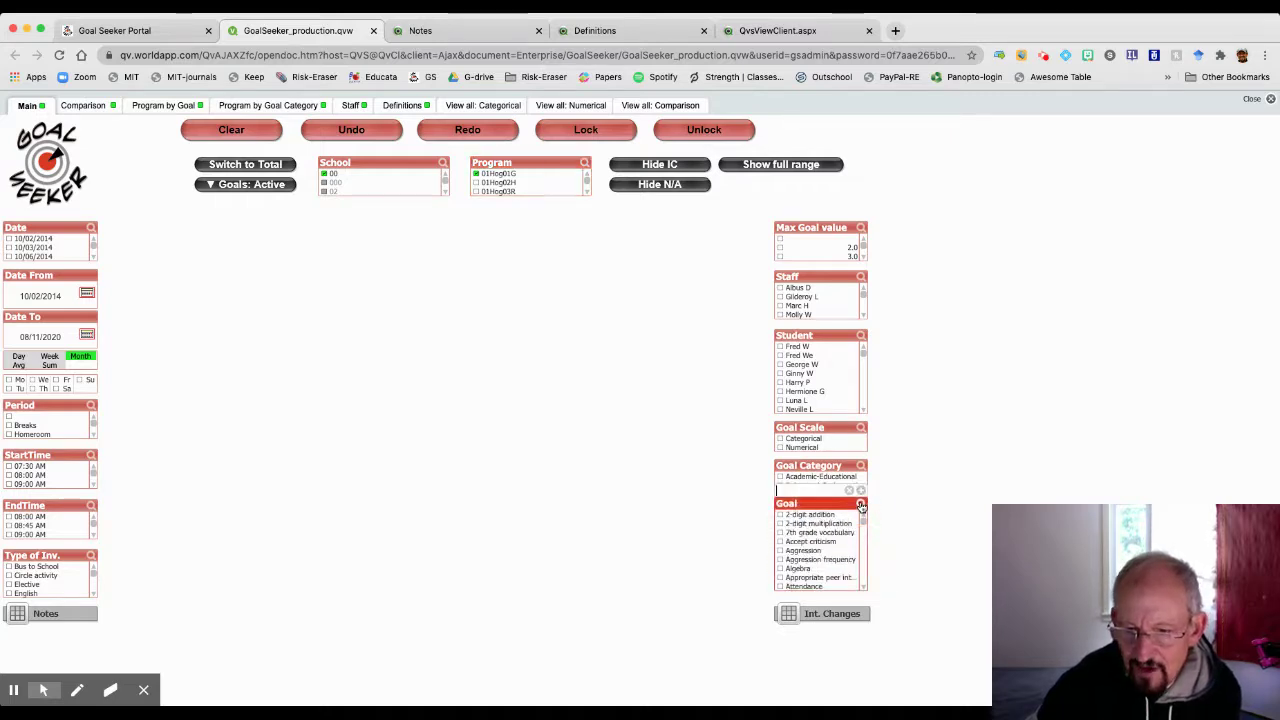
pyautogui.write('self-')
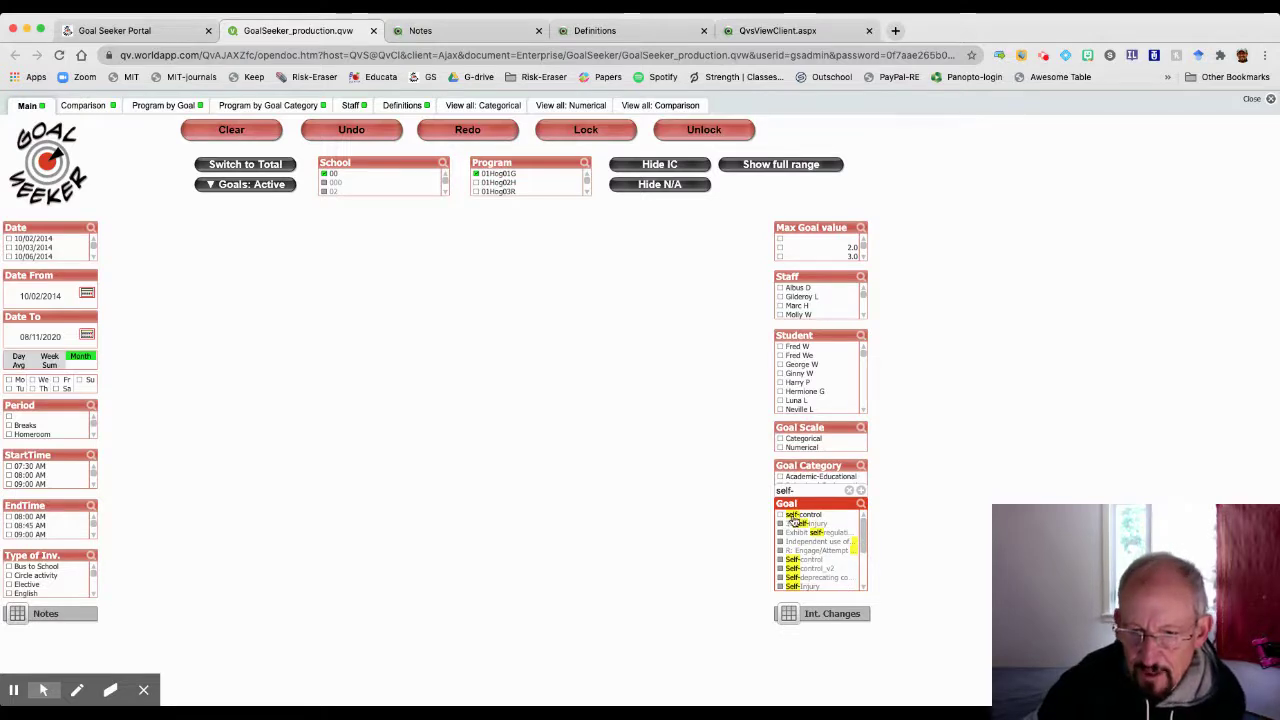
pyautogui.click(782, 516)
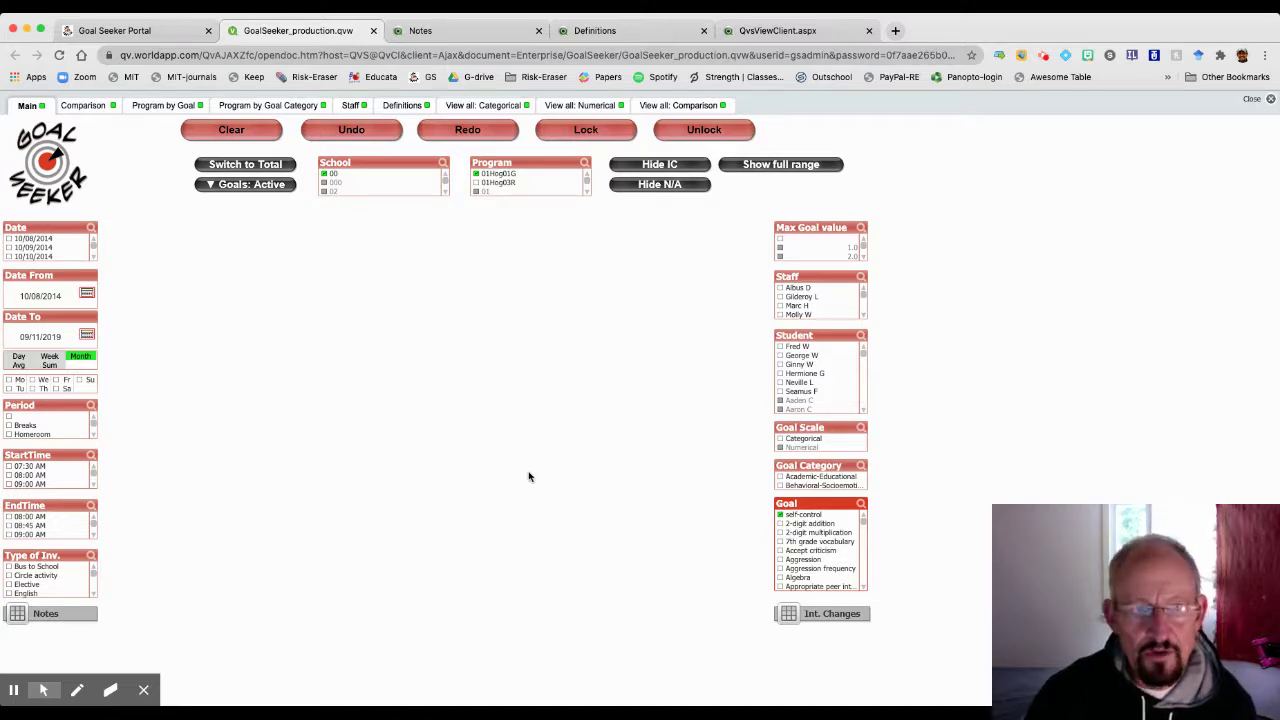
pyautogui.click(176, 107)
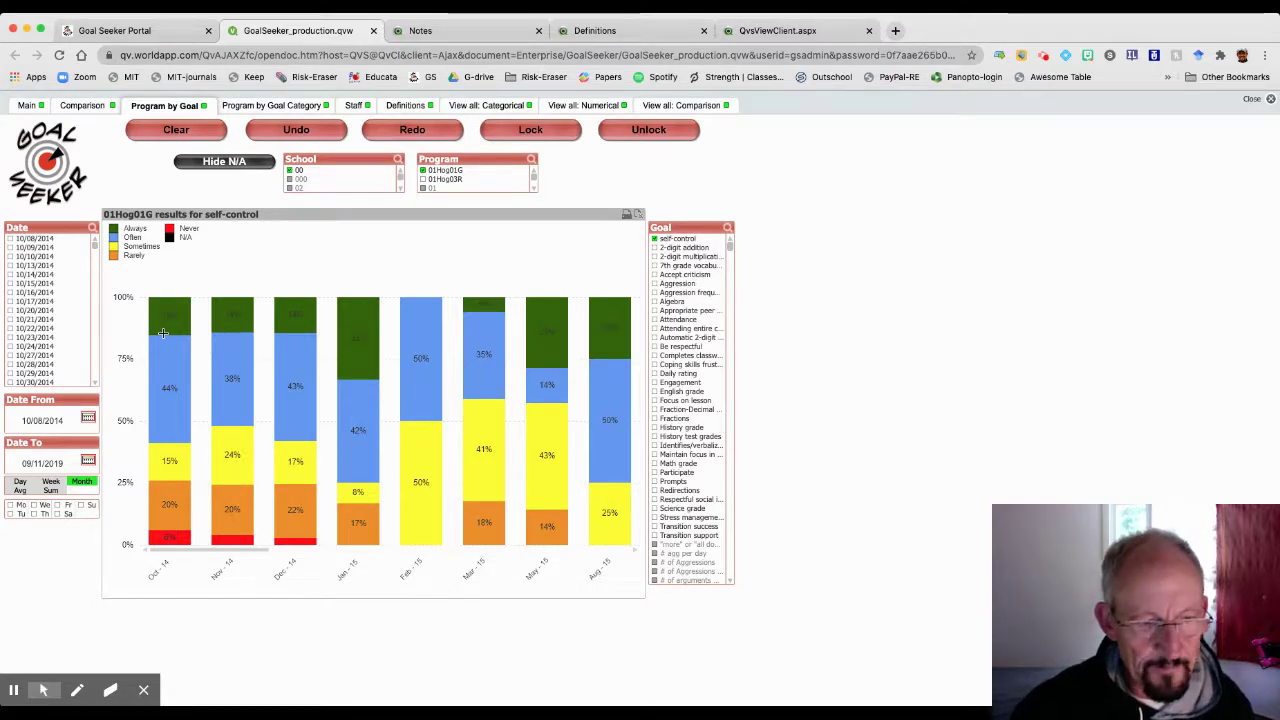
# Step: Return to the main dashboard, group the results by day average and select the fourth student in the list
pyautogui.moveTo(151, 405)
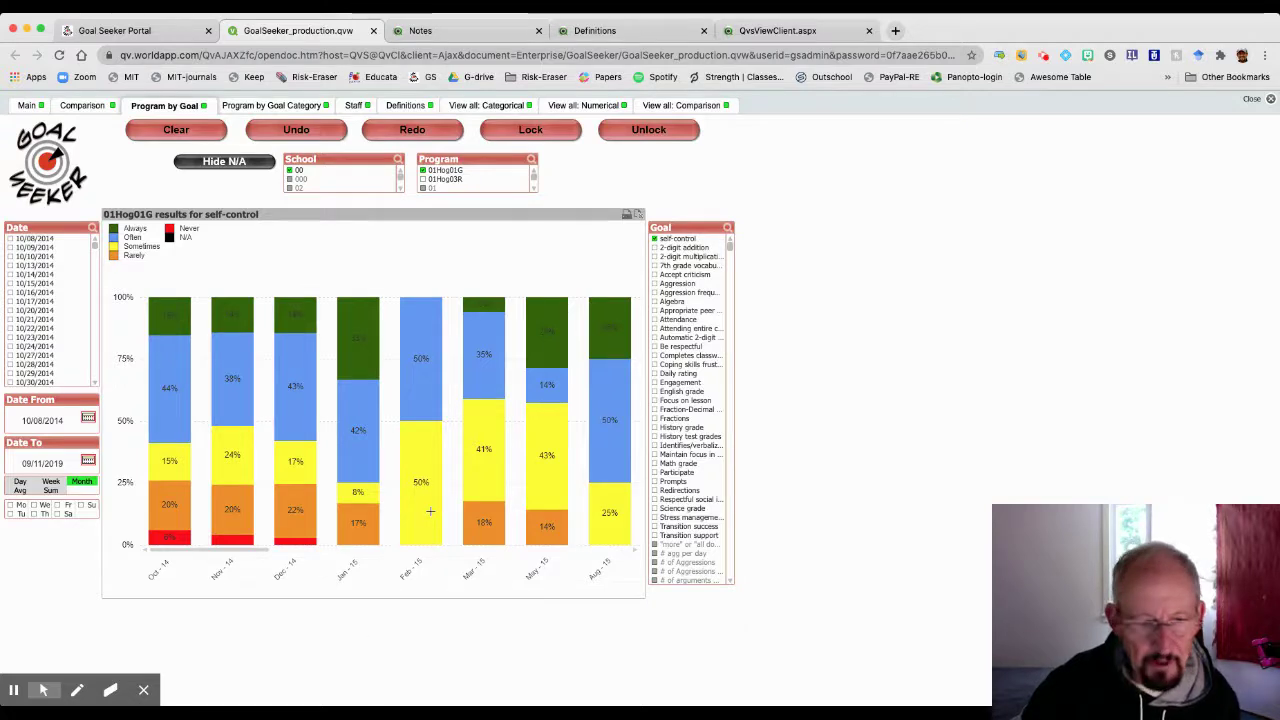
pyautogui.moveTo(430, 512)
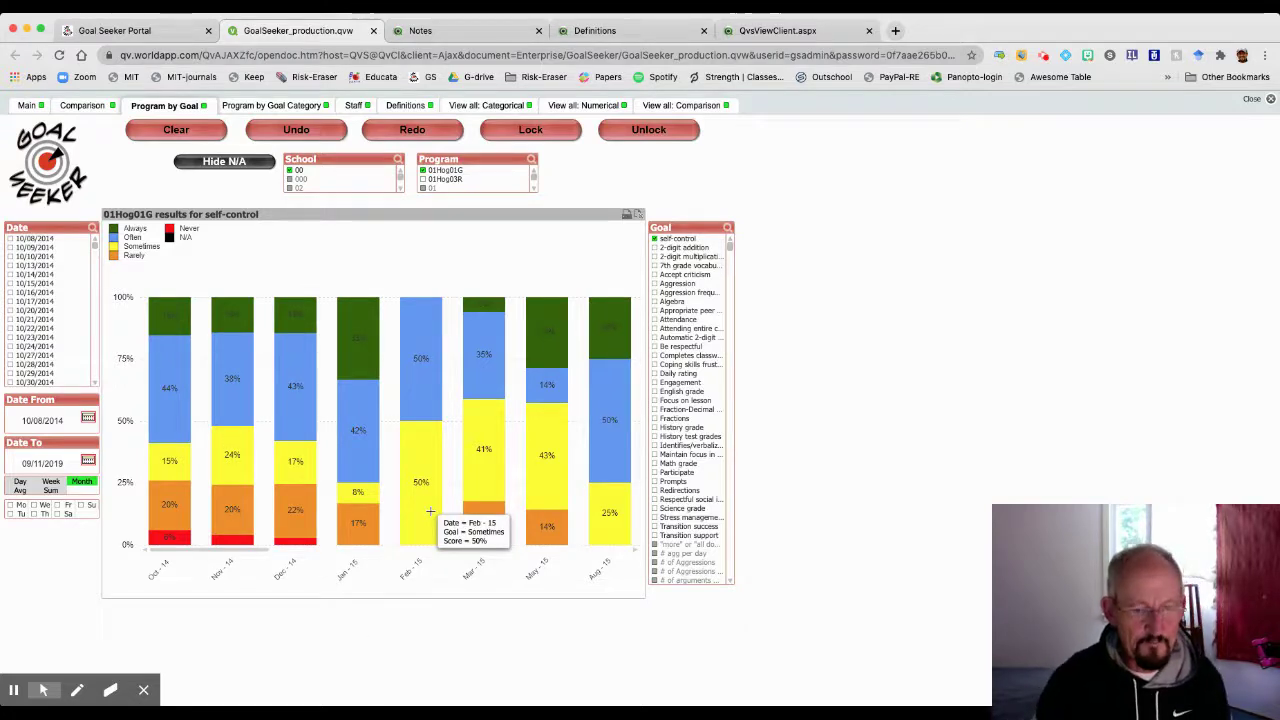
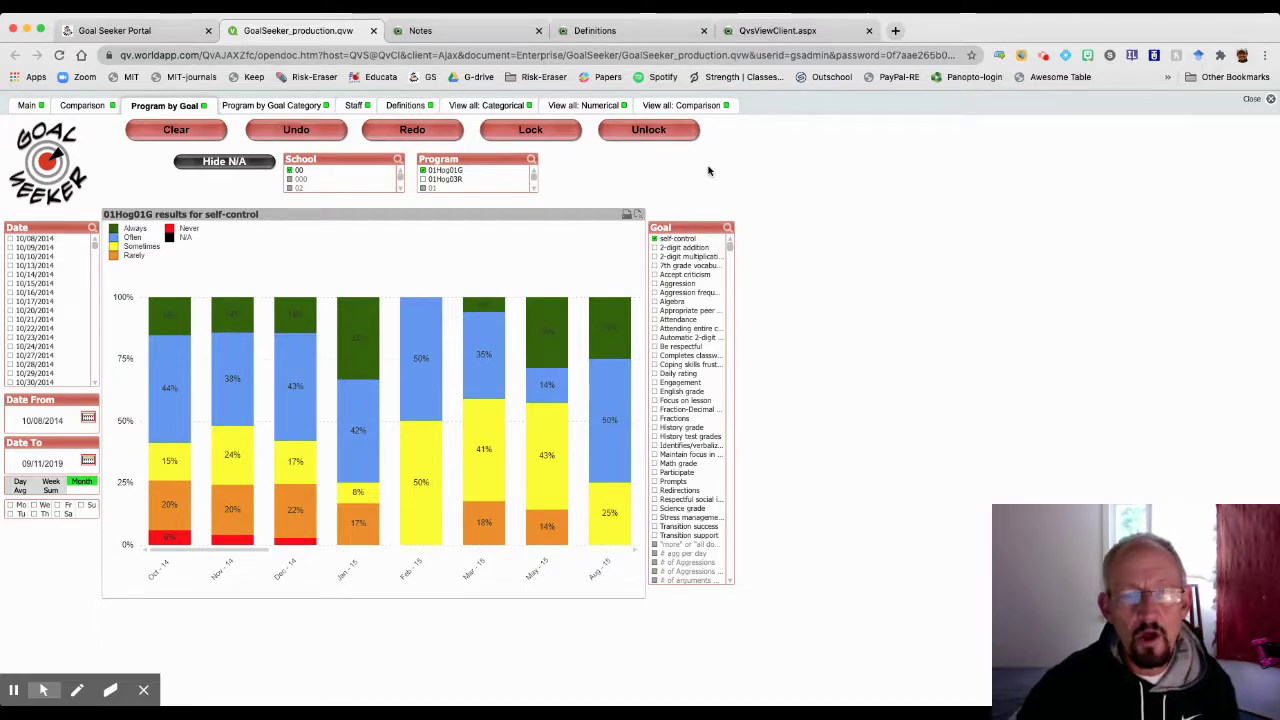
pyautogui.click(37, 110)
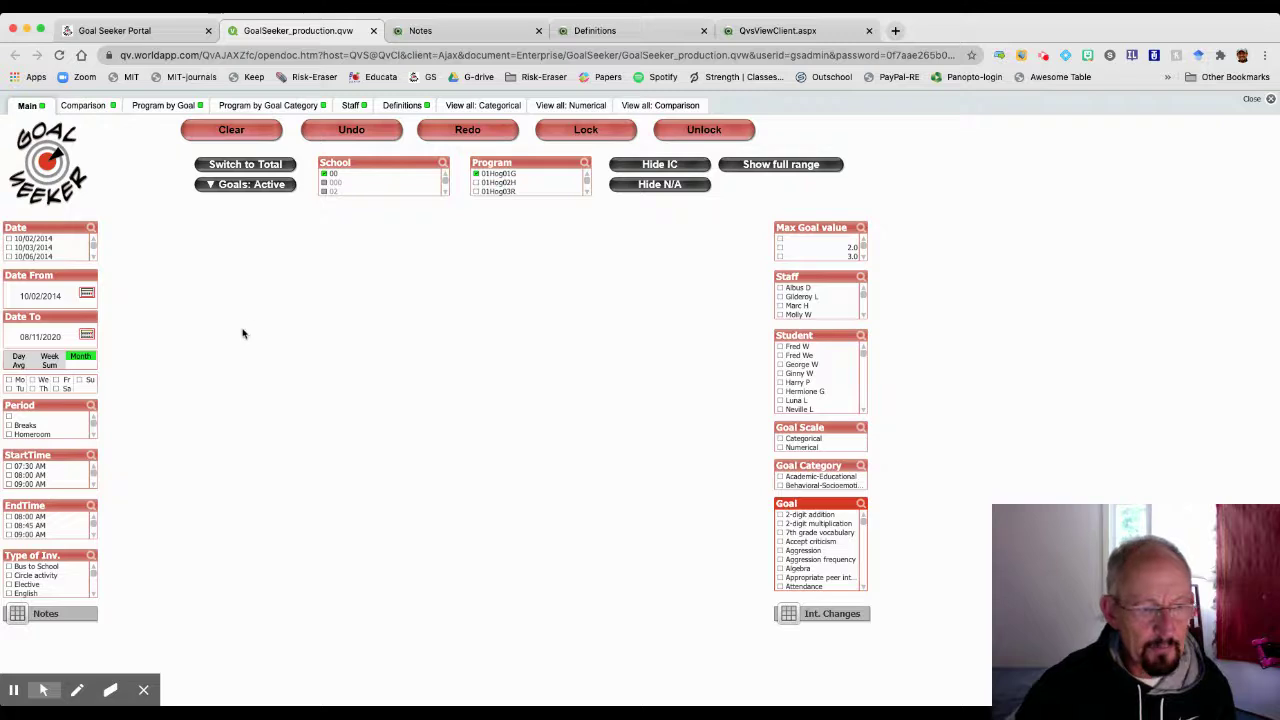
pyautogui.click(19, 359)
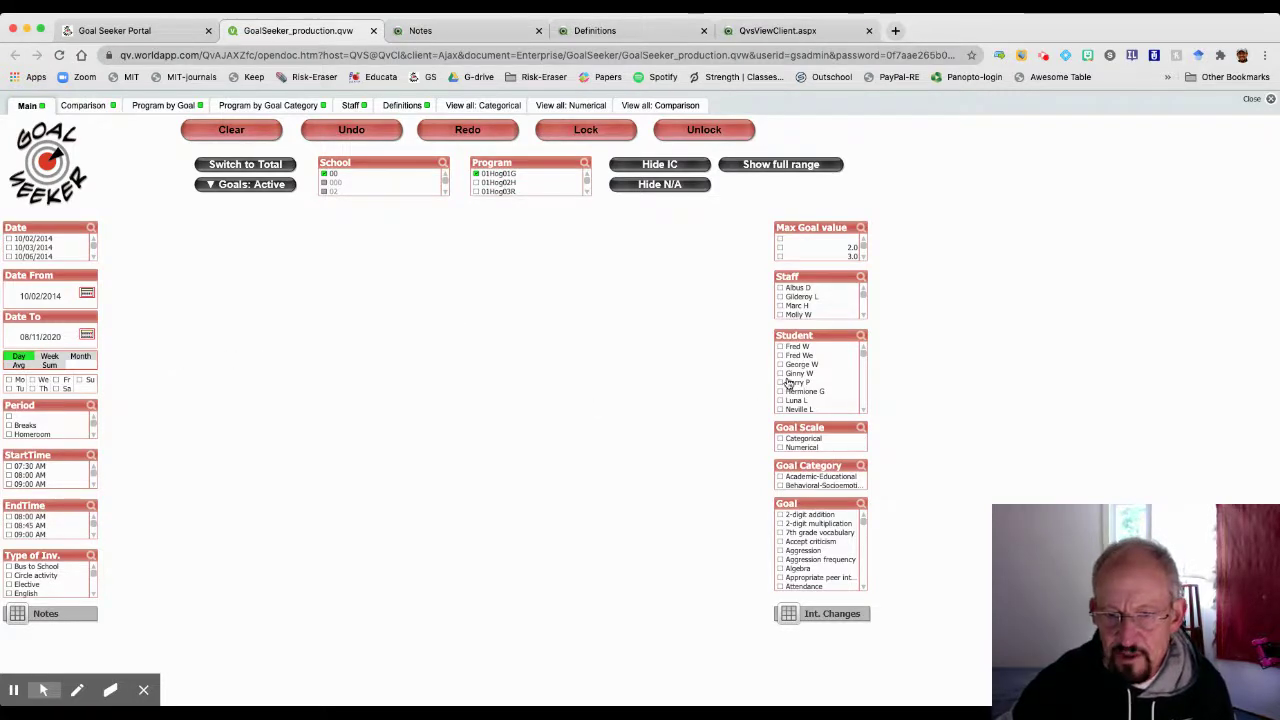
pyautogui.click(795, 374)
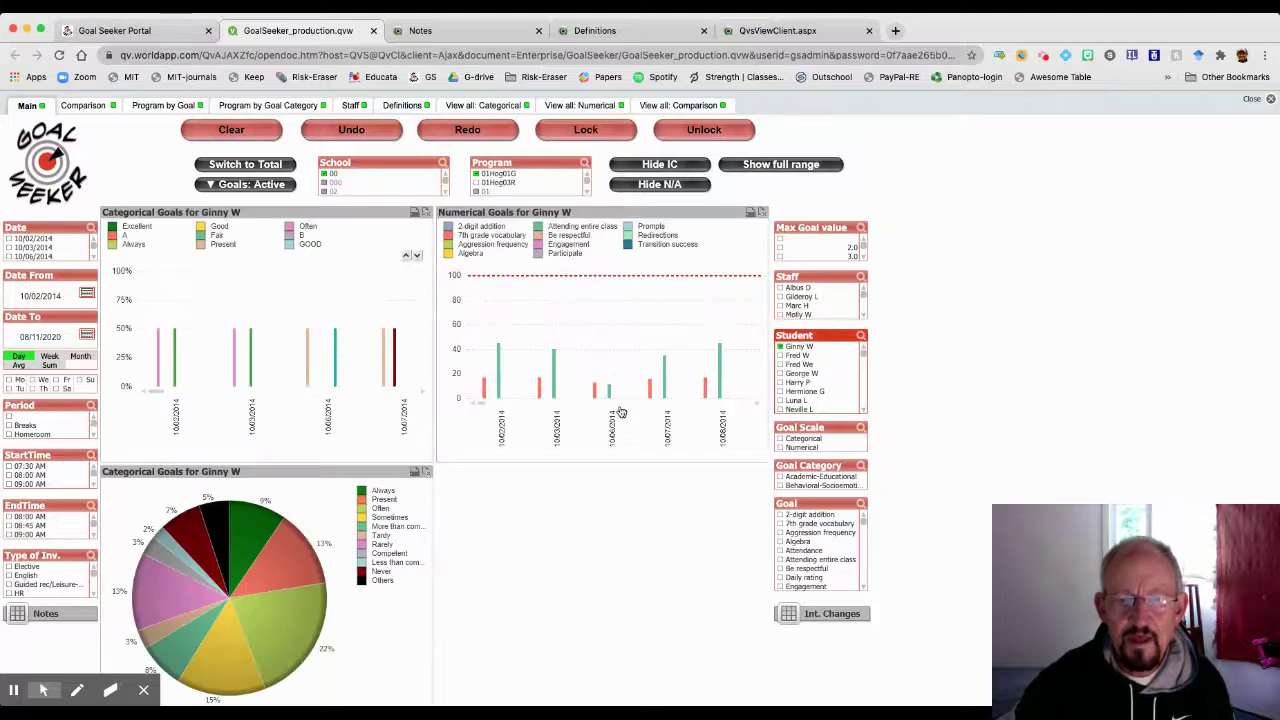
# Step: Open the all-goals comparison view for the student and select the self-control and Attending entire class goals
pyautogui.click(660, 106)
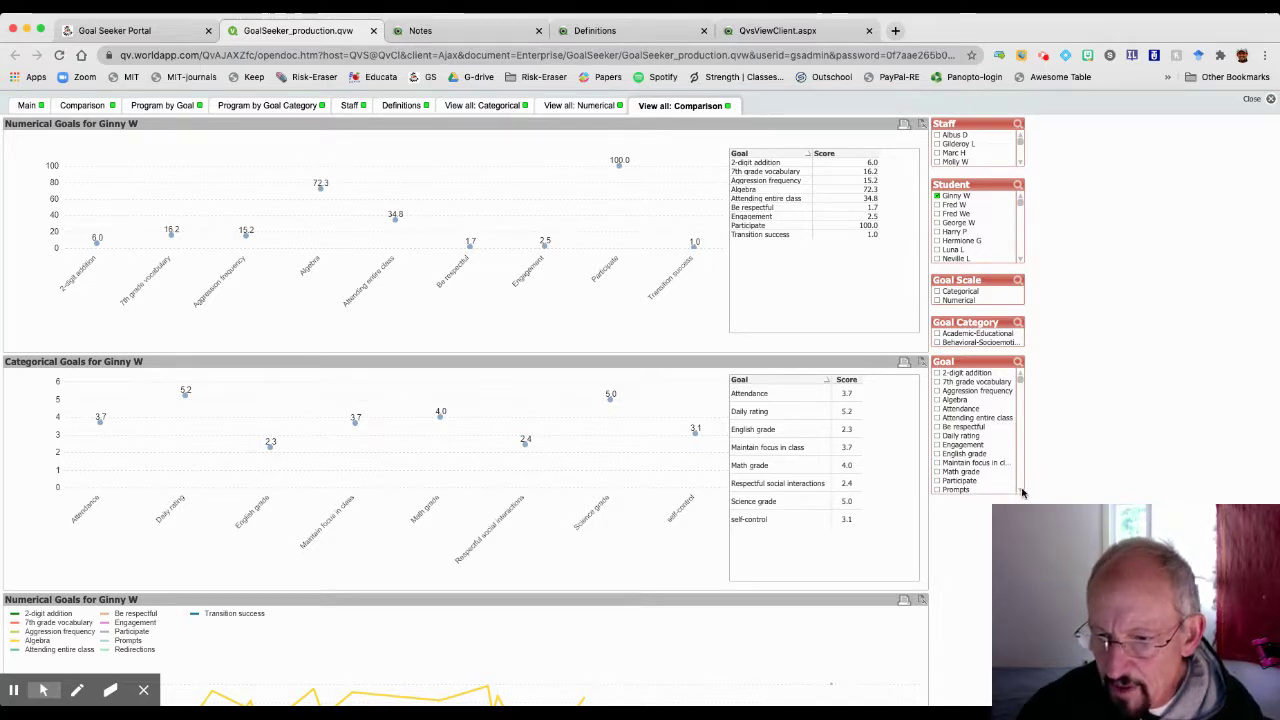
pyautogui.scroll(-5, 1020, 465)
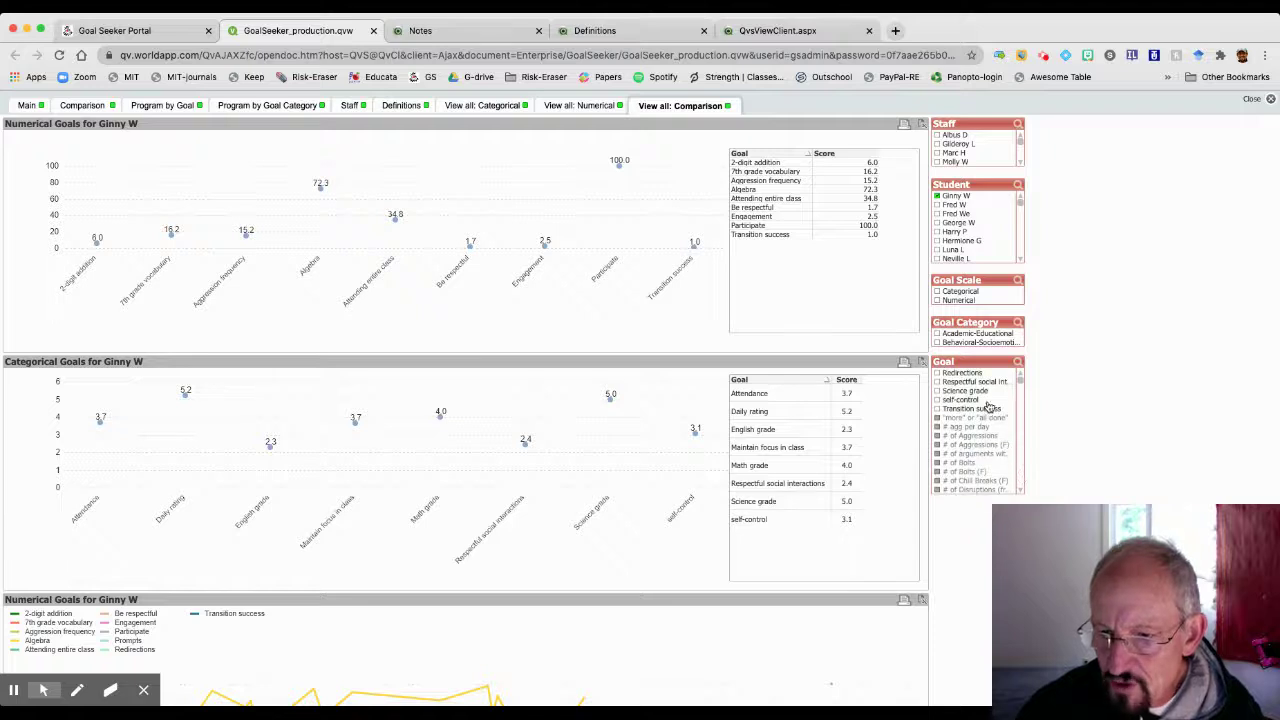
pyautogui.click(962, 400)
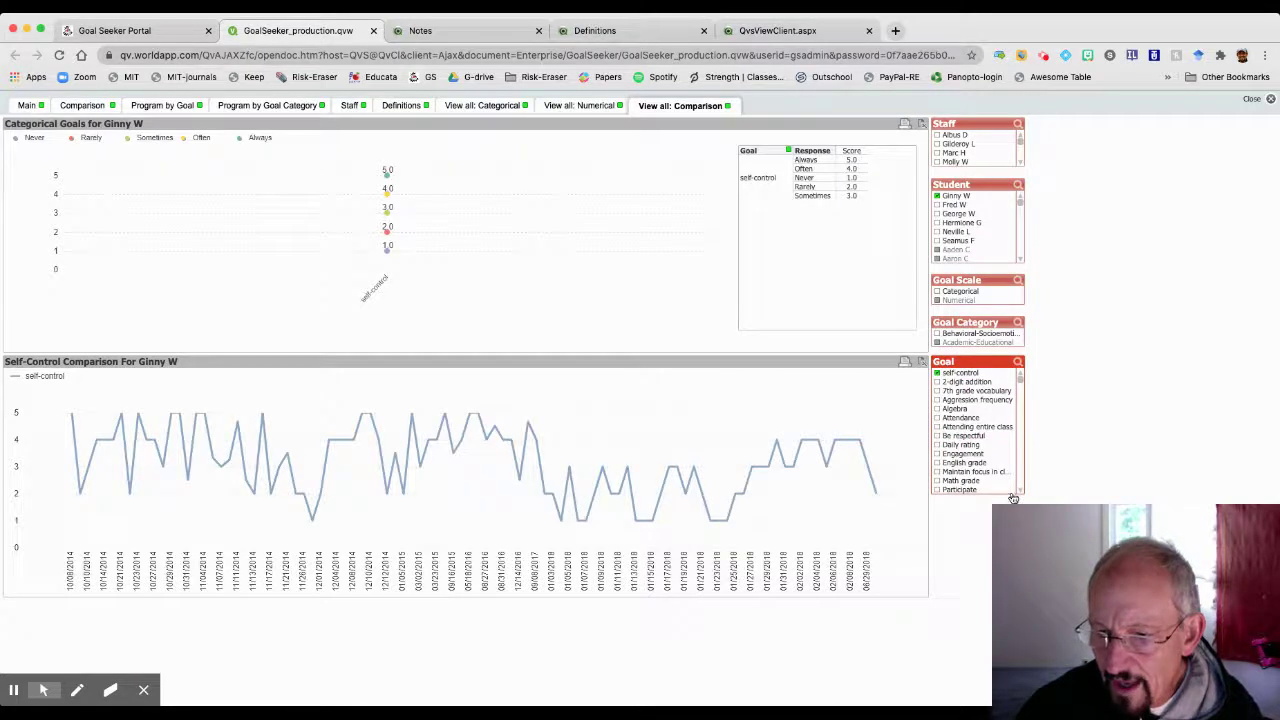
pyautogui.scroll(-2, 1020, 492)
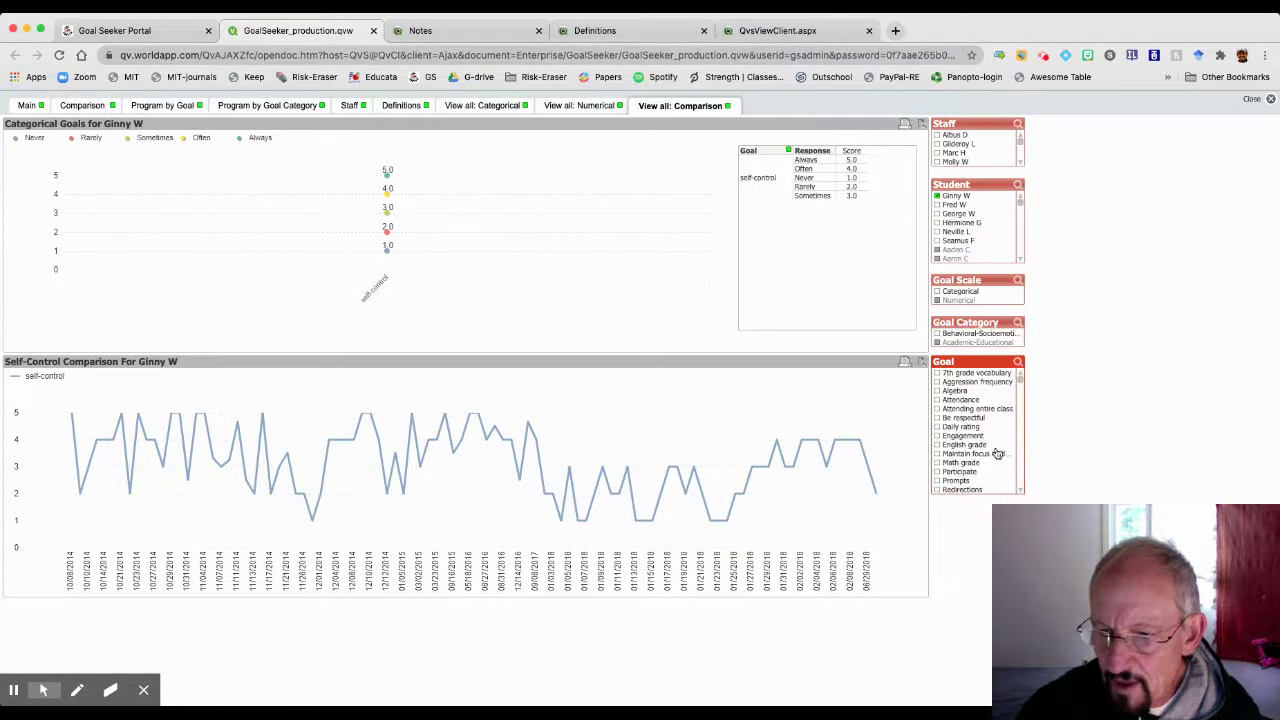
pyautogui.keyDown('ctrl'); pyautogui.click(1003, 409); pyautogui.keyUp('ctrl')
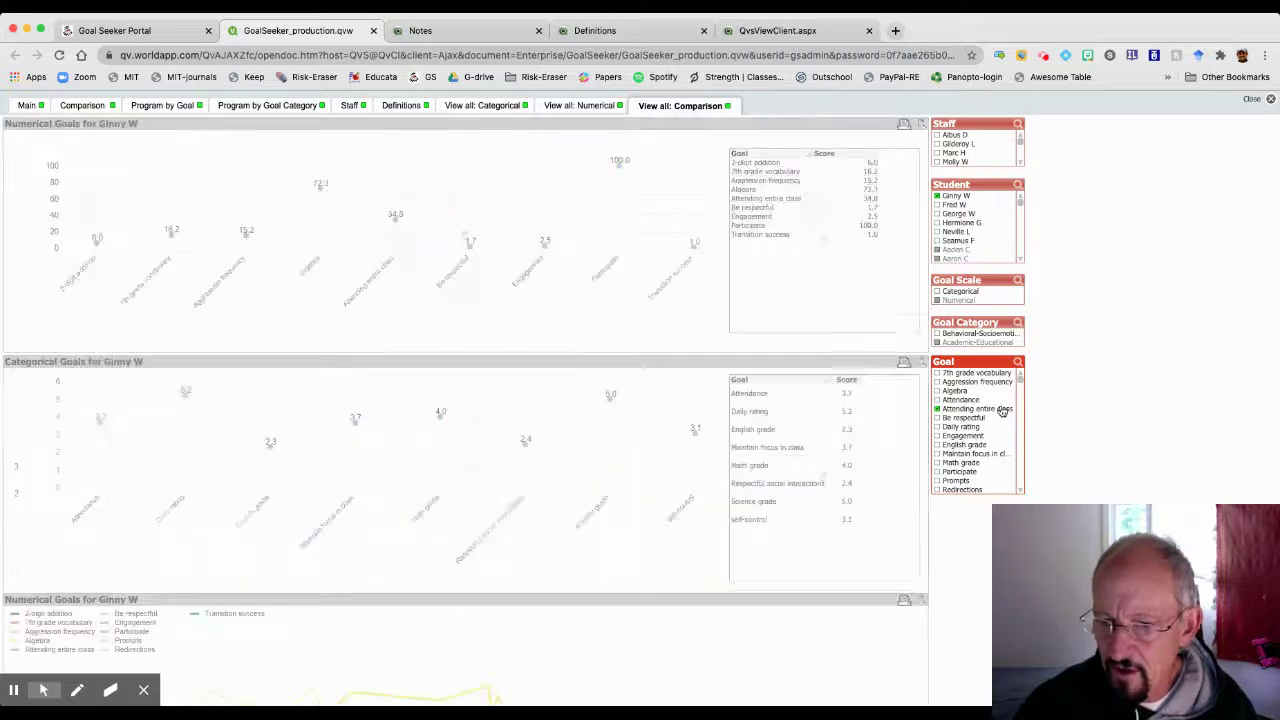
# Step: Add Transition success and Maintain focus in class to the goals selected for comparison
pyautogui.click(1020, 492)
pyautogui.click(1020, 492)
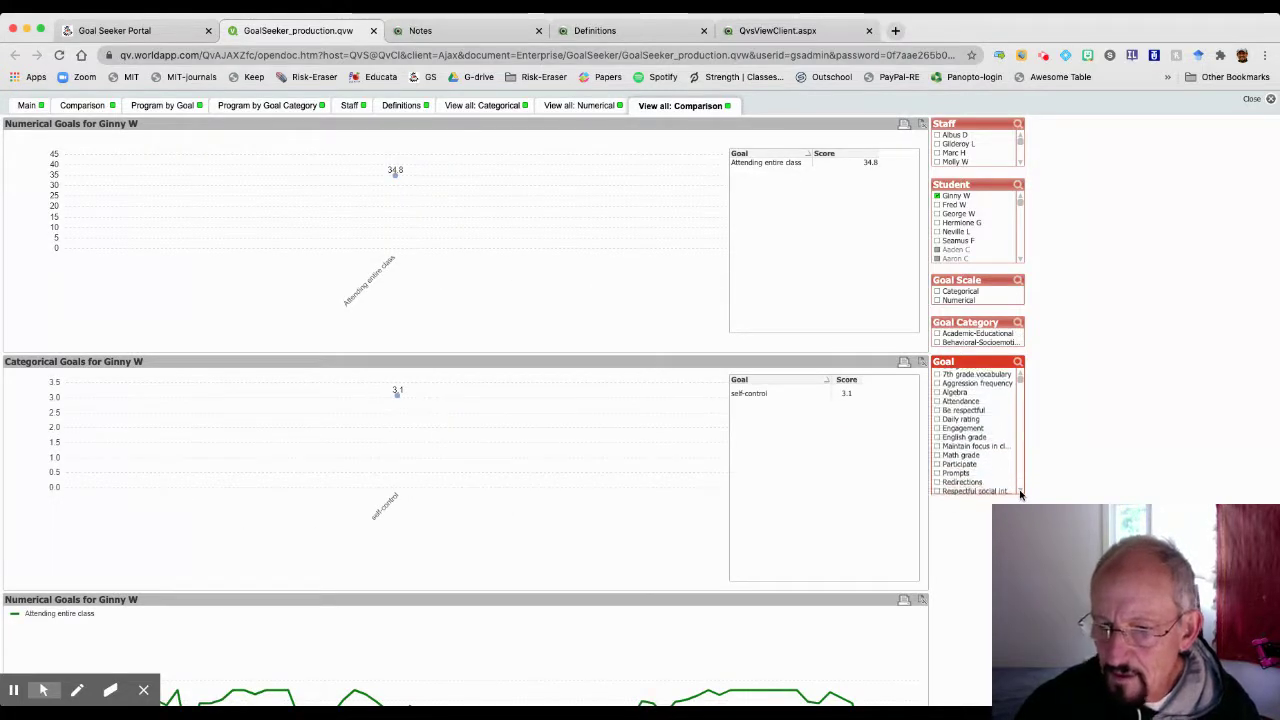
pyautogui.click(1020, 492)
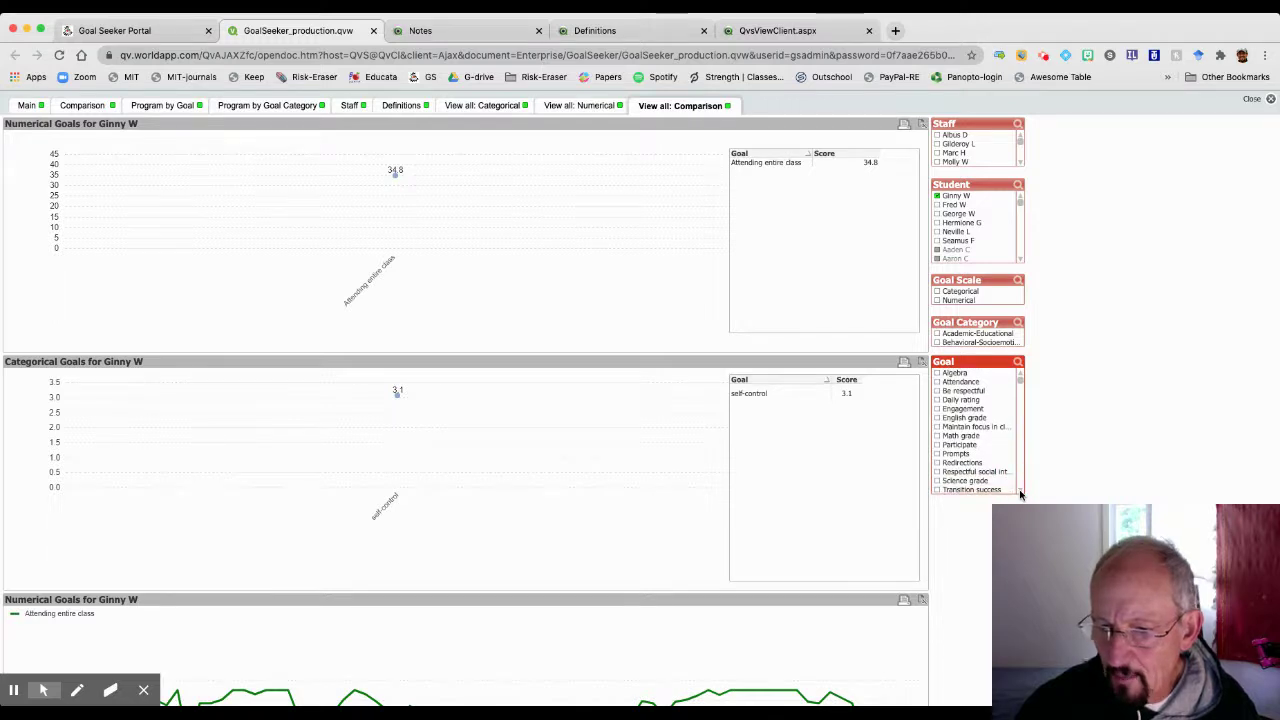
pyautogui.keyDown('ctrl'); pyautogui.click(998, 490); pyautogui.keyUp('ctrl')
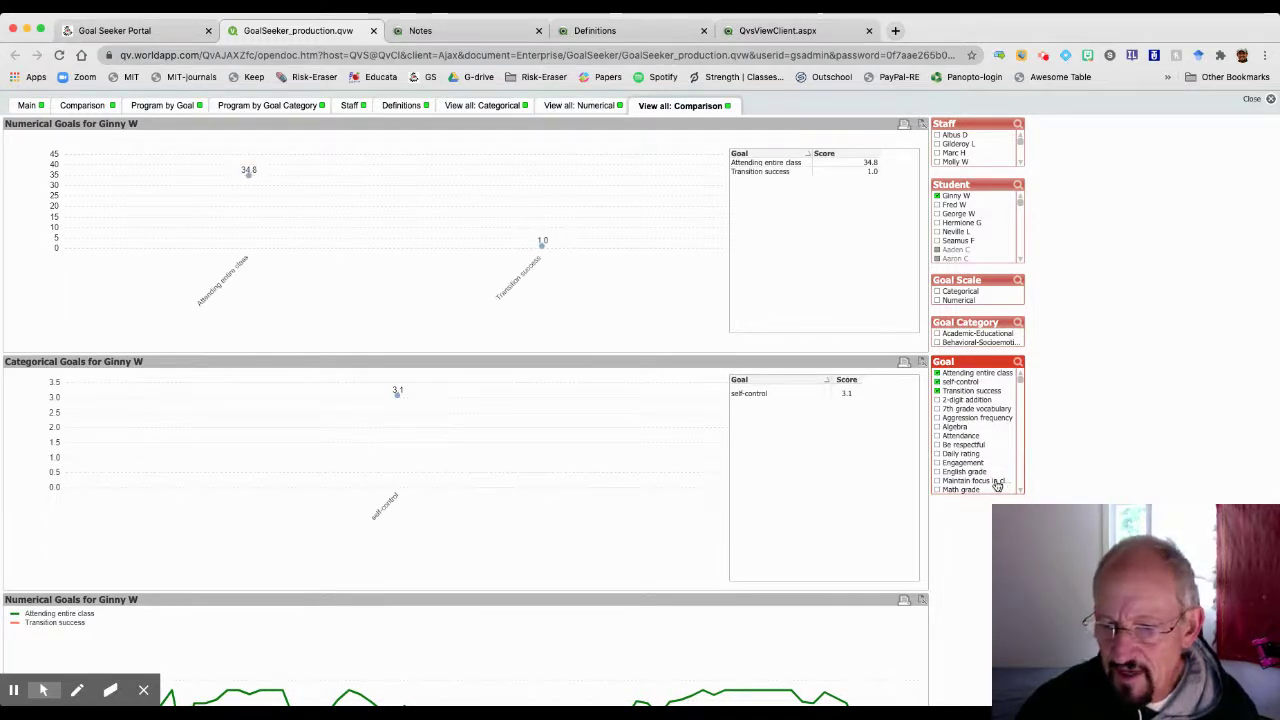
pyautogui.keyDown('ctrl'); pyautogui.click(997, 482); pyautogui.keyUp('ctrl')
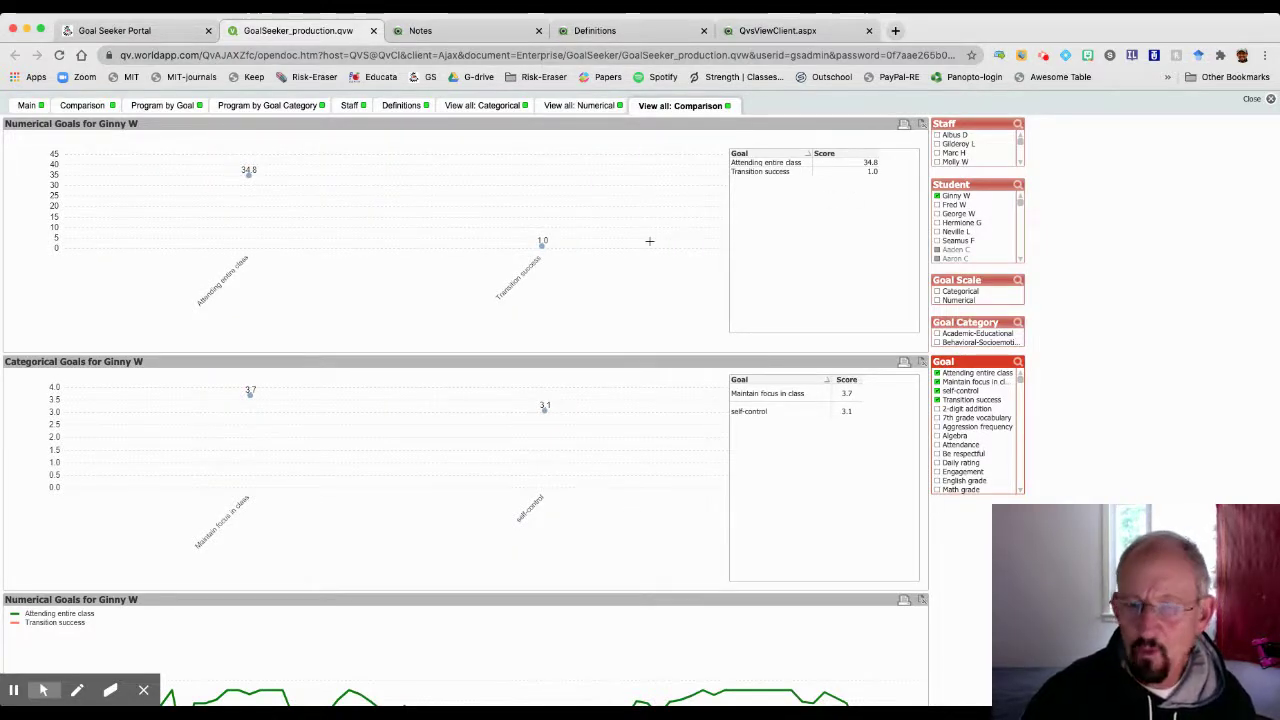
# Step: Generate a printable PDF of the numerical goals score chart and return to the dashboard
pyautogui.click(905, 125)
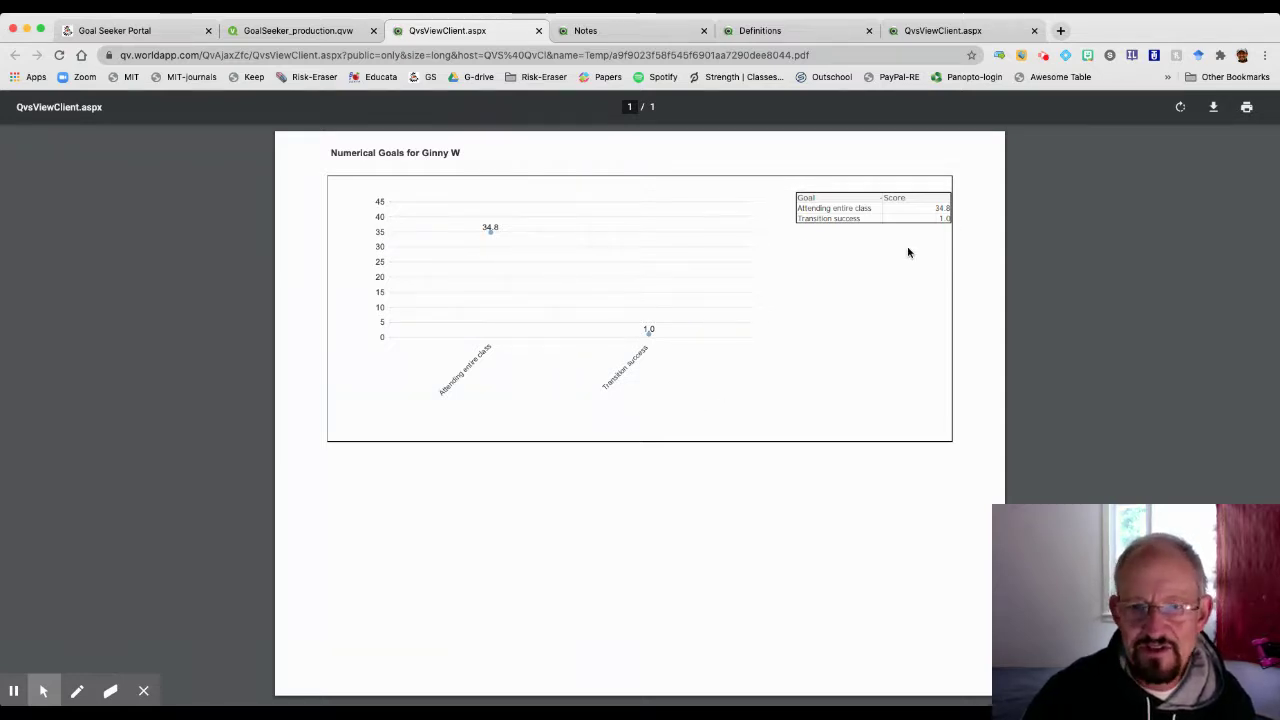
pyautogui.click(318, 32)
pyautogui.click(622, 511)
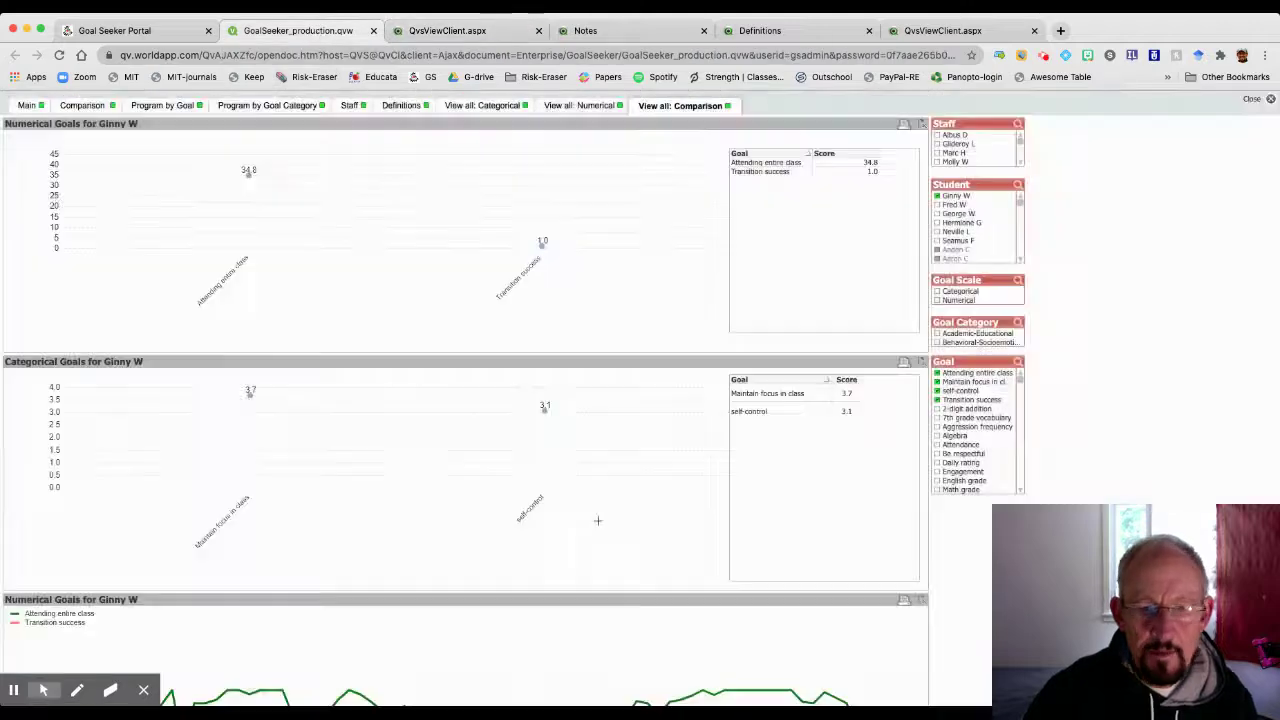
# Step: Examine the average scores and trend lines over time for the numerical and categorical goals, and return to the main dashboard
pyautogui.scroll(-2, 615, 513)
pyautogui.scroll(-5, 615, 513)
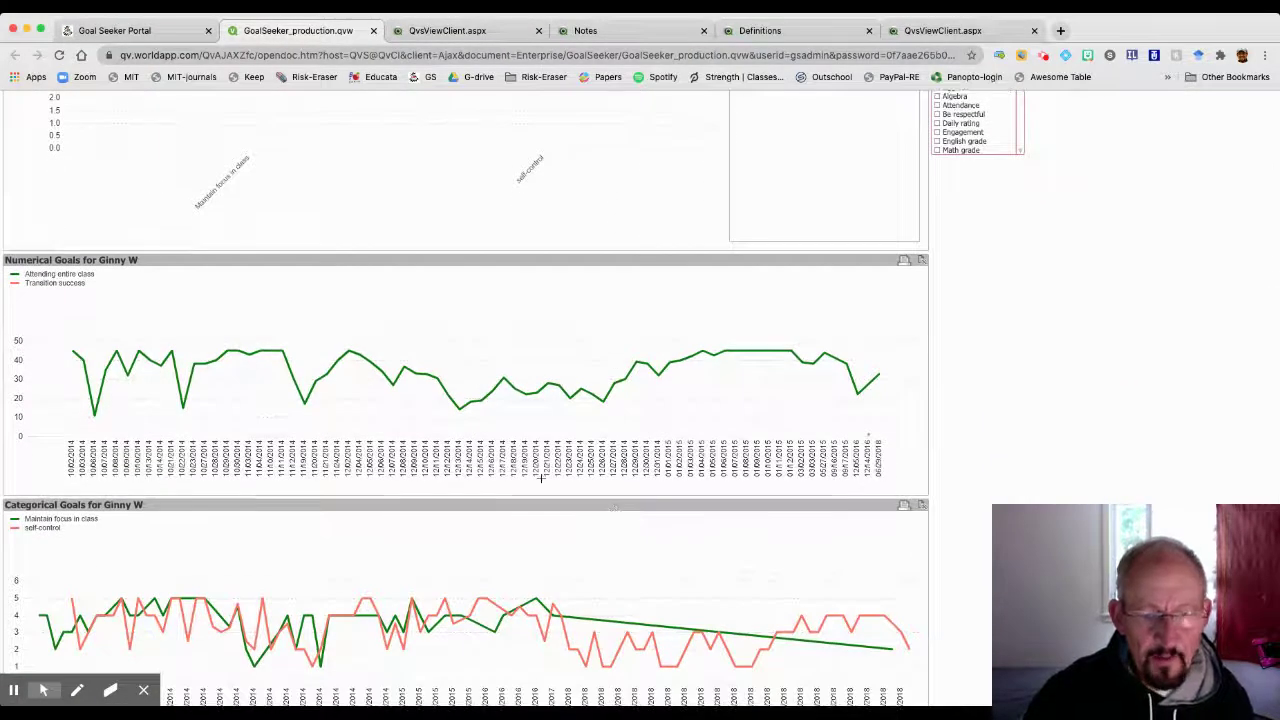
pyautogui.scroll(-1, 600, 500)
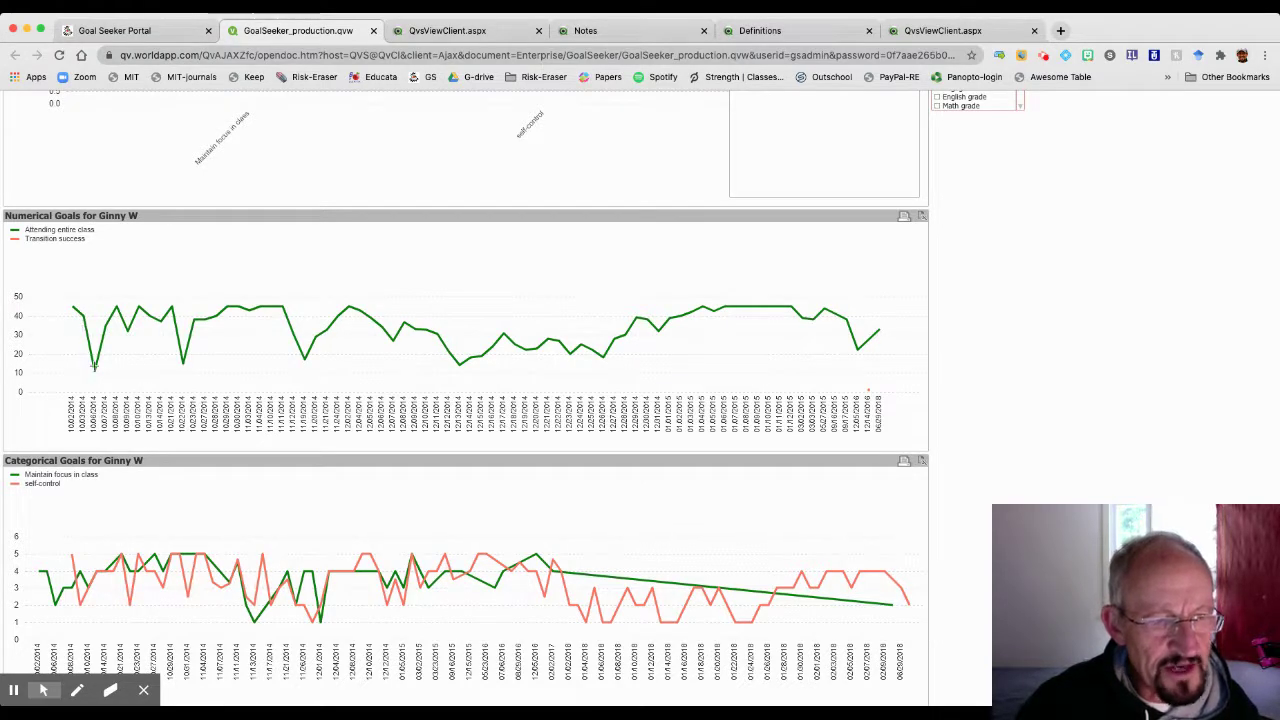
pyautogui.scroll(3, 107, 331)
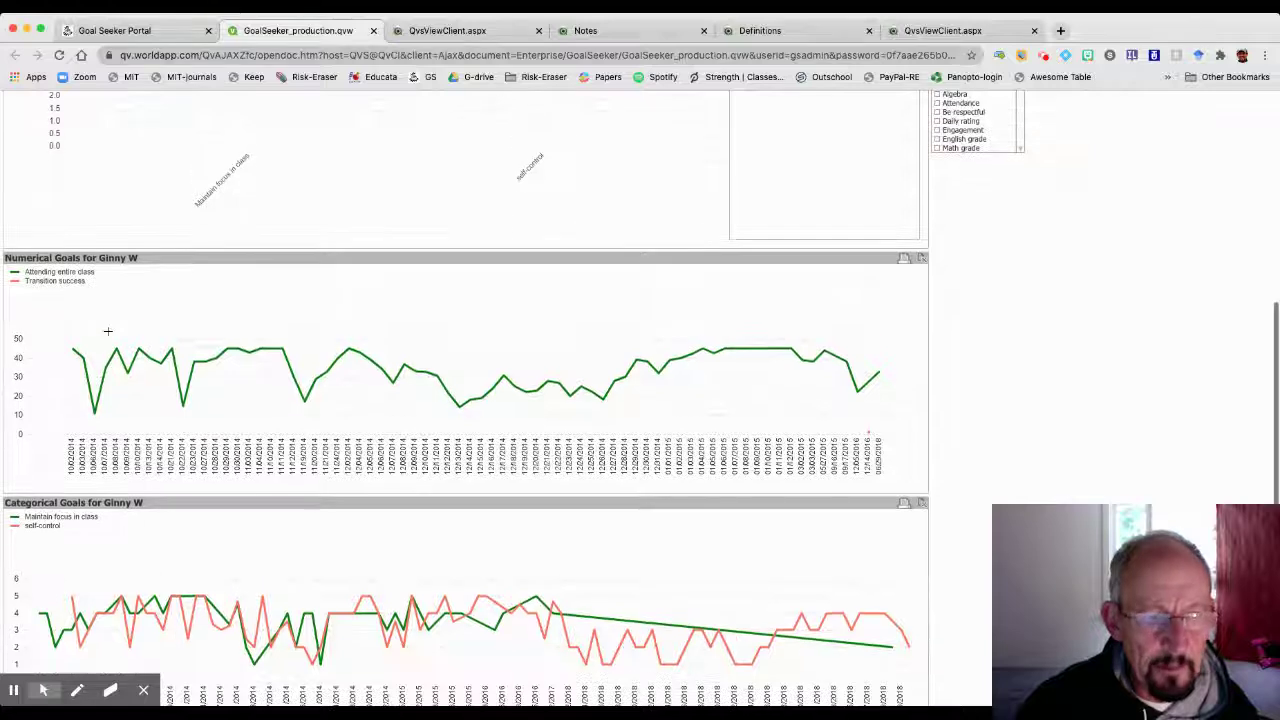
pyautogui.scroll(10, 107, 331)
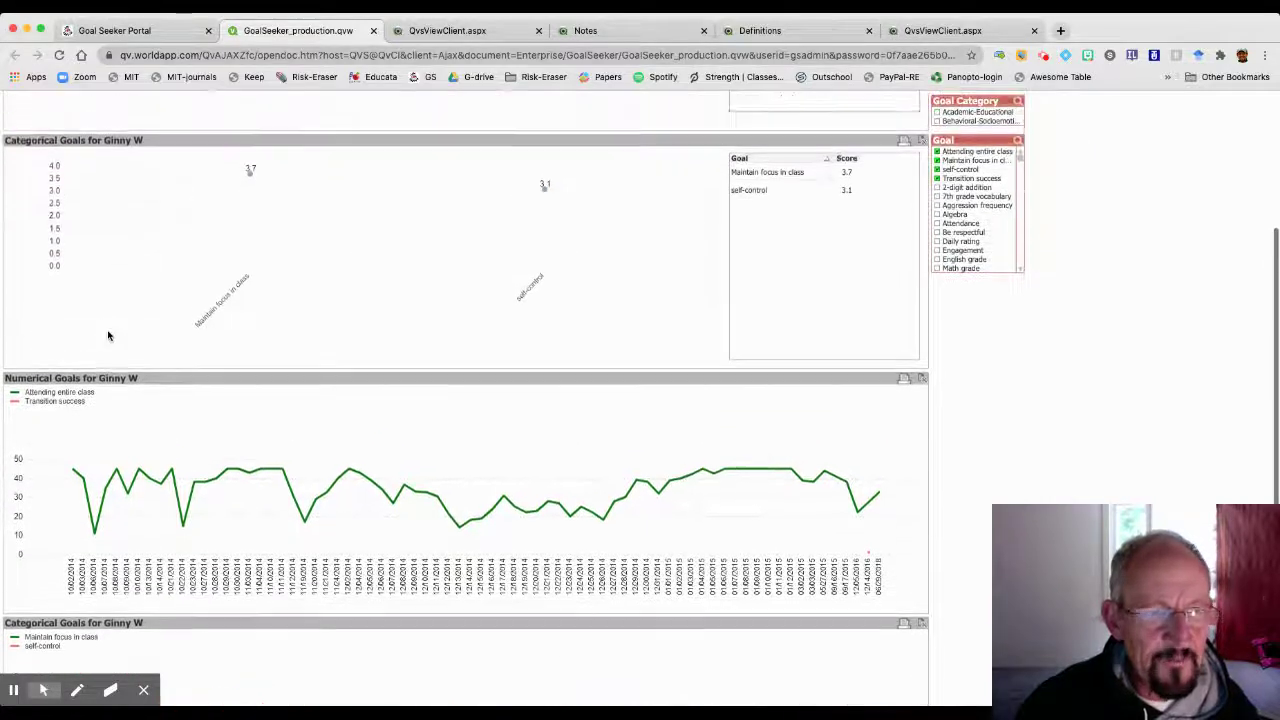
pyautogui.scroll(1, 107, 331)
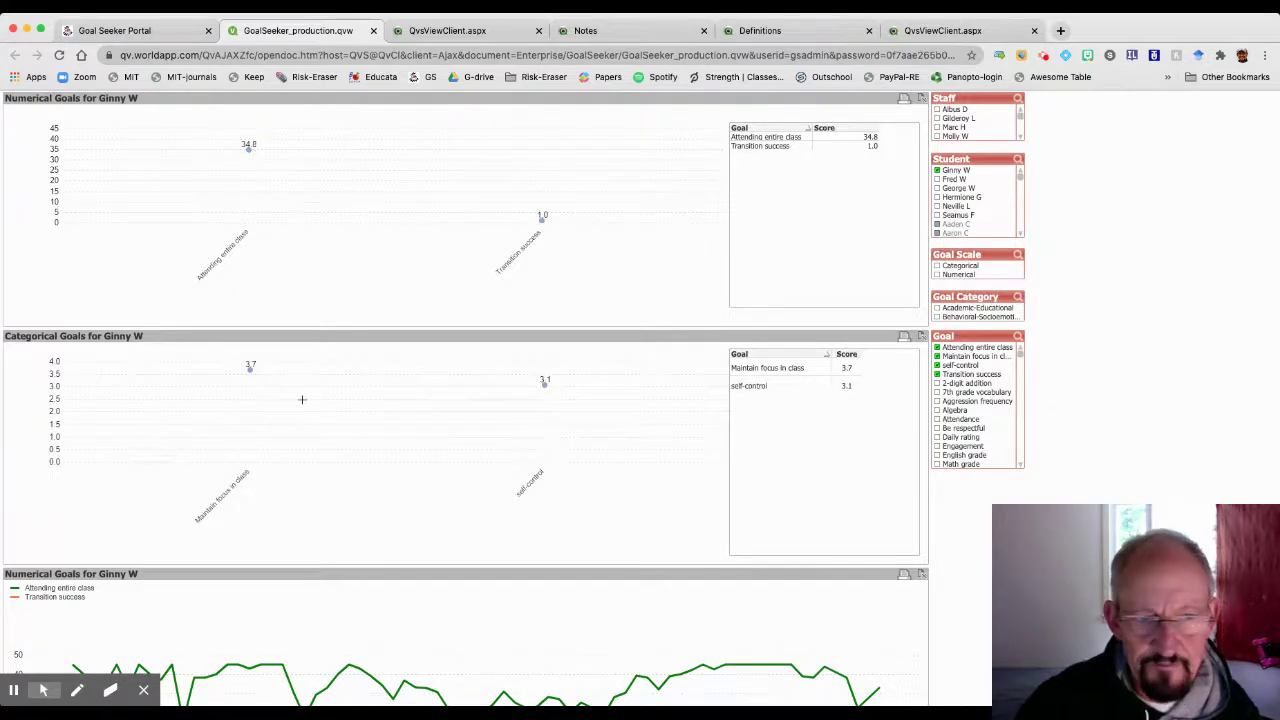
pyautogui.scroll(-1, 302, 399)
pyautogui.scroll(-5, 302, 399)
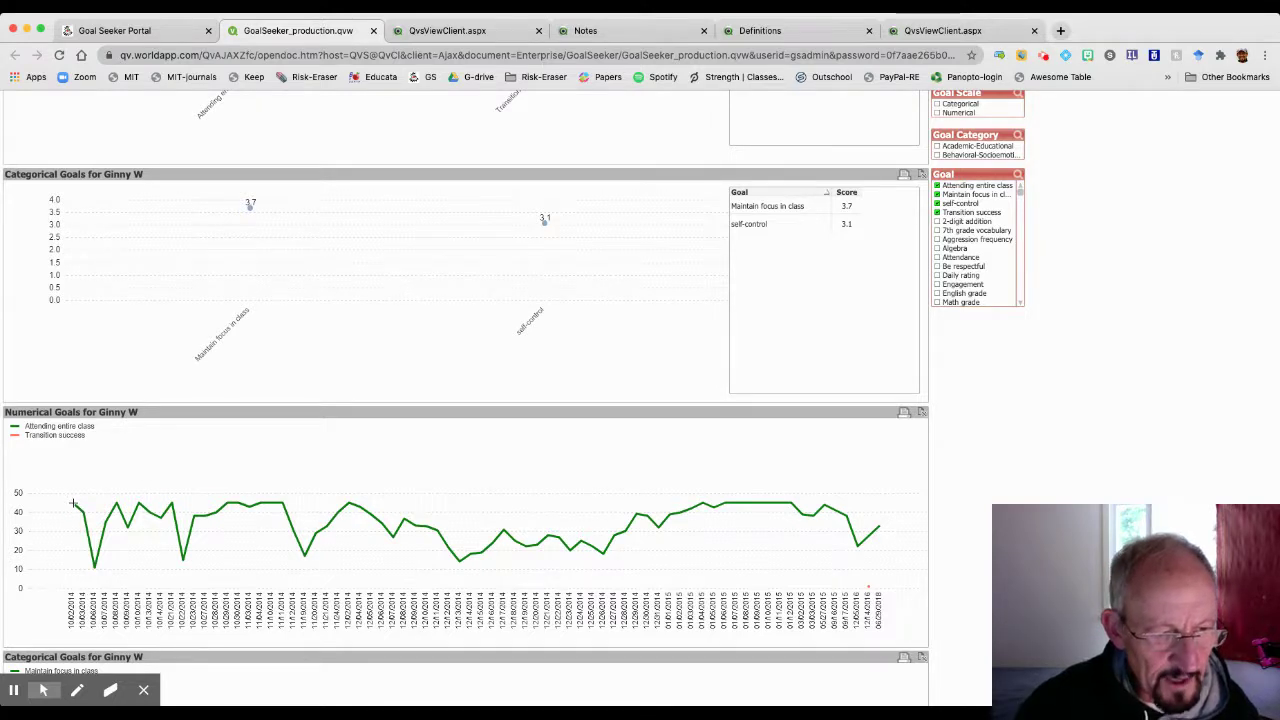
pyautogui.moveTo(73, 503)
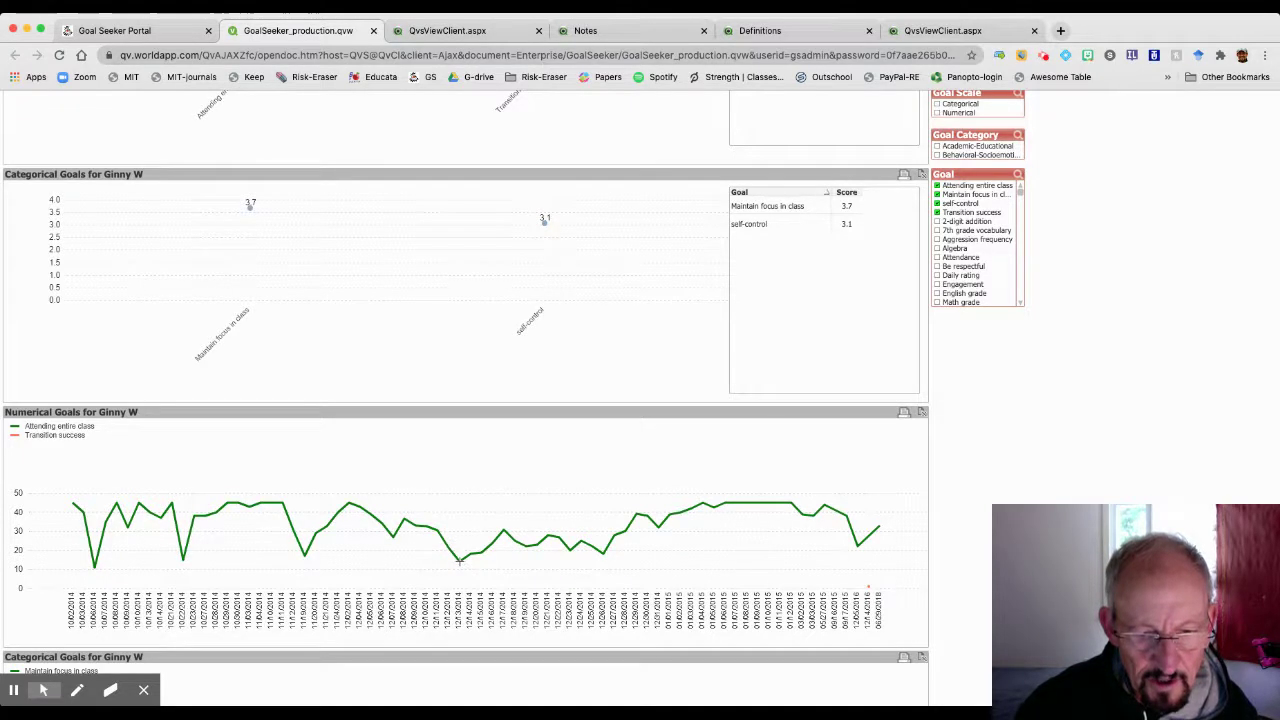
pyautogui.moveTo(459, 563)
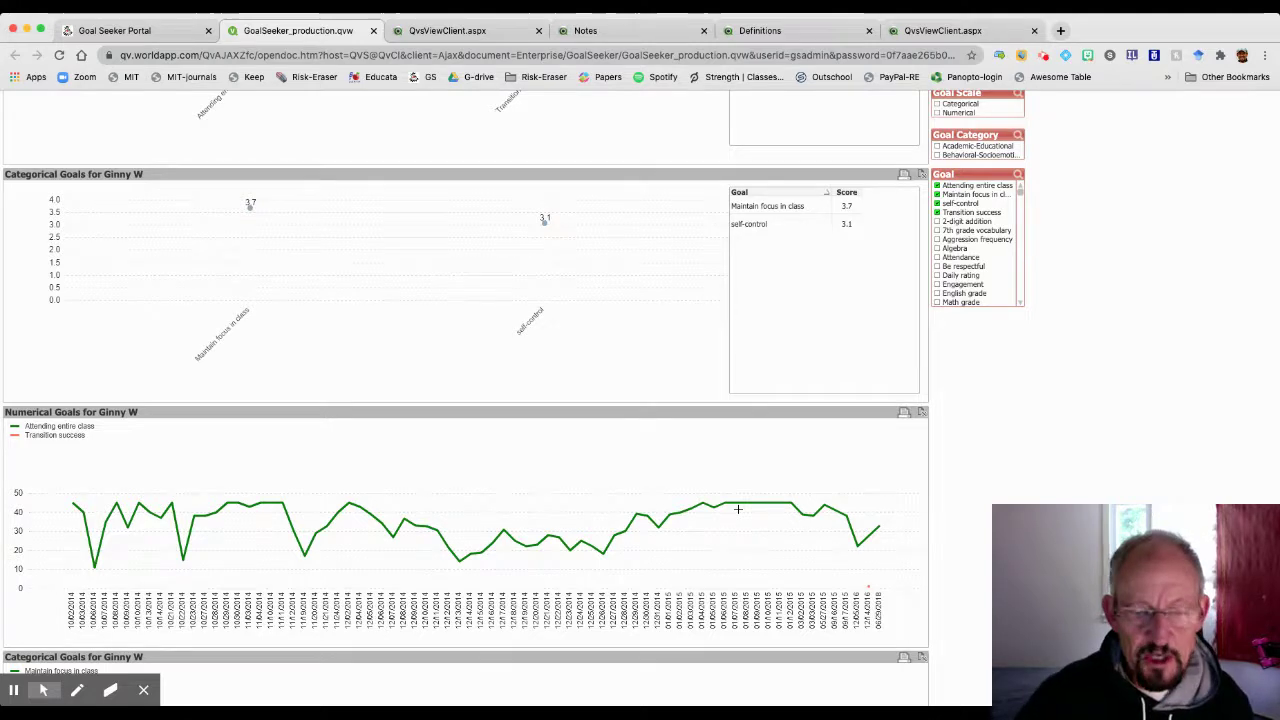
pyautogui.scroll(-3, 578, 530)
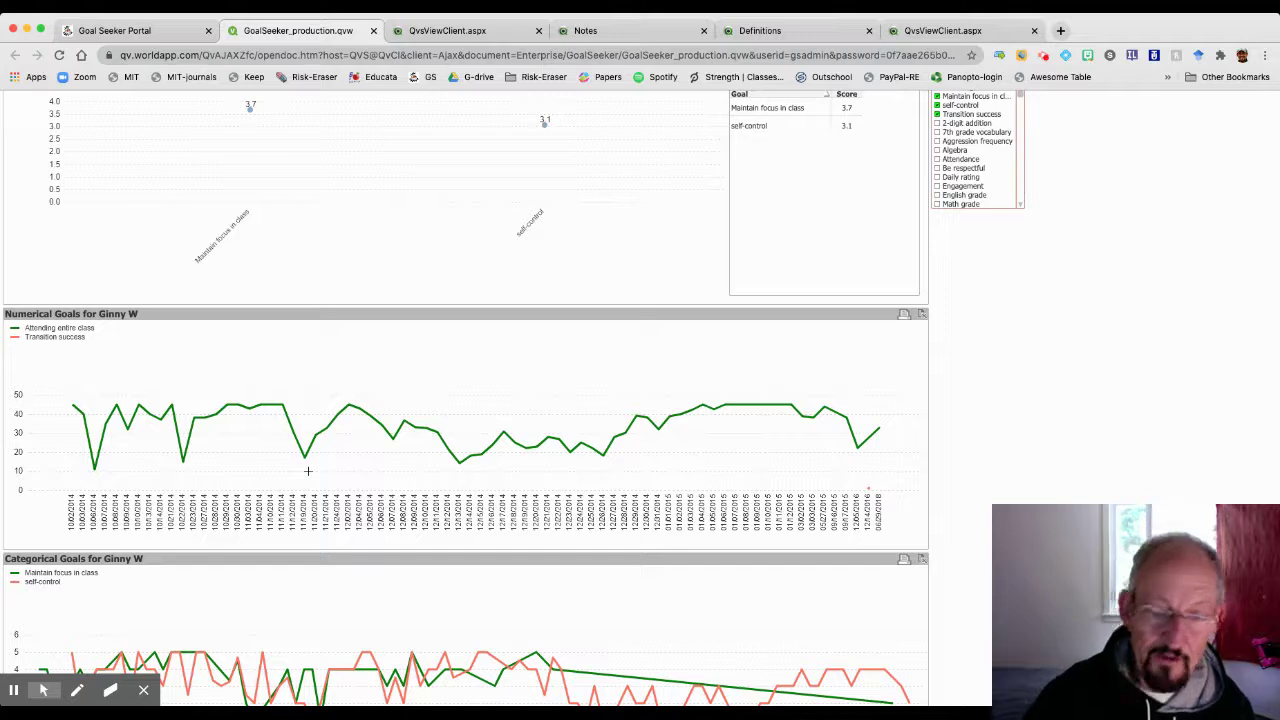
pyautogui.scroll(-3, 308, 470)
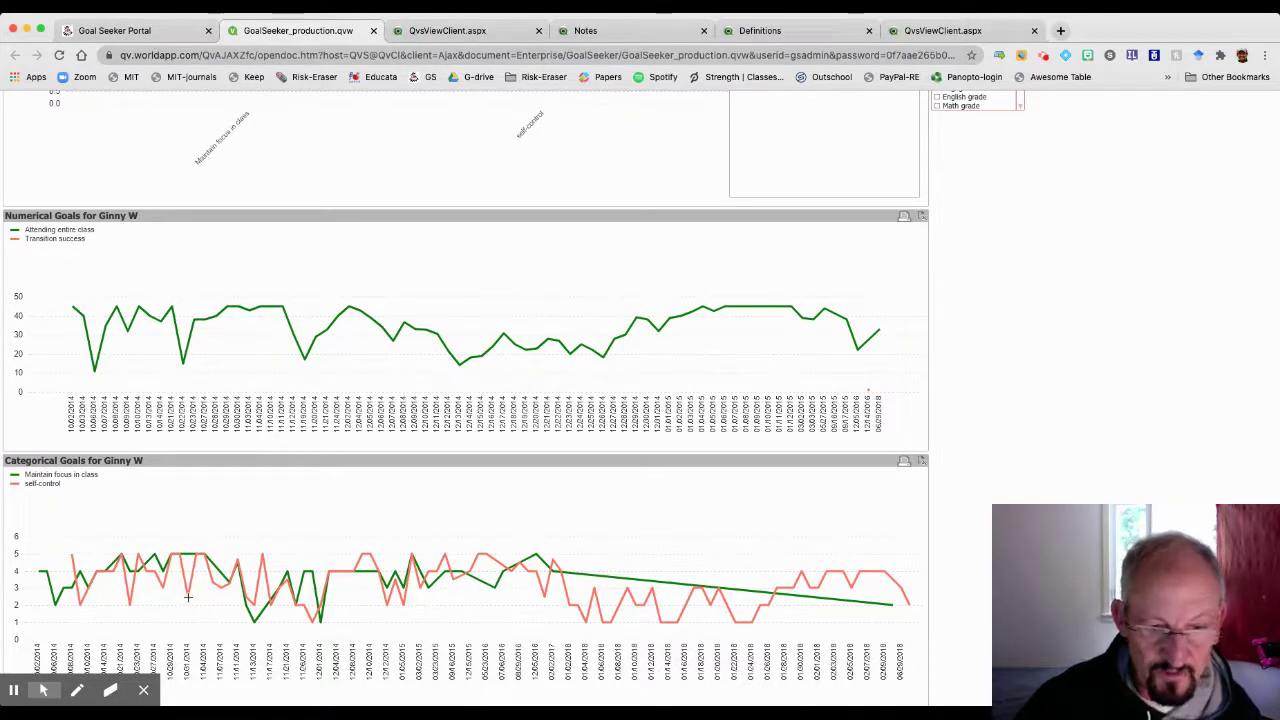
pyautogui.moveTo(188, 597)
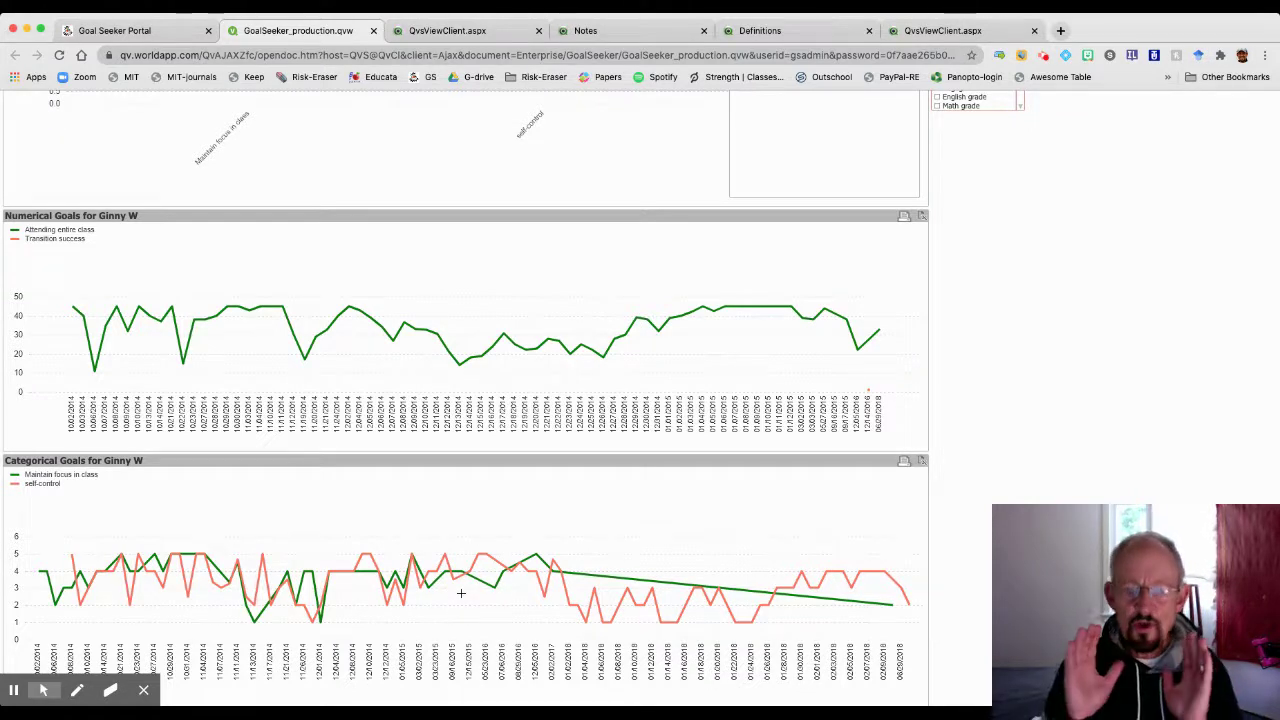
pyautogui.scroll(5, 461, 593)
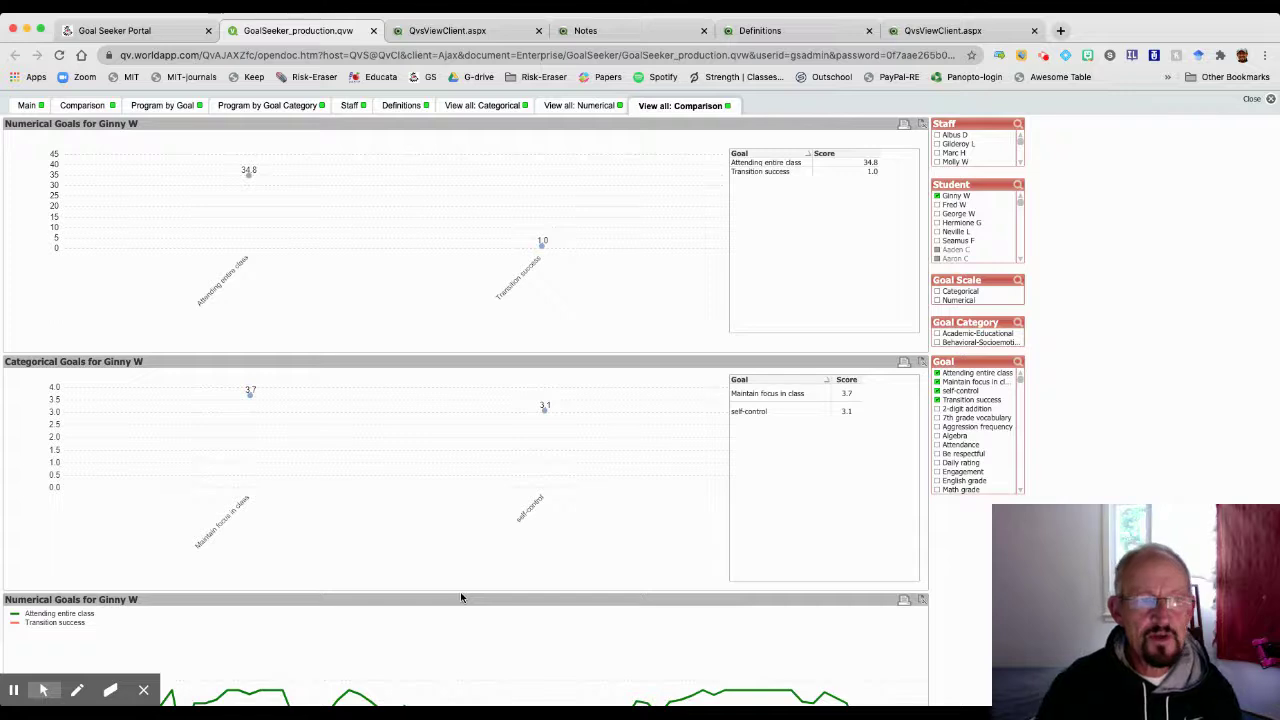
pyautogui.click(27, 106)
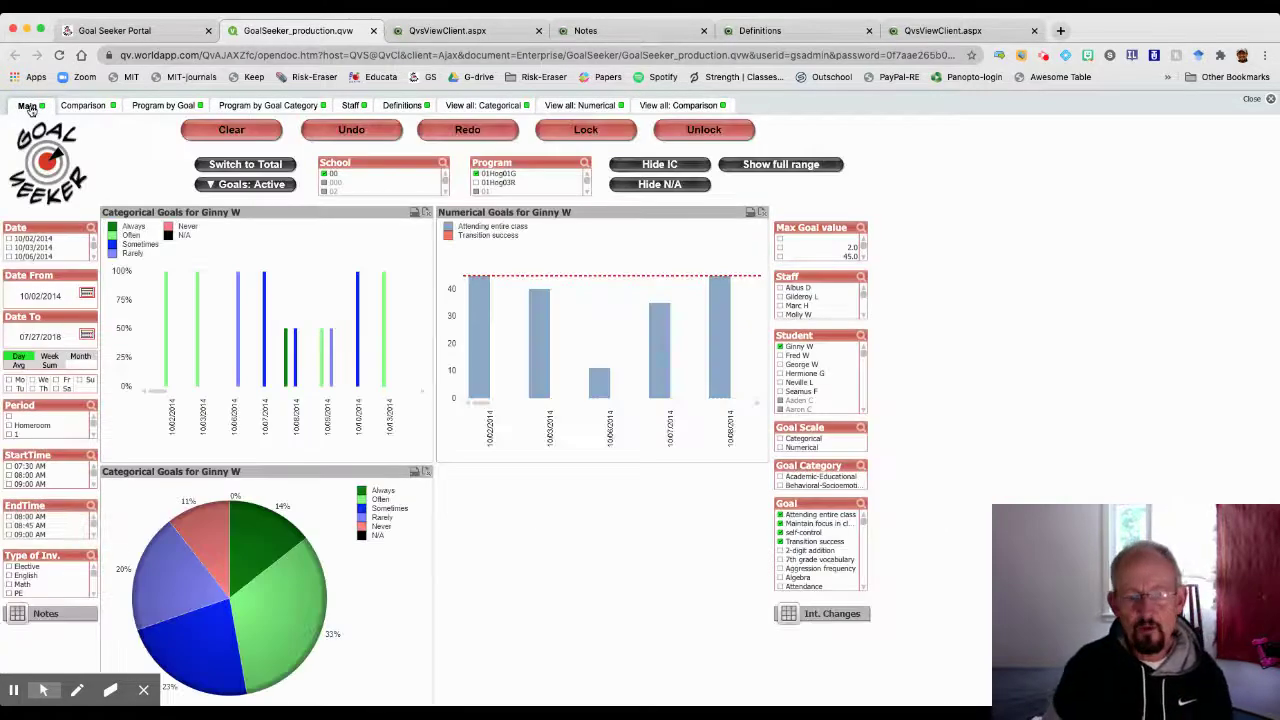